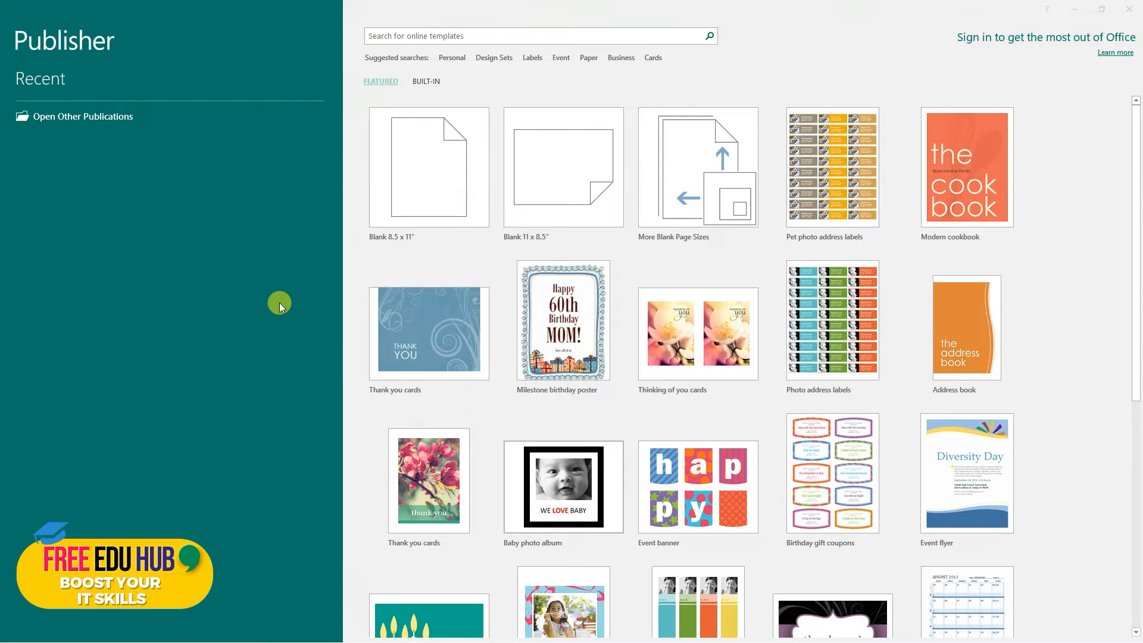
- Create a publication from the featured "Thinking of you cards" template
scroll(510, 280, down, 2)
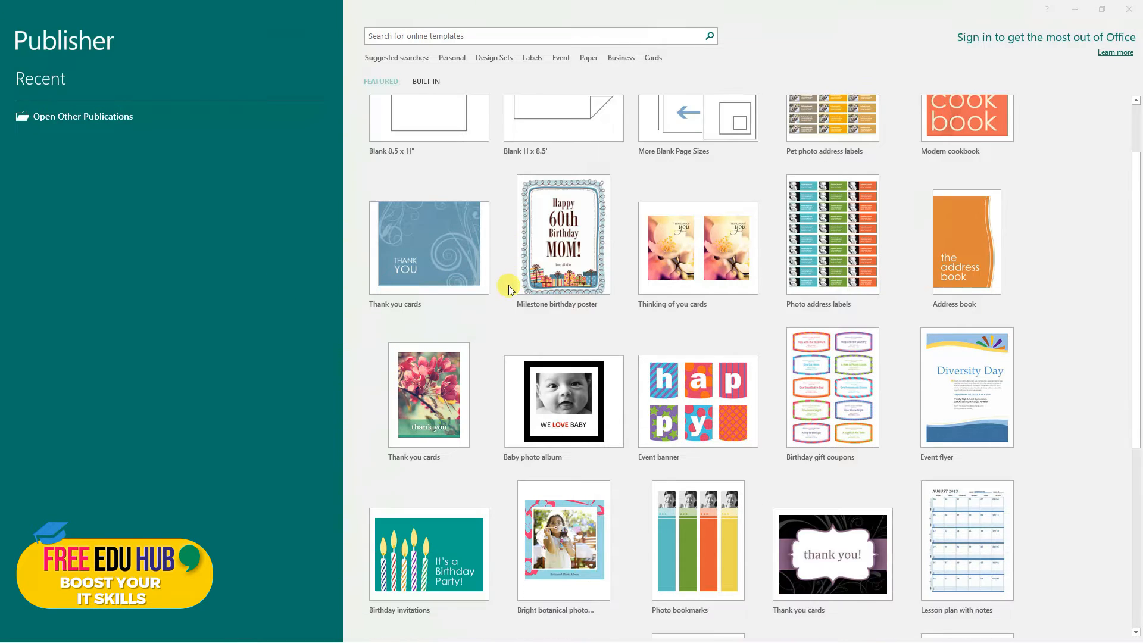
scroll(634, 367, down, 3)
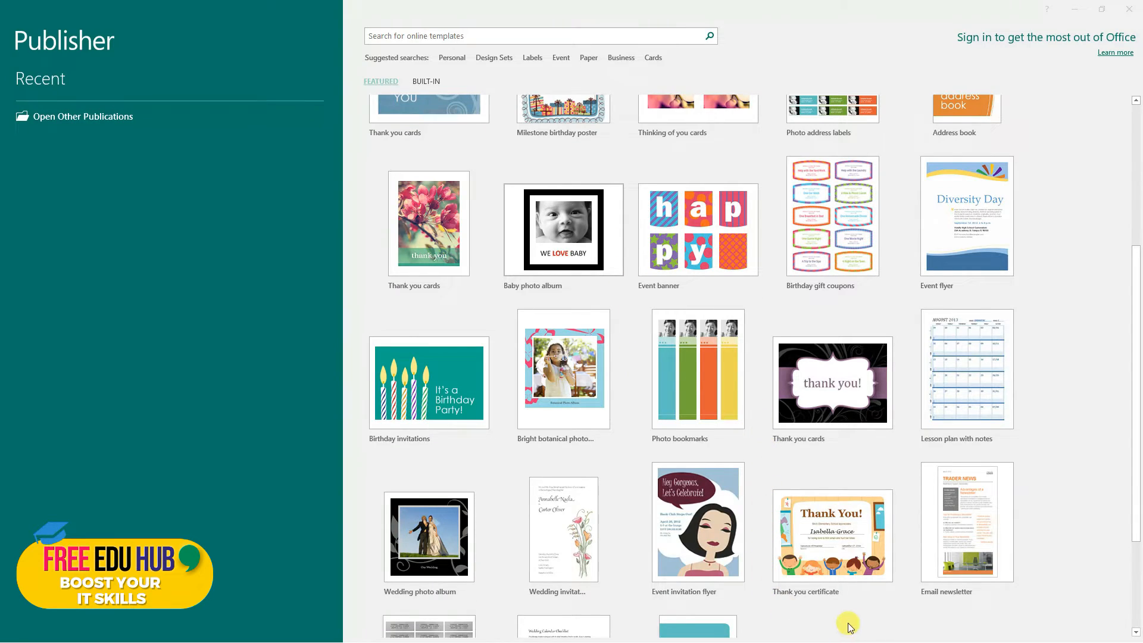
scroll(881, 620, up, 5)
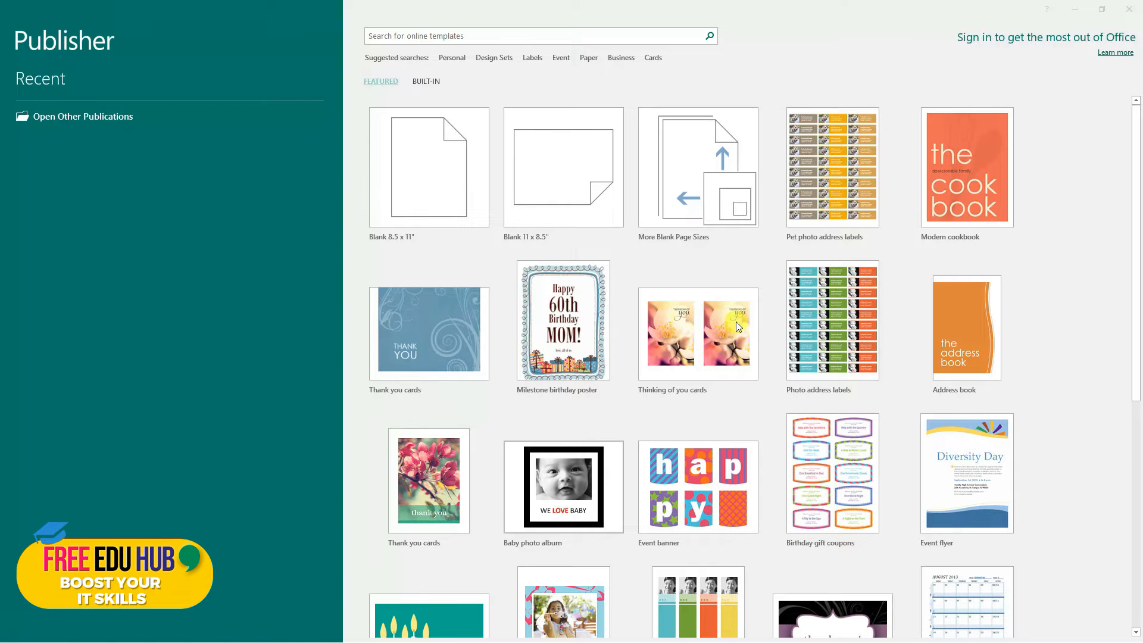
click(683, 317)
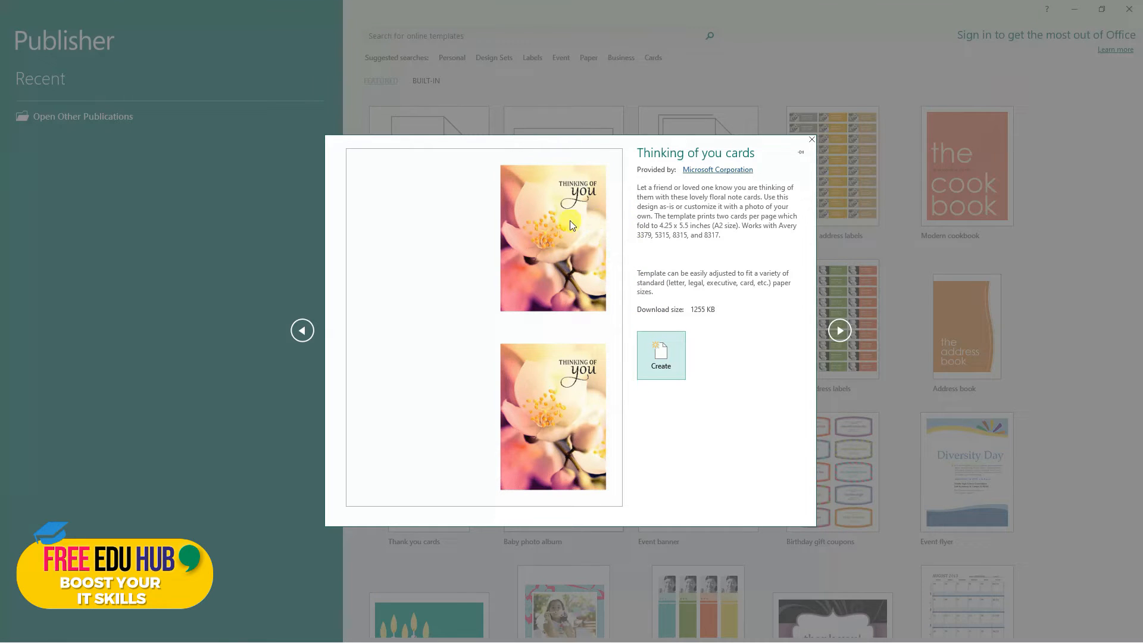
click(655, 349)
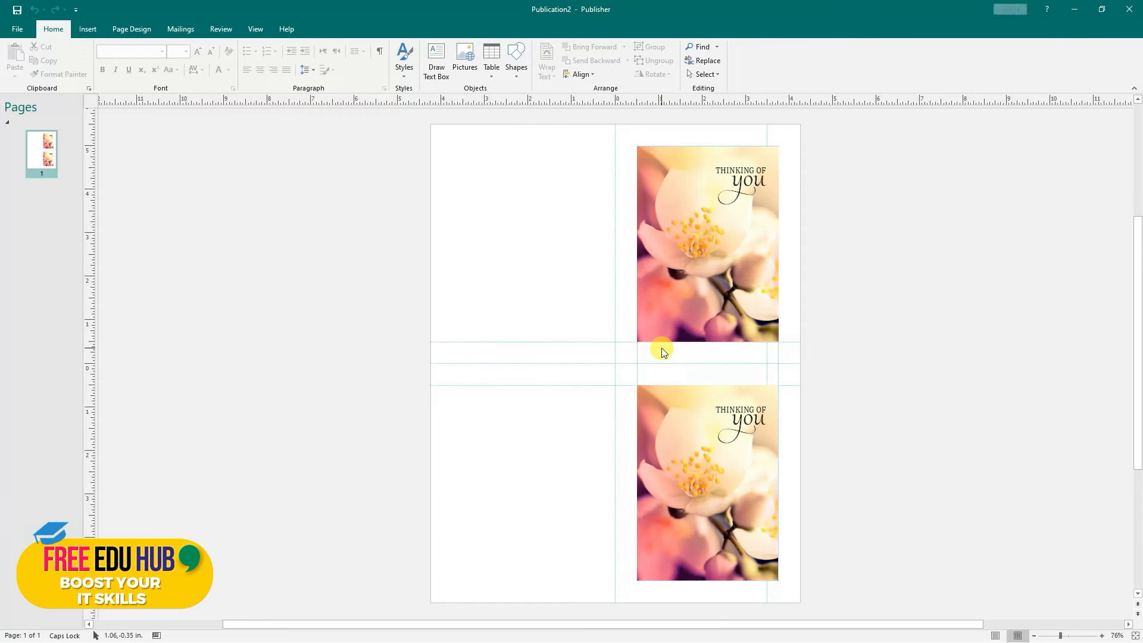
- Try repositioning the "Thinking of you" text box on the upper card and undo the moves
click(746, 188)
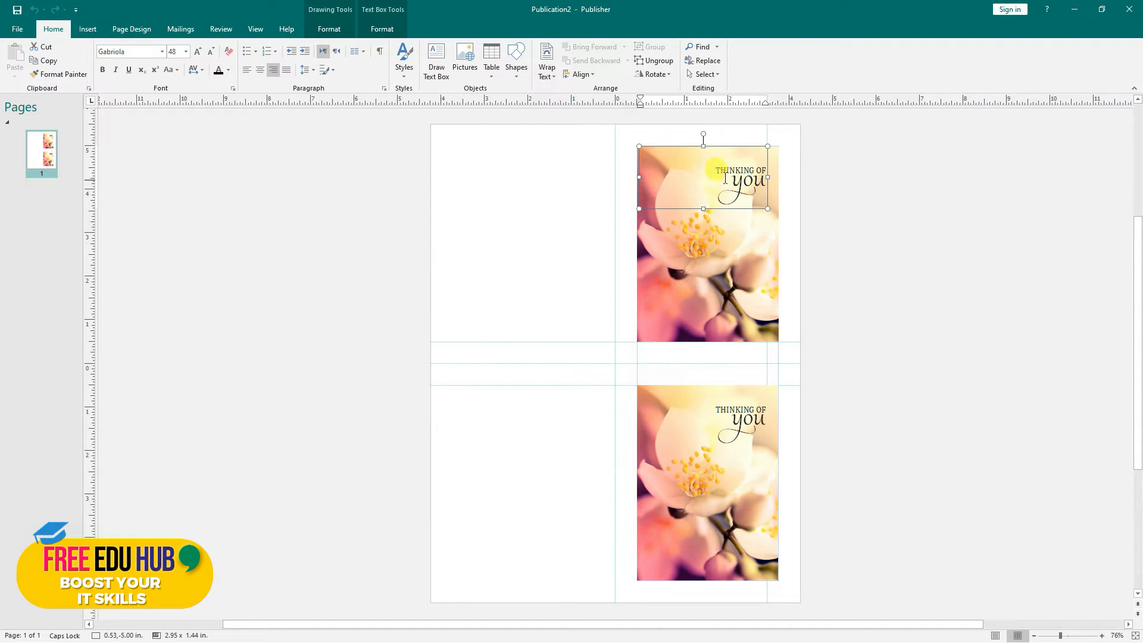
drag(717, 171, 768, 172)
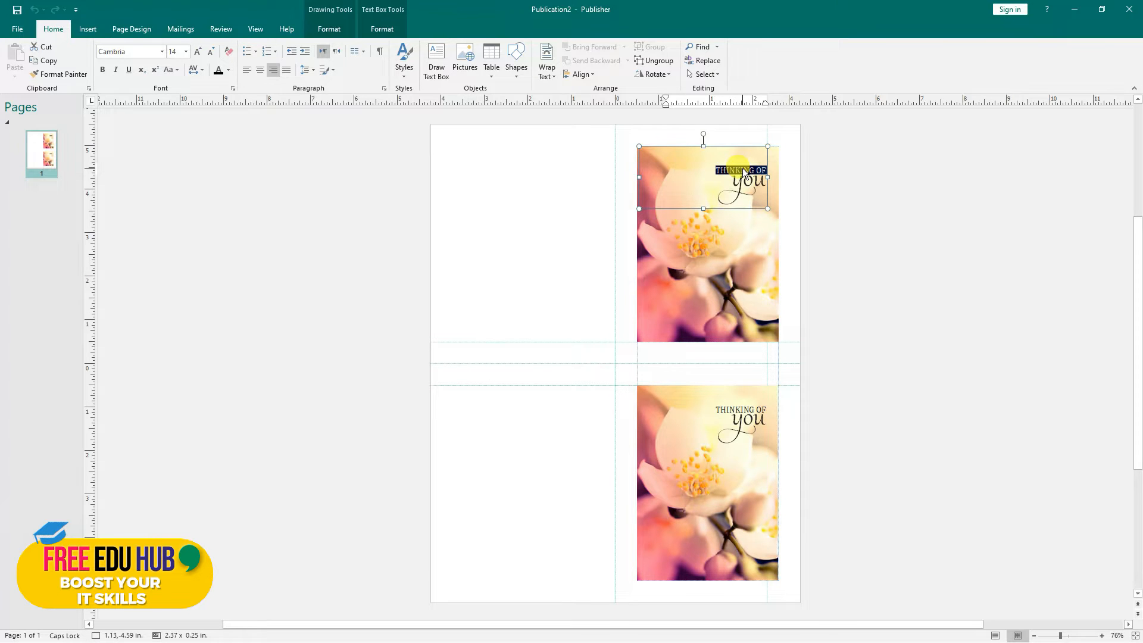
click(723, 247)
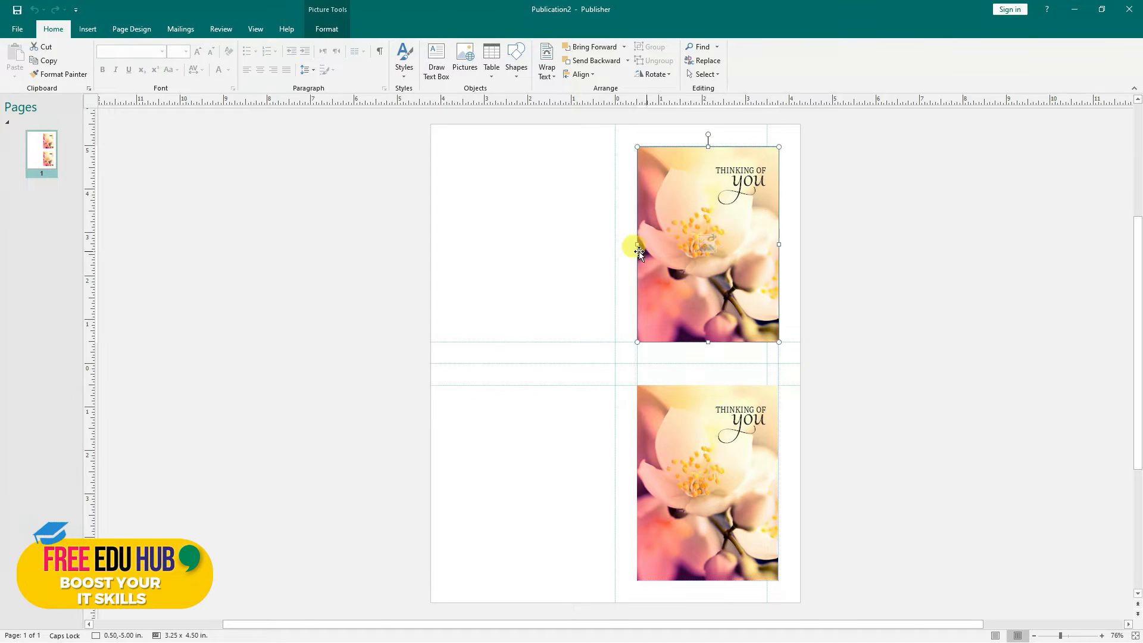
click(726, 177)
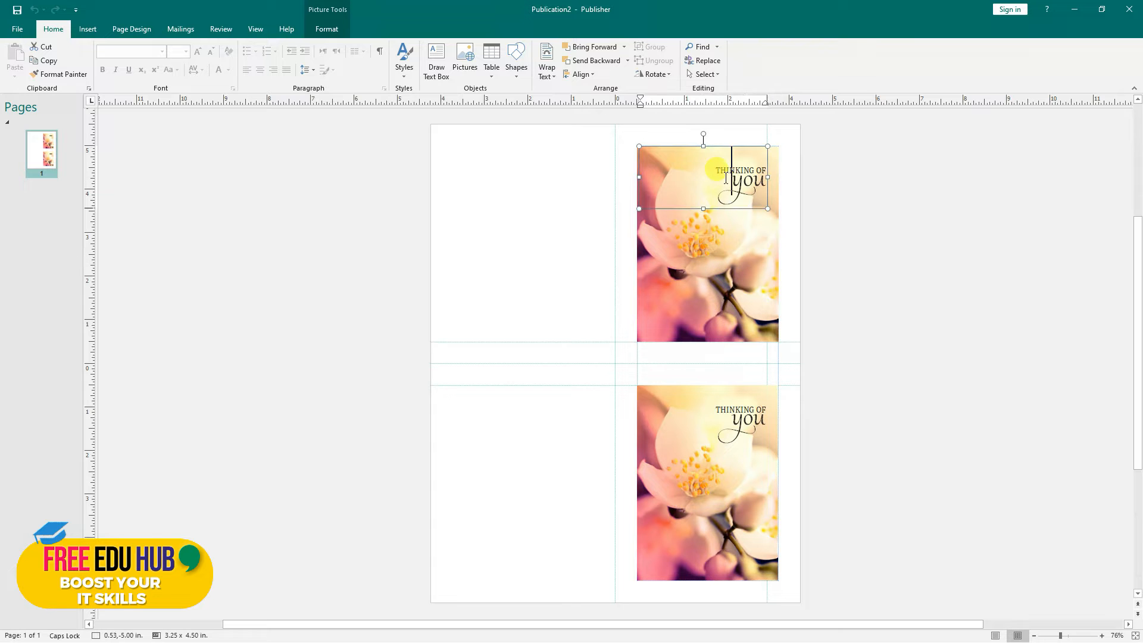
mouse_move(734, 220)
mouse_down()
mouse_move(559, 232)
mouse_move(560, 253)
mouse_move(703, 209)
mouse_move(721, 208)
mouse_move(733, 225)
mouse_up()
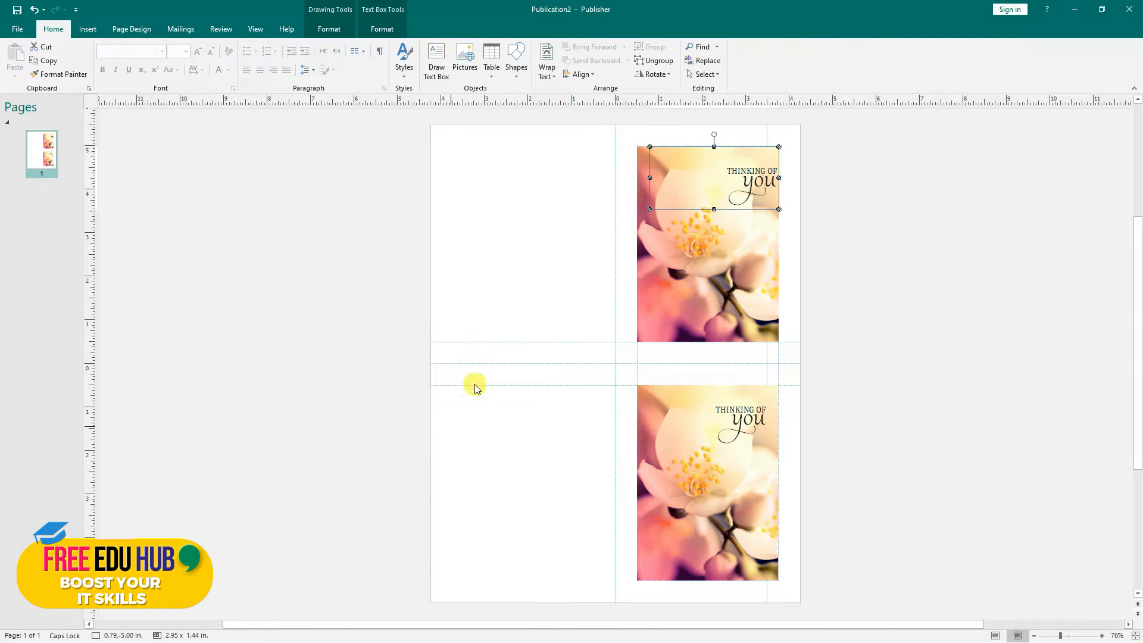
key(ctrl+z)
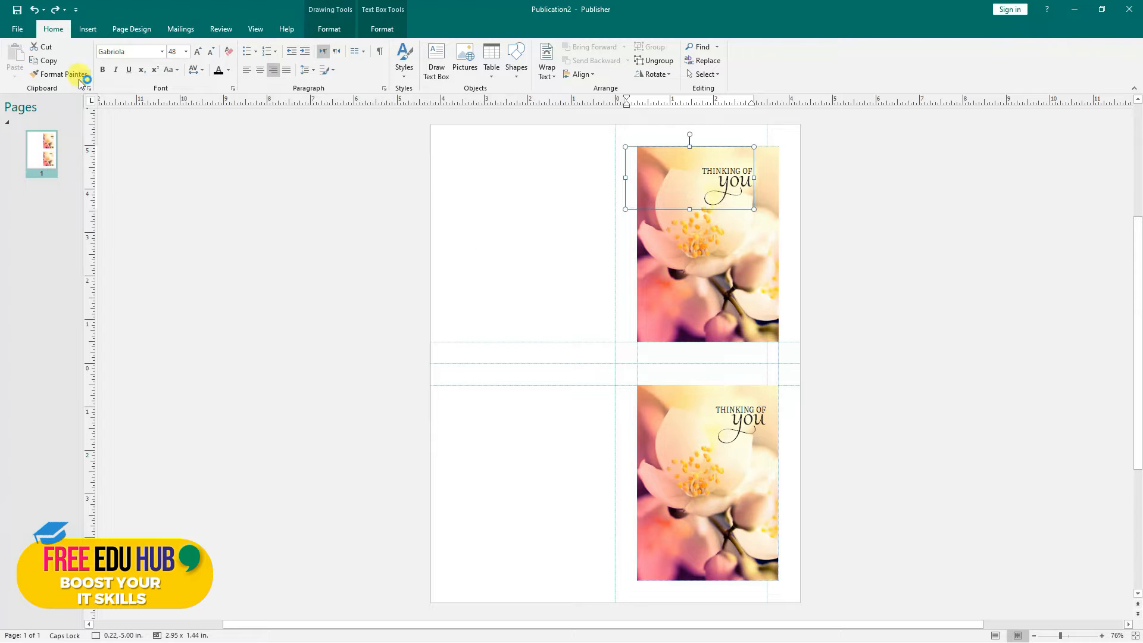
key(ctrl+y)
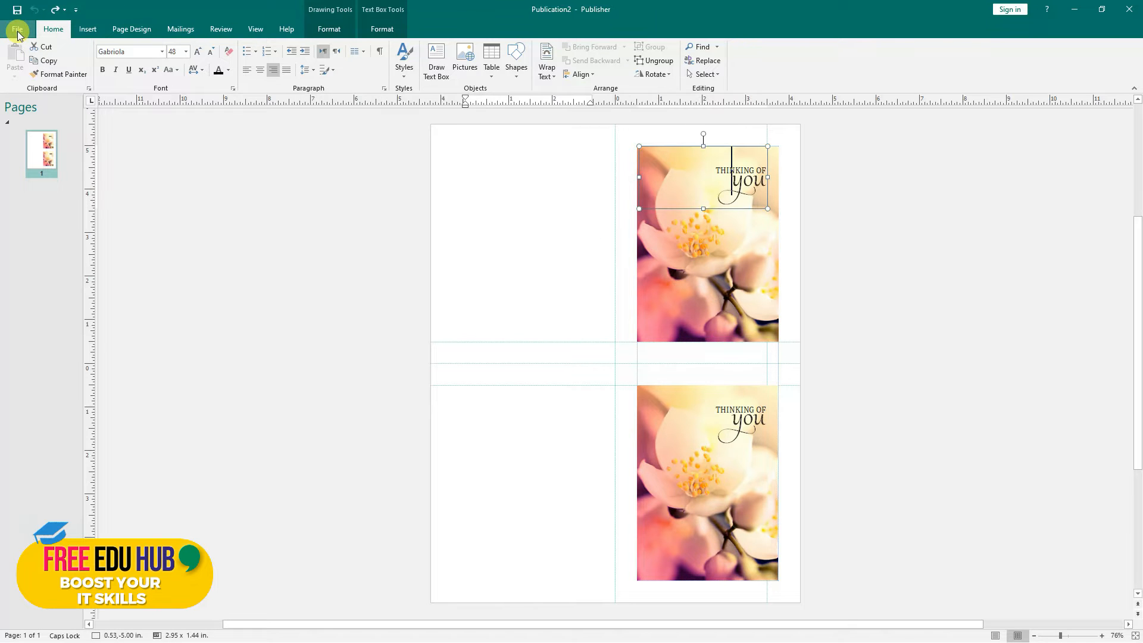
- Close the card publication without saving the changes
click(17, 29)
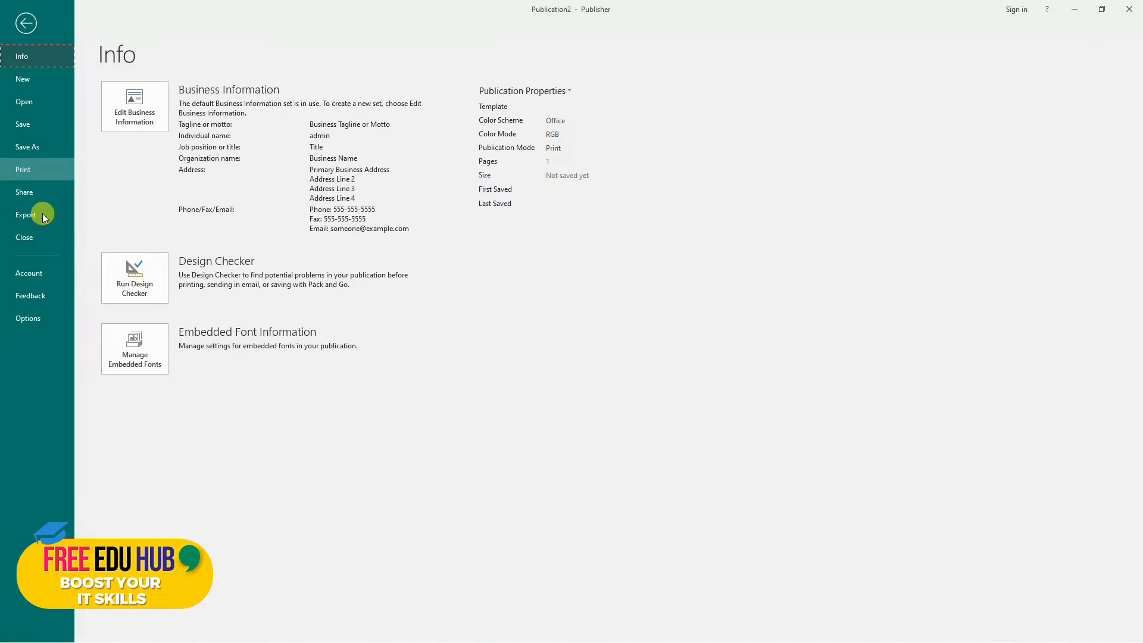
click(25, 234)
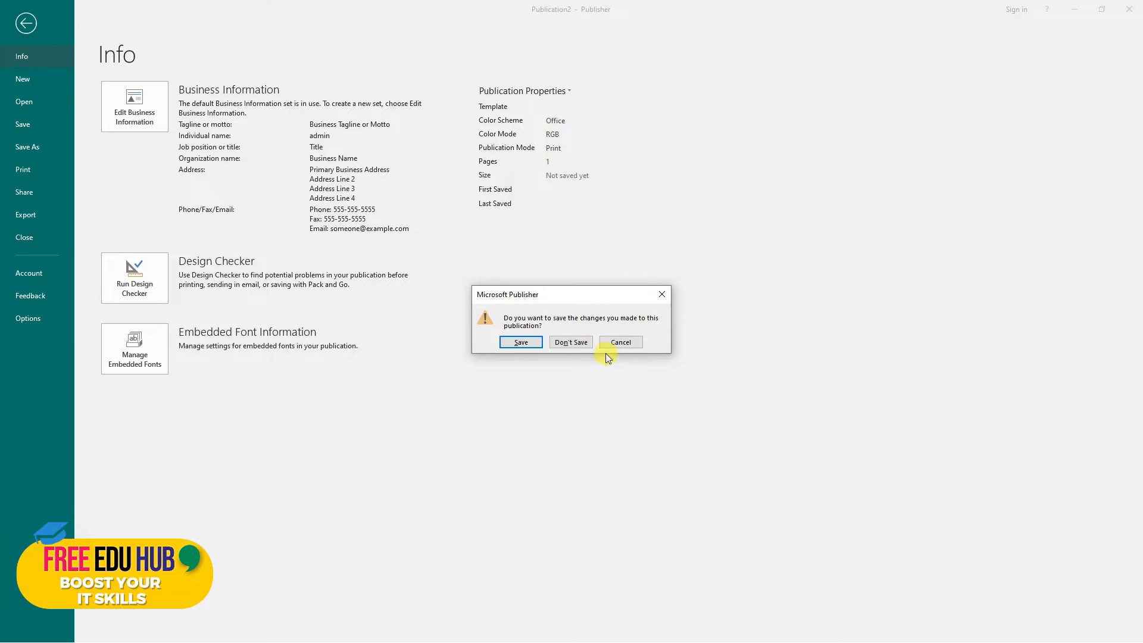
click(571, 342)
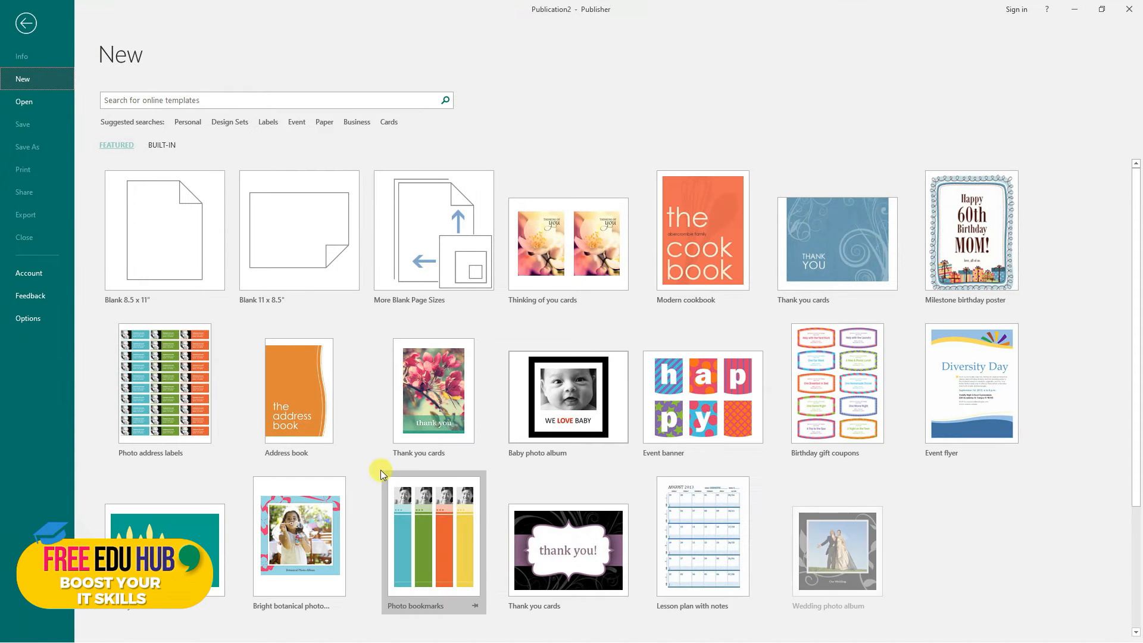
- Create a new publication from the Blank 8.5 x 11" template
scroll(674, 520, down, 1)
scroll(674, 520, down, 1)
scroll(655, 506, up, 3)
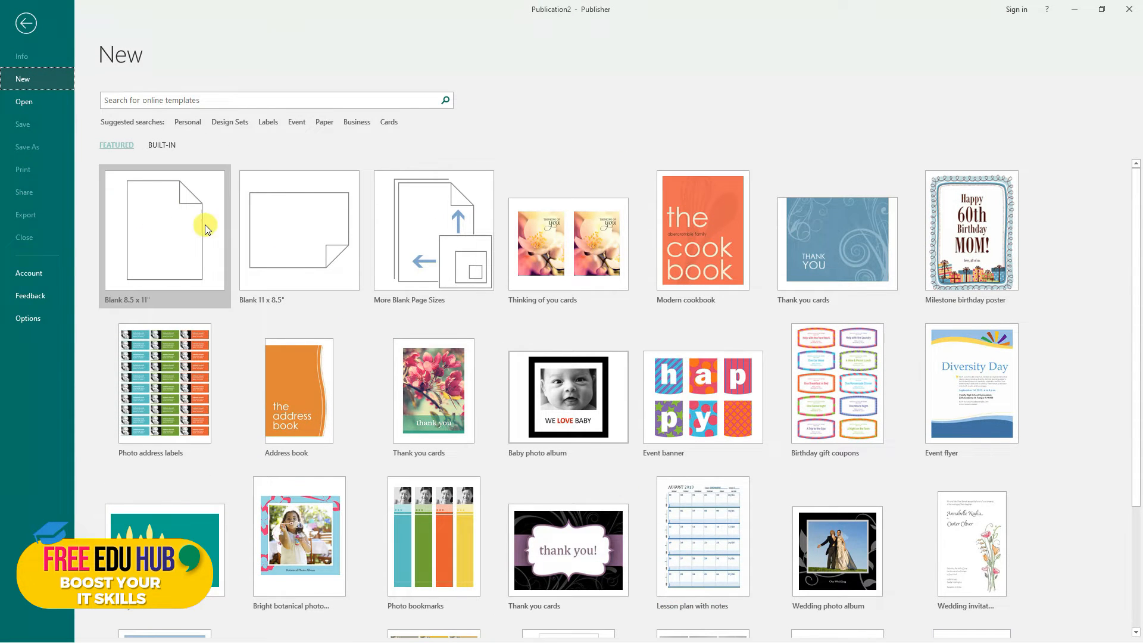
click(172, 252)
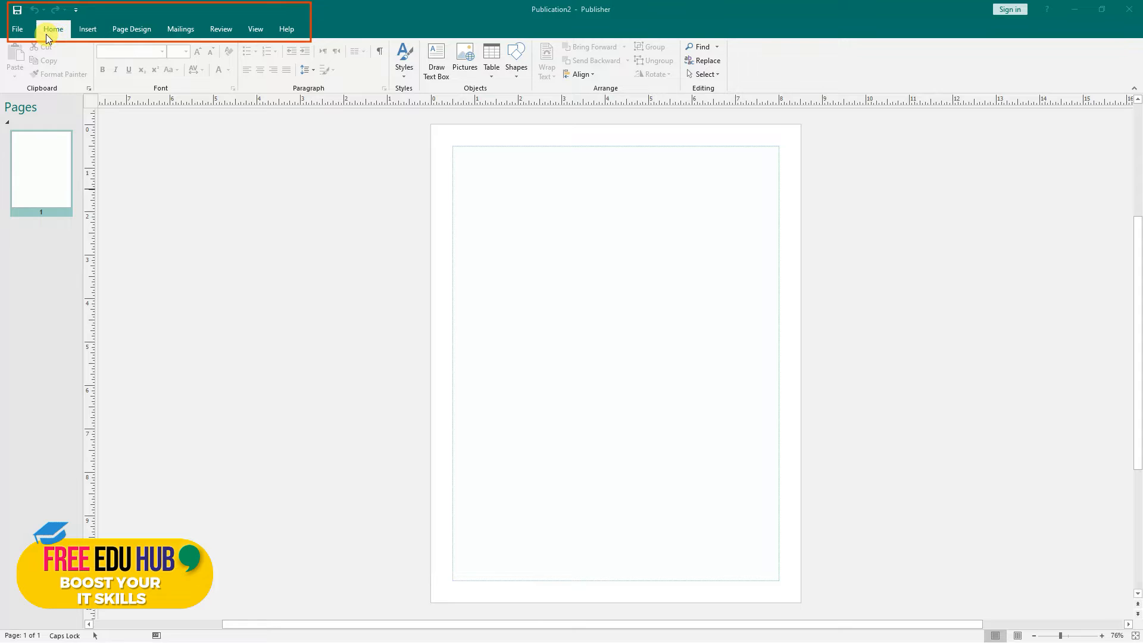
click(91, 30)
click(136, 29)
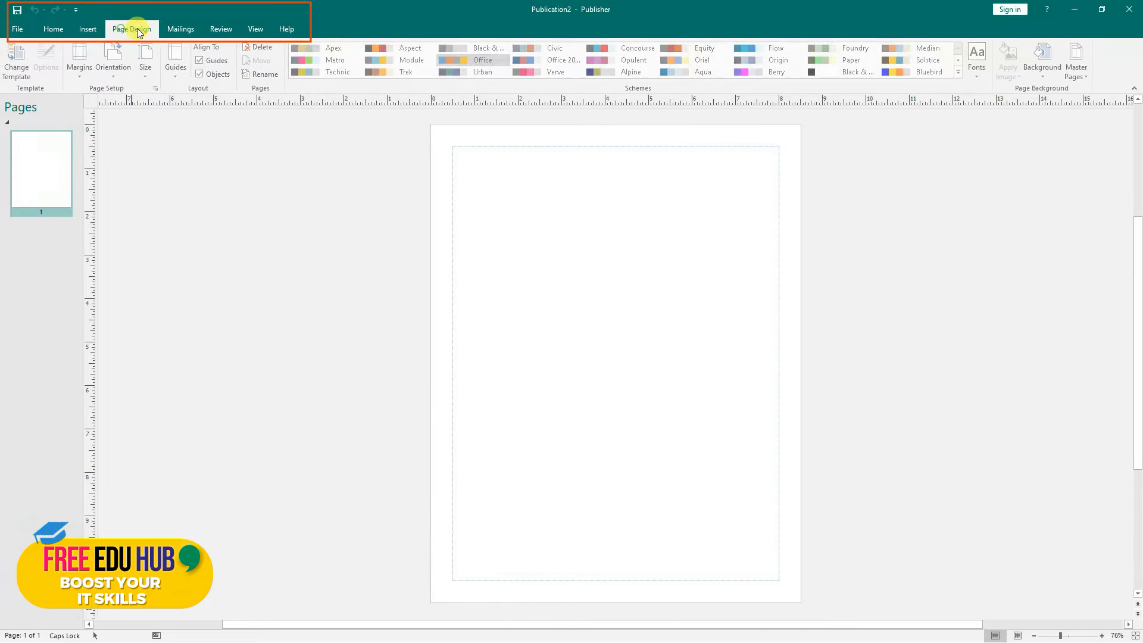
click(194, 30)
click(220, 28)
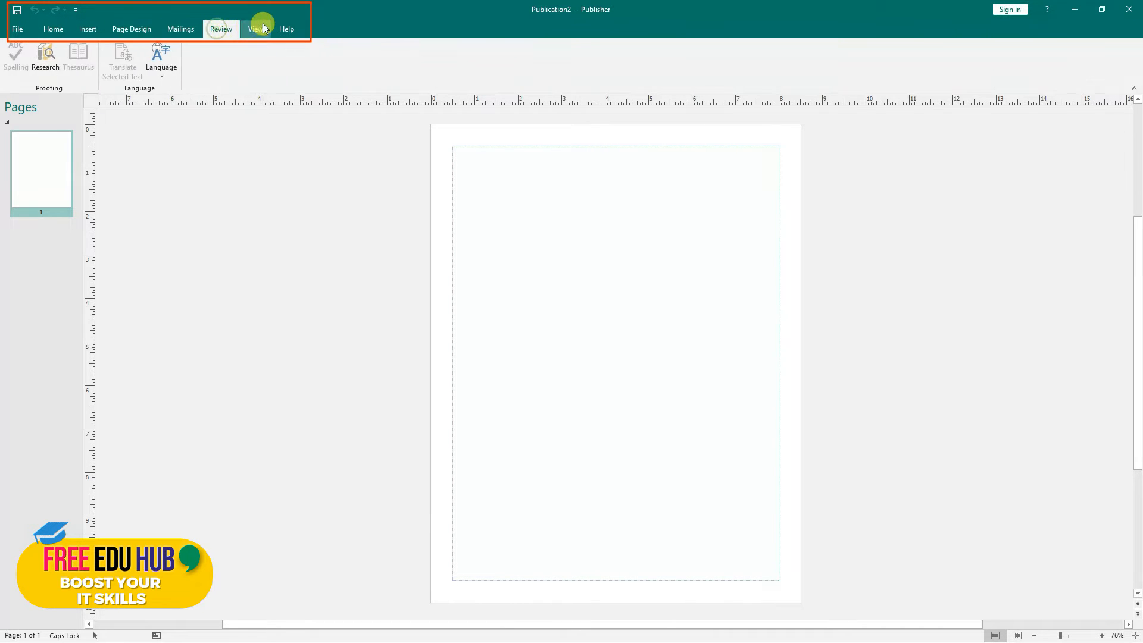
click(255, 28)
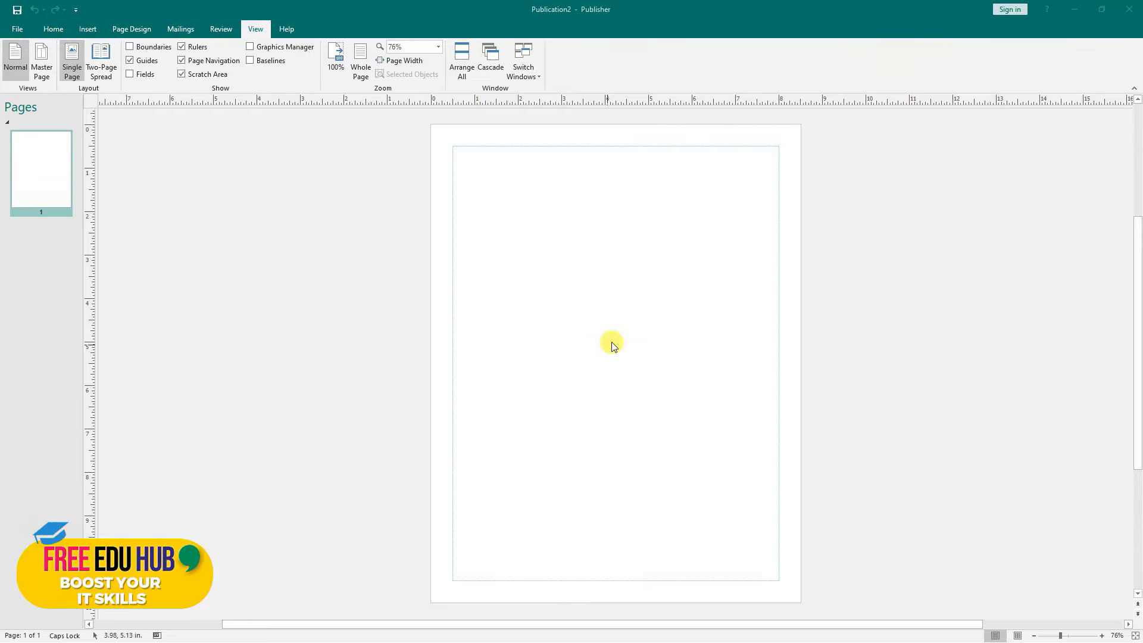
click(56, 31)
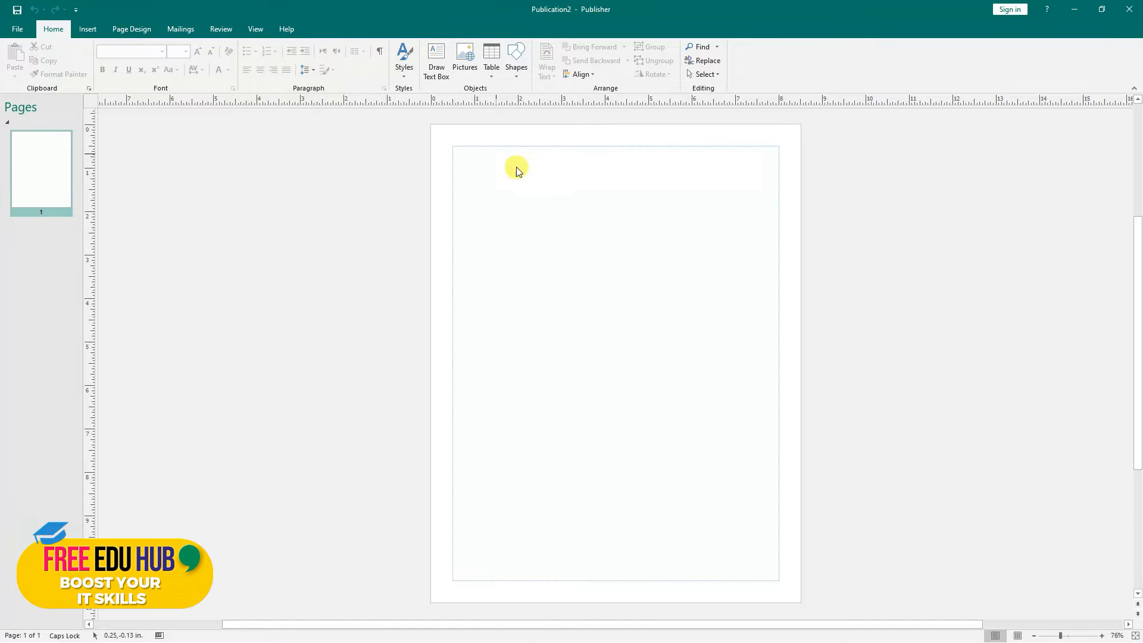
click(610, 225)
text(DSF)
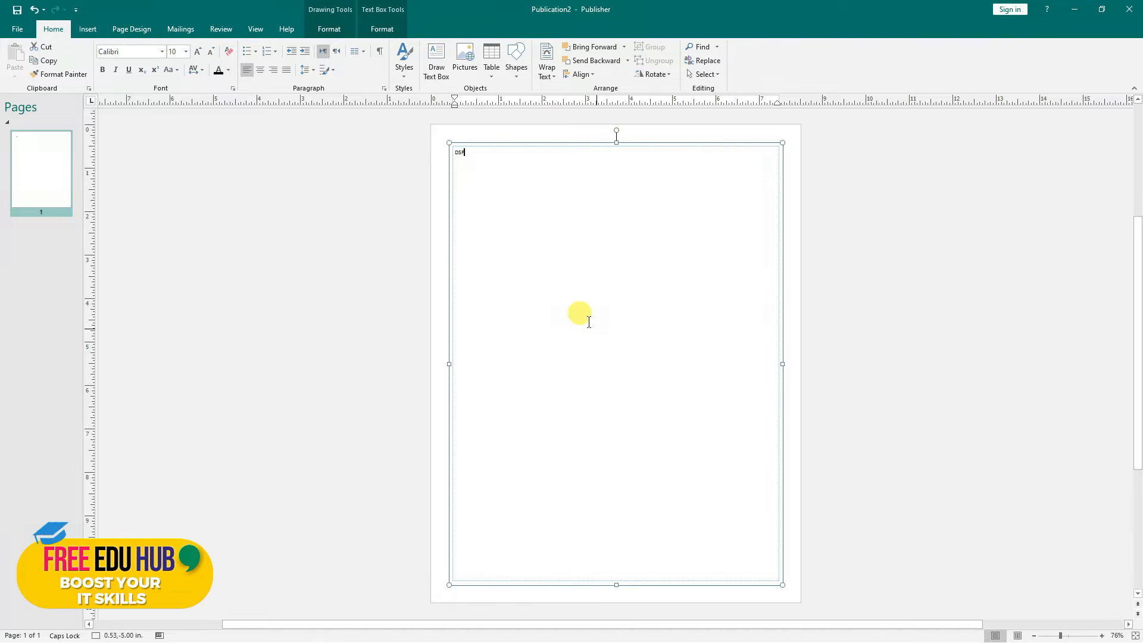
key(ctrl+z)
key(ctrl+z)
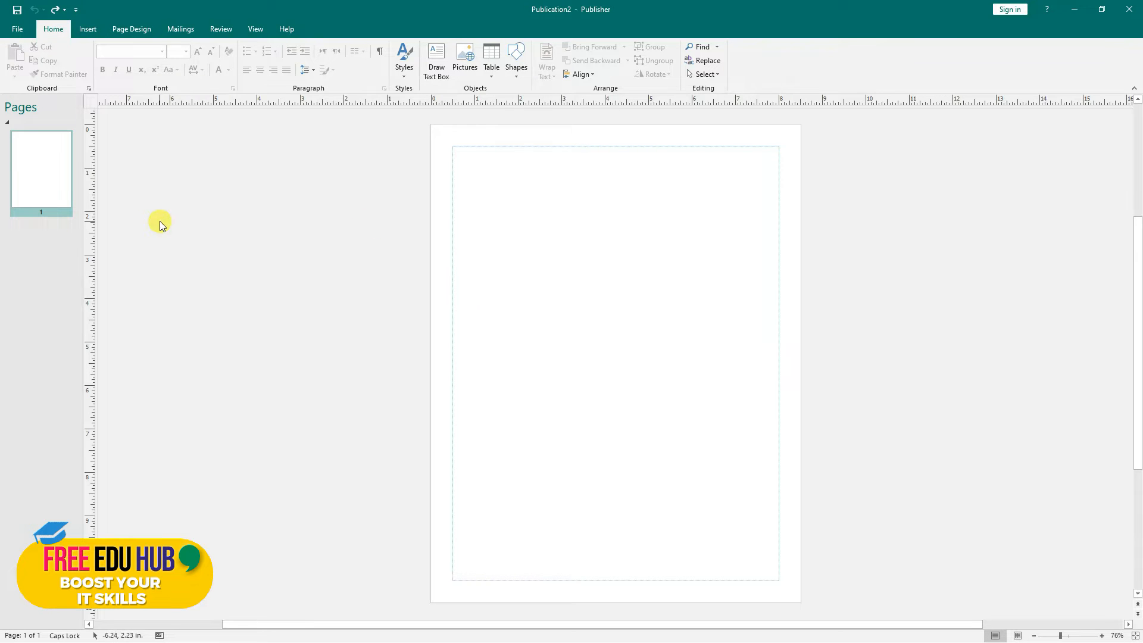
- Draw a text box in the upper left of the page, enter "Welcome", and size the box to about 2.33 x 0.56 in
click(439, 67)
drag(493, 184, 637, 279)
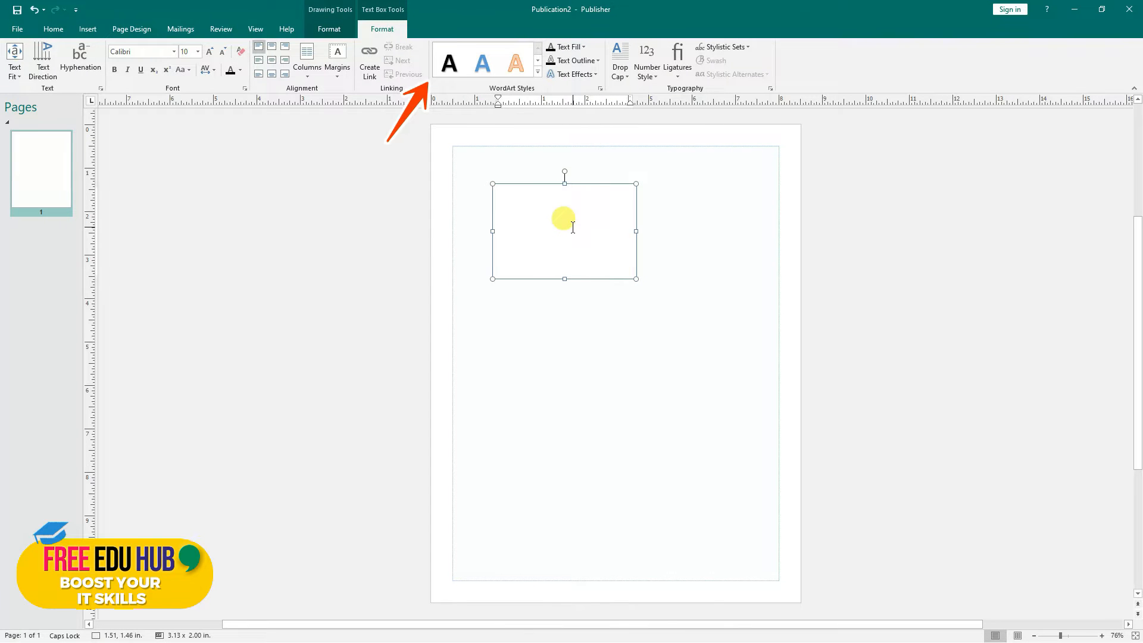
key(Caps_Lock)
text(WE)
key(Caps_Lock)
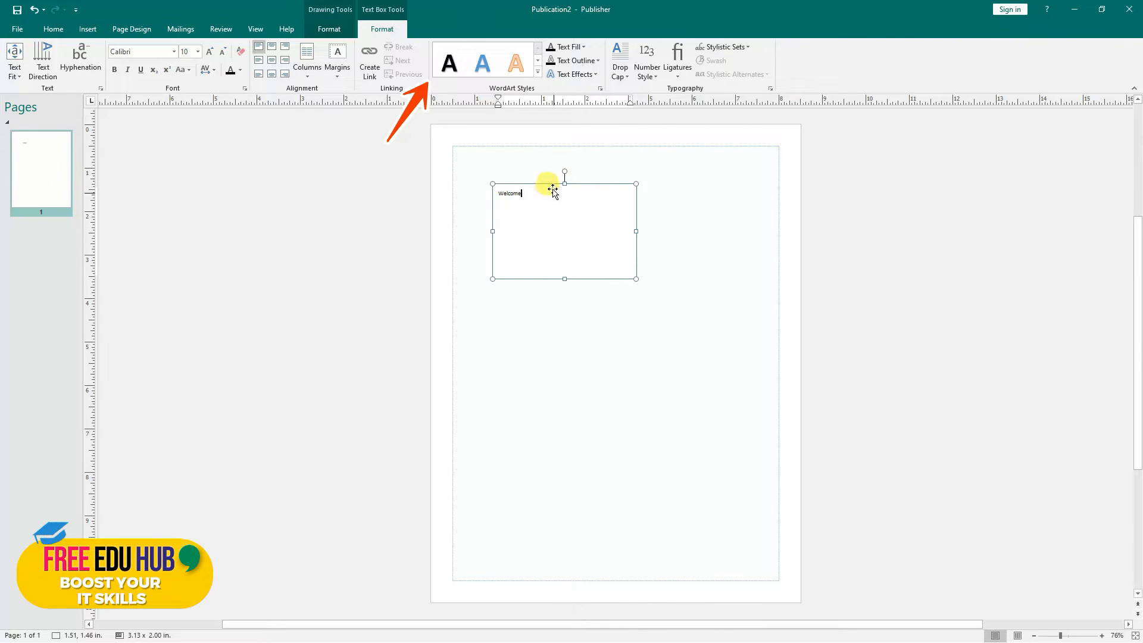
drag(636, 279, 600, 217)
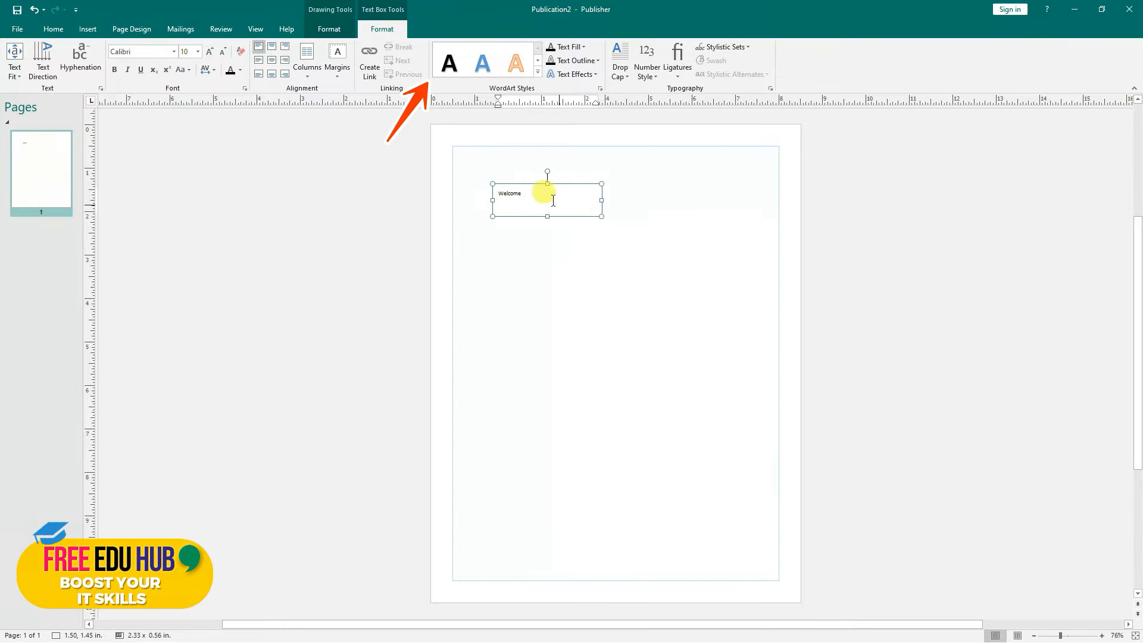
- Set the "Welcome" text to font size 28 and center it within its text box
drag(525, 193, 474, 190)
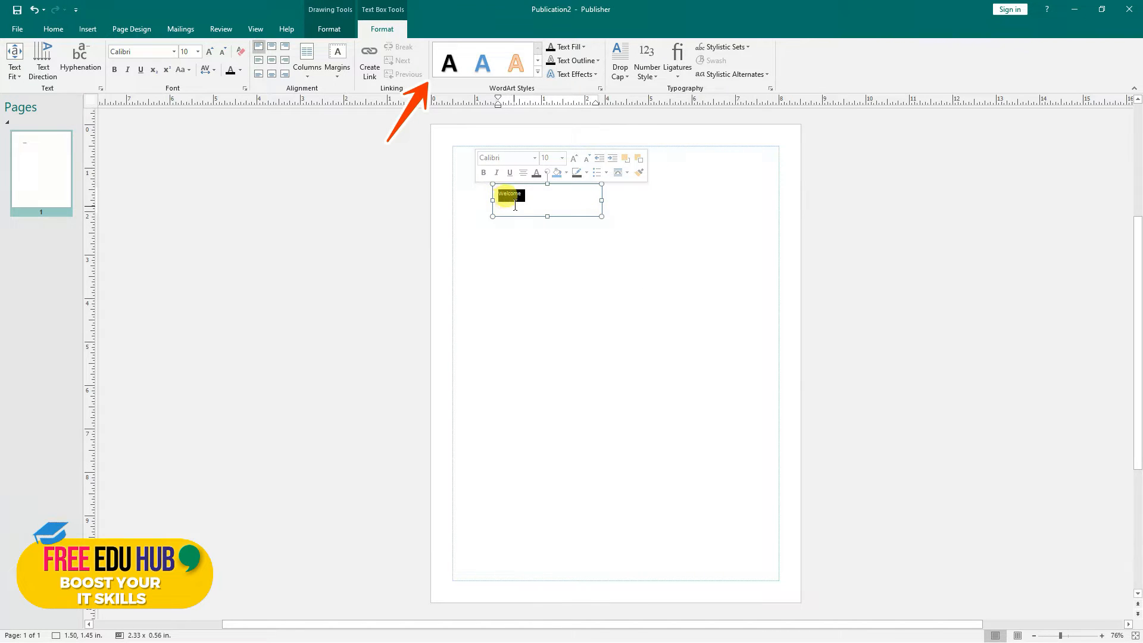
click(565, 159)
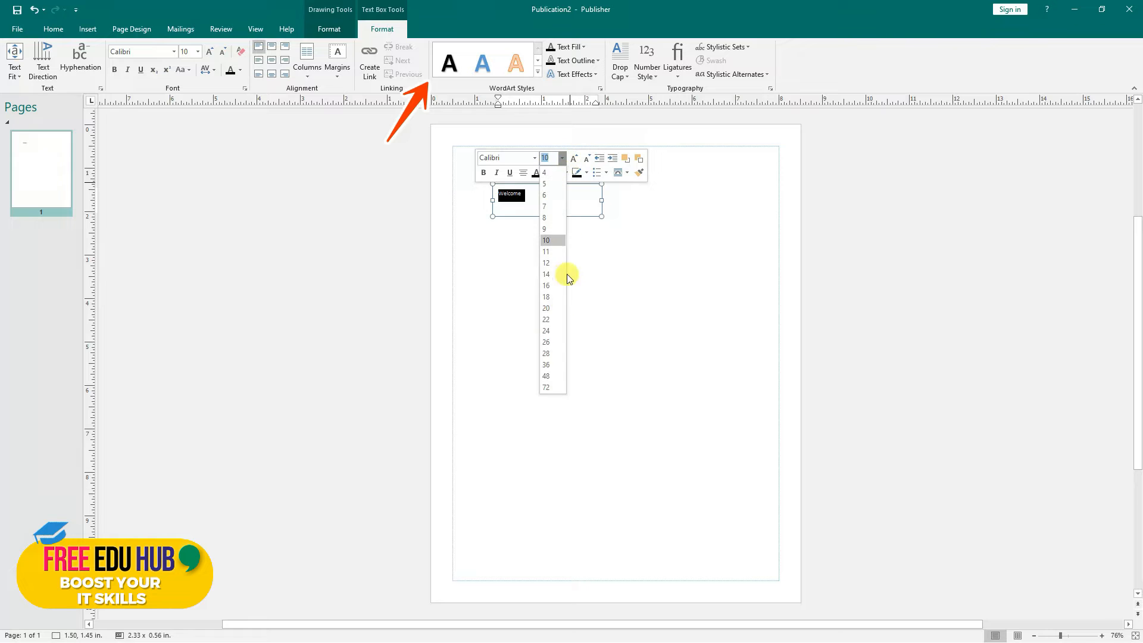
click(553, 354)
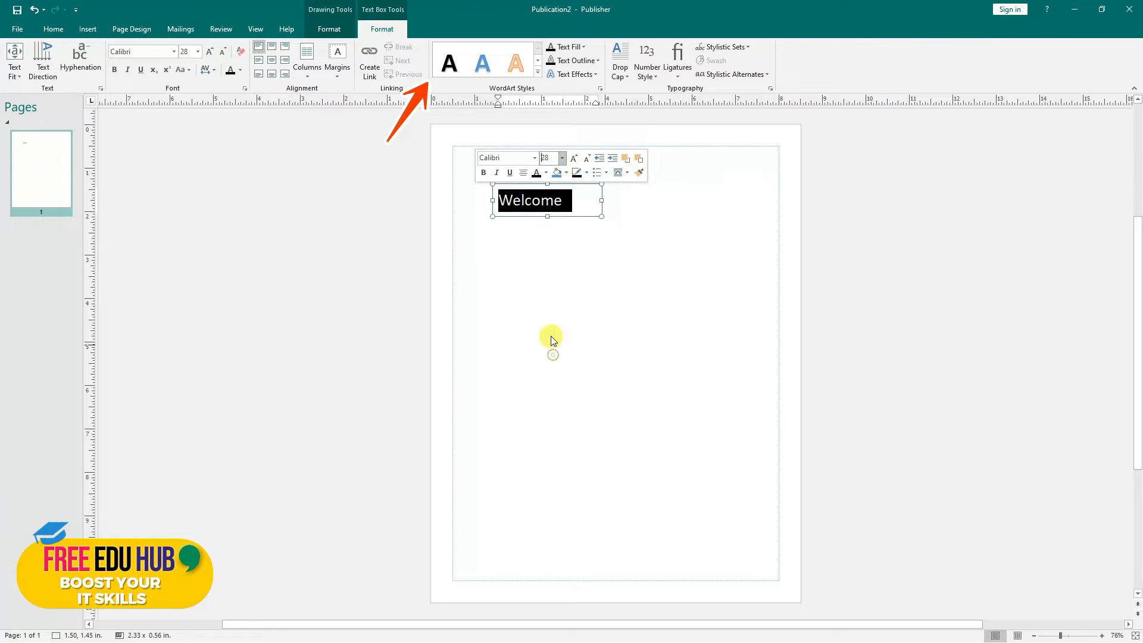
click(523, 173)
click(631, 217)
click(566, 213)
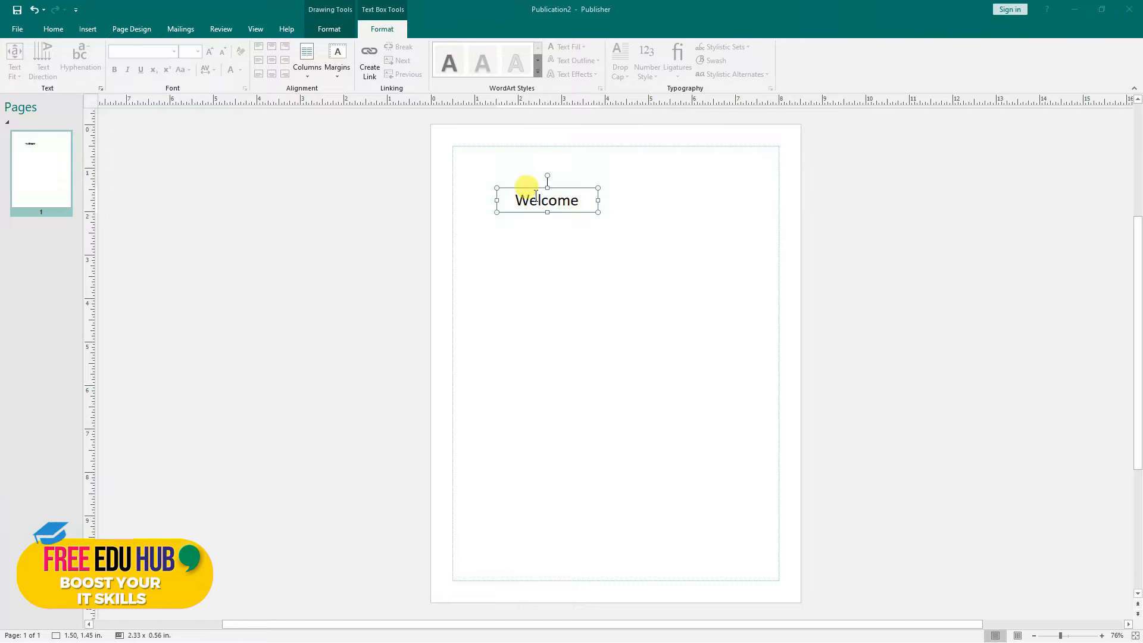
- Align the "Welcome" text box to the top center of the page, relative to the margin guides
click(524, 187)
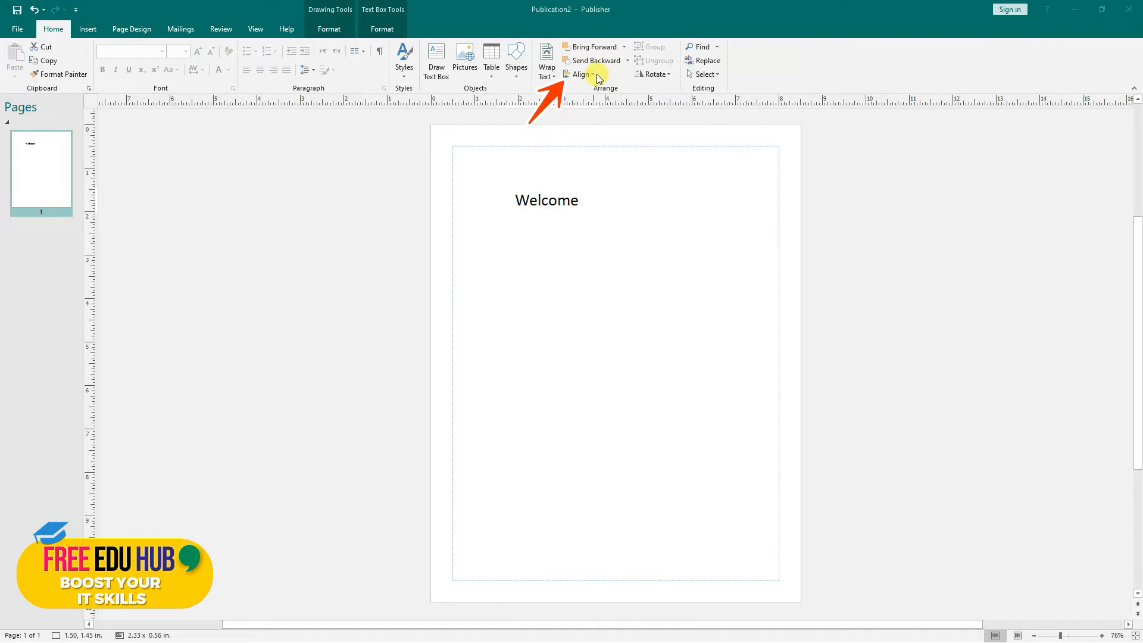
click(572, 189)
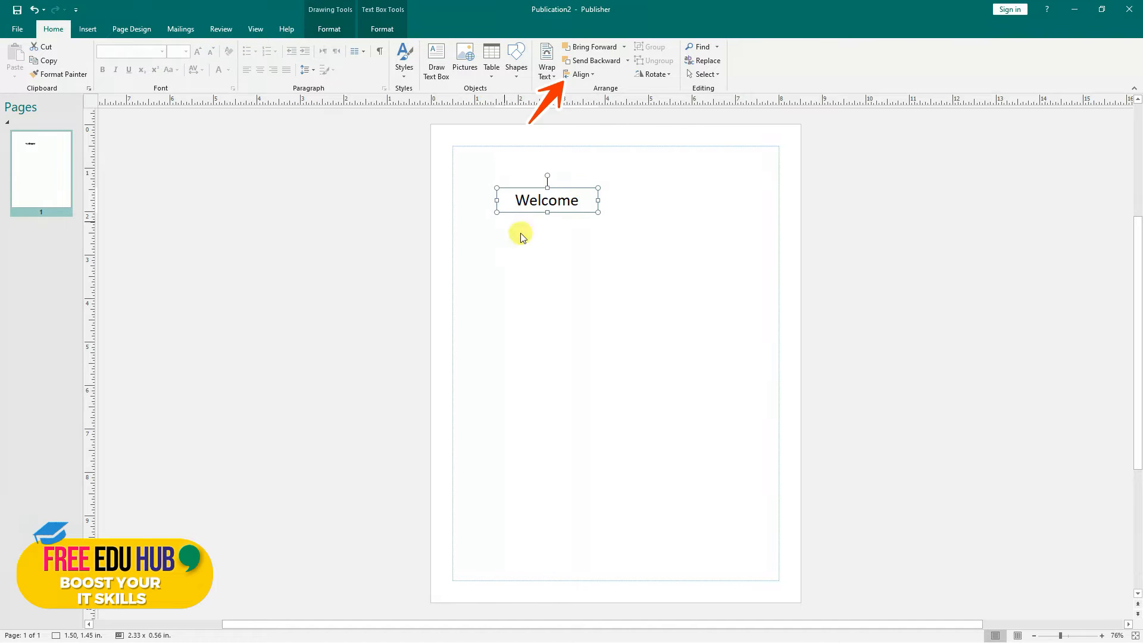
click(595, 75)
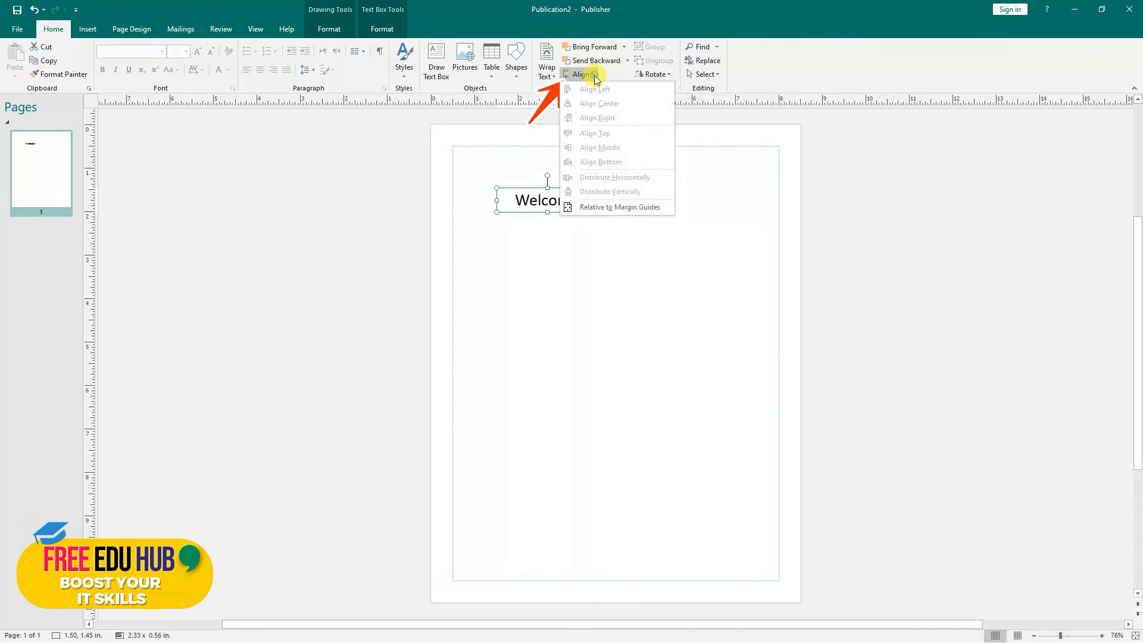
click(613, 208)
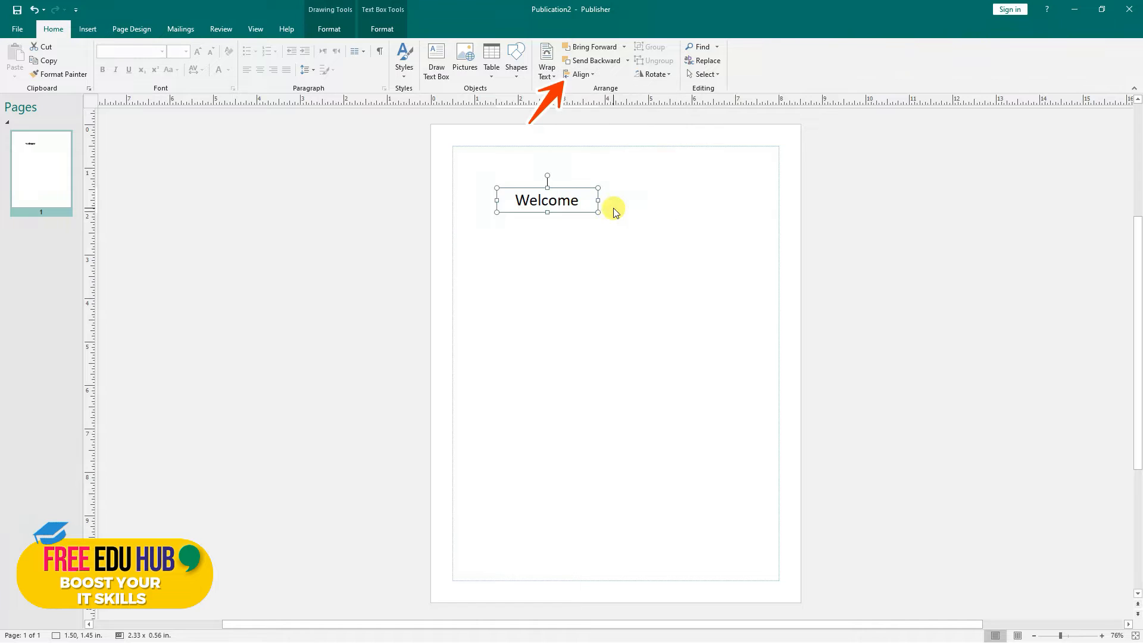
click(588, 76)
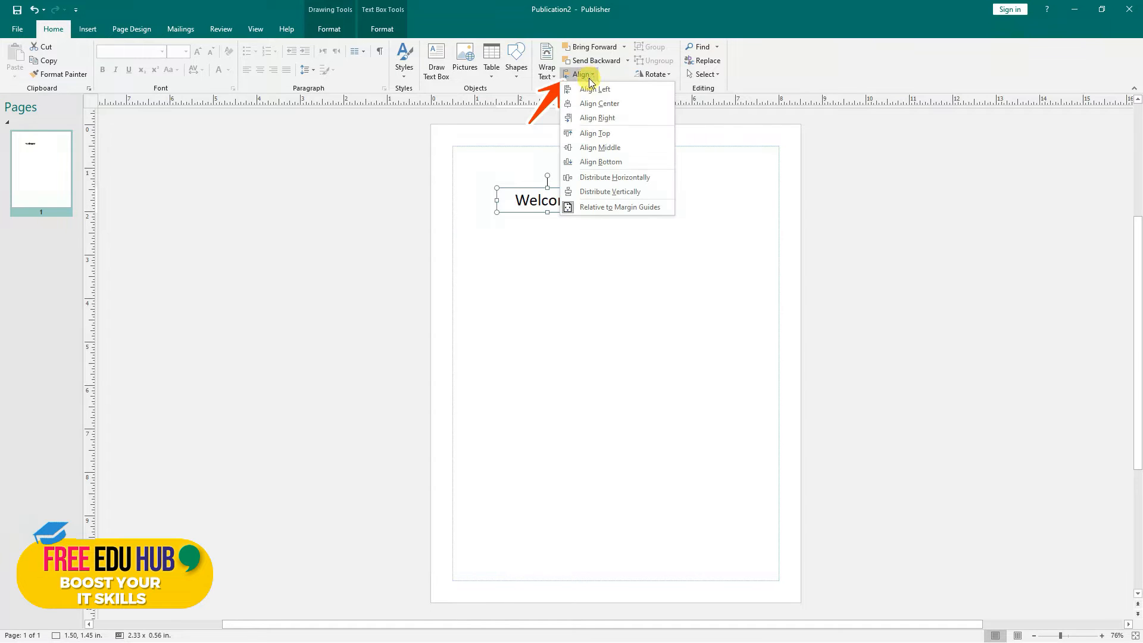
click(612, 105)
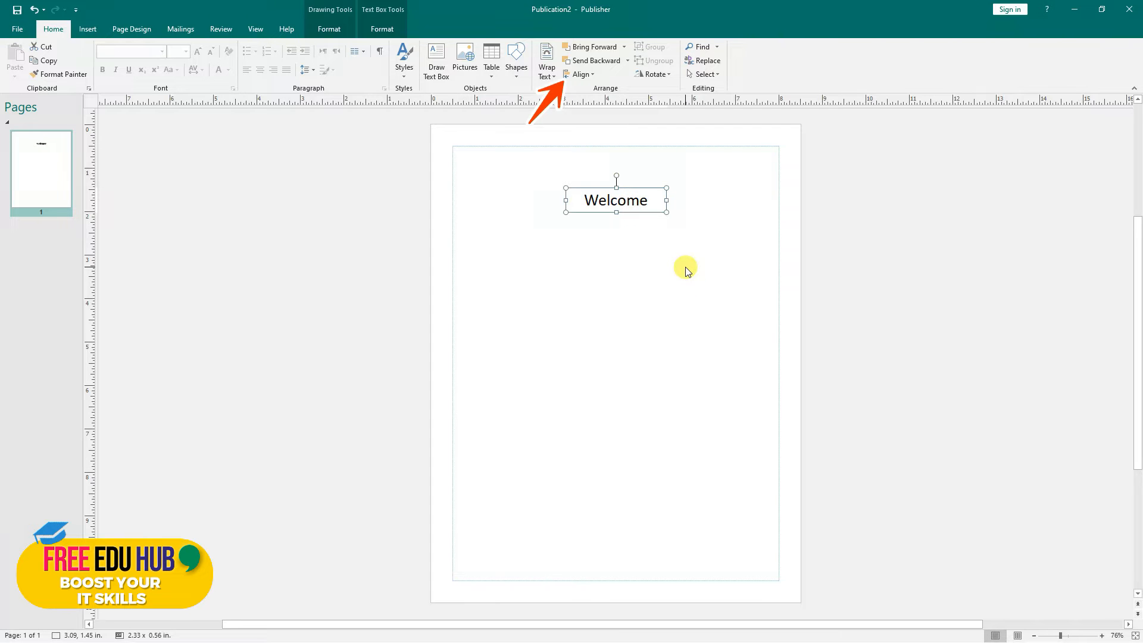
click(586, 74)
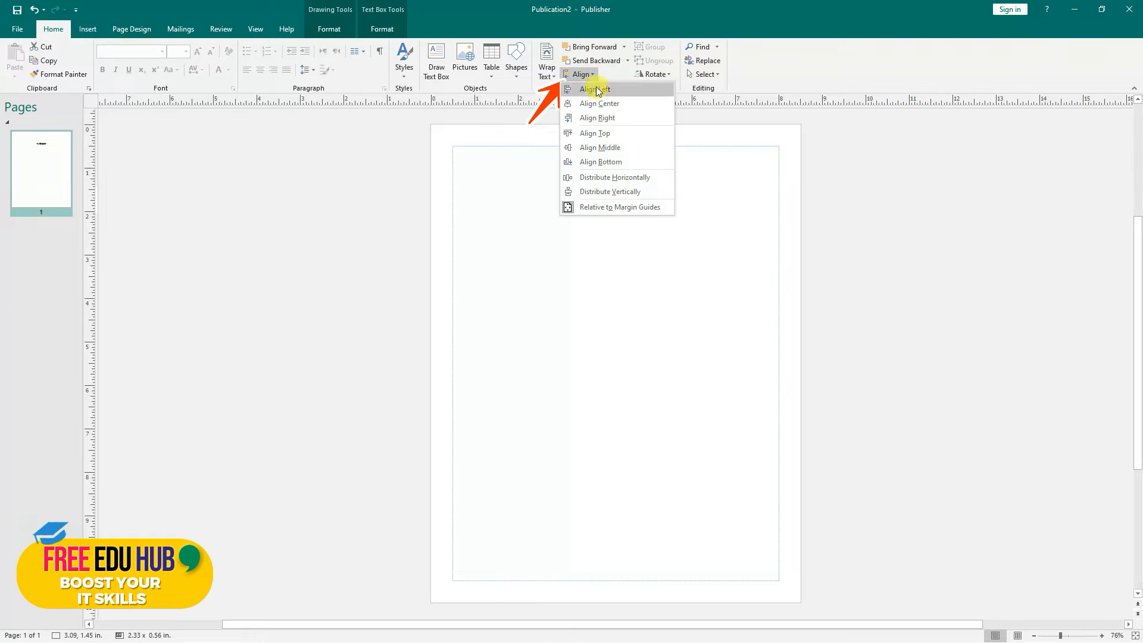
click(620, 135)
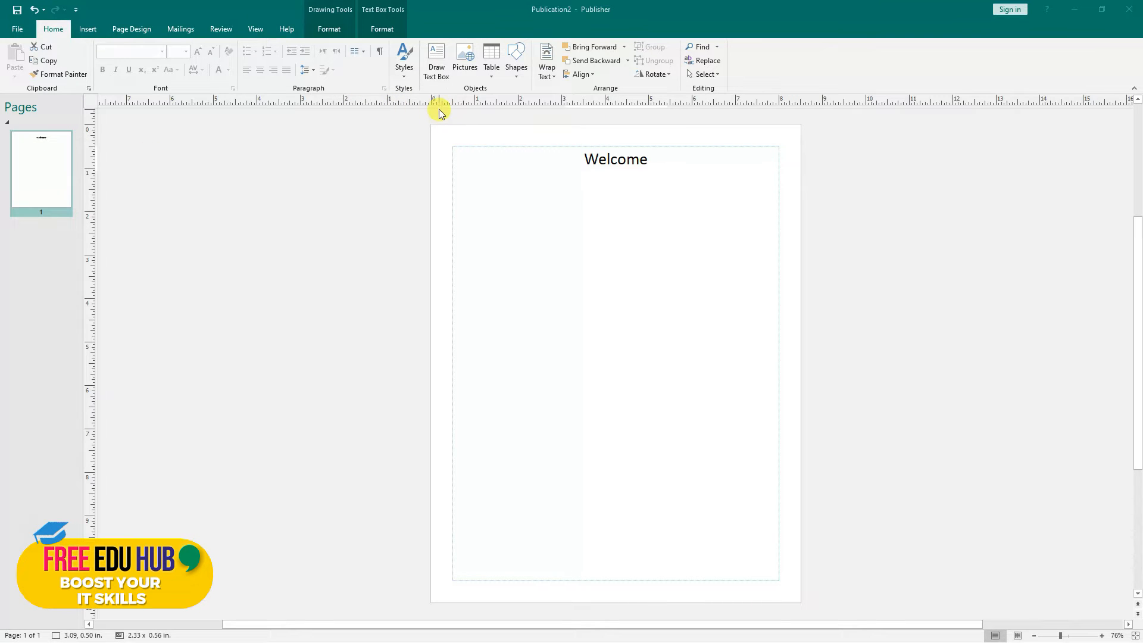
- Add a vertical ruler guide through the page's middle and three horizontal guides across its upper part, middle and lower part
mouse_move(438, 107)
mouse_down()
mouse_move(435, 387)
mouse_move(439, 356)
mouse_up()
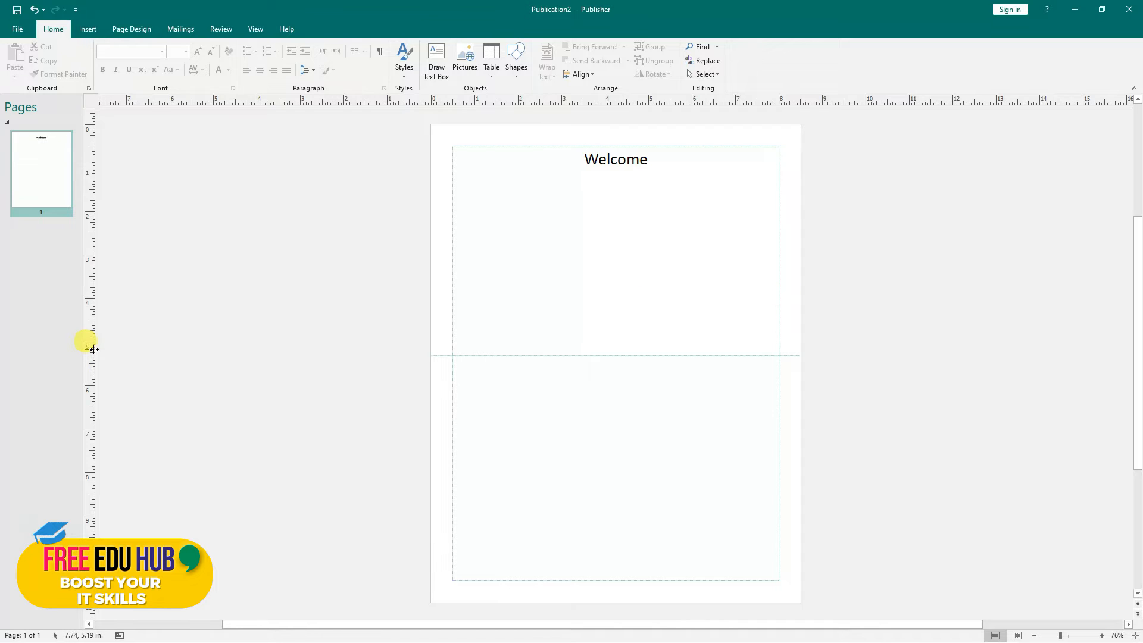
drag(94, 350, 618, 409)
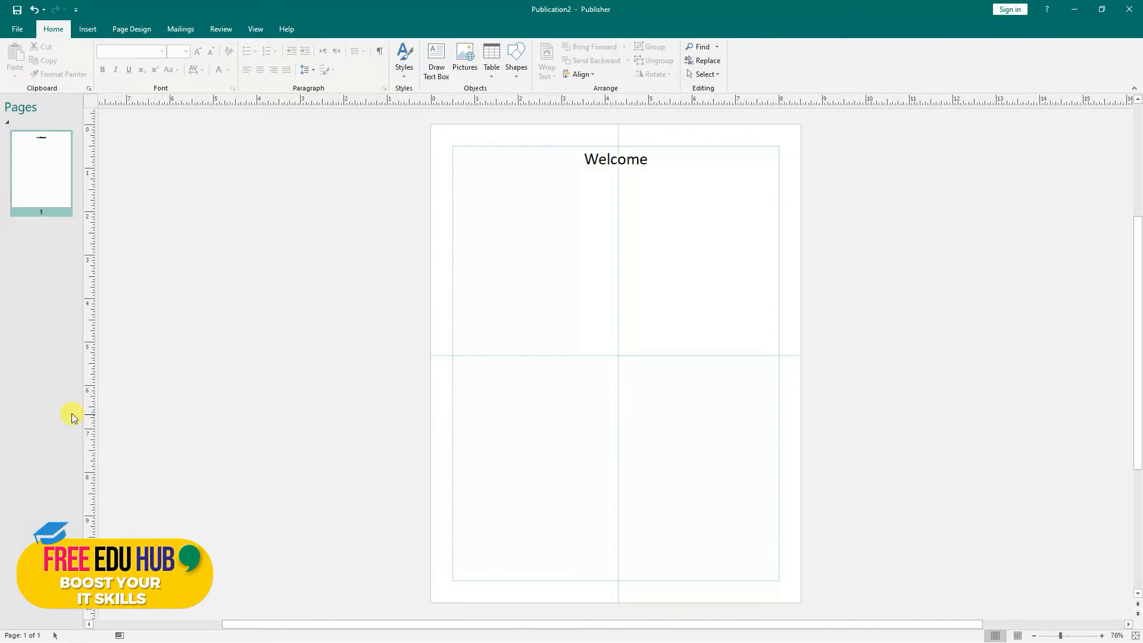
drag(318, 109, 331, 244)
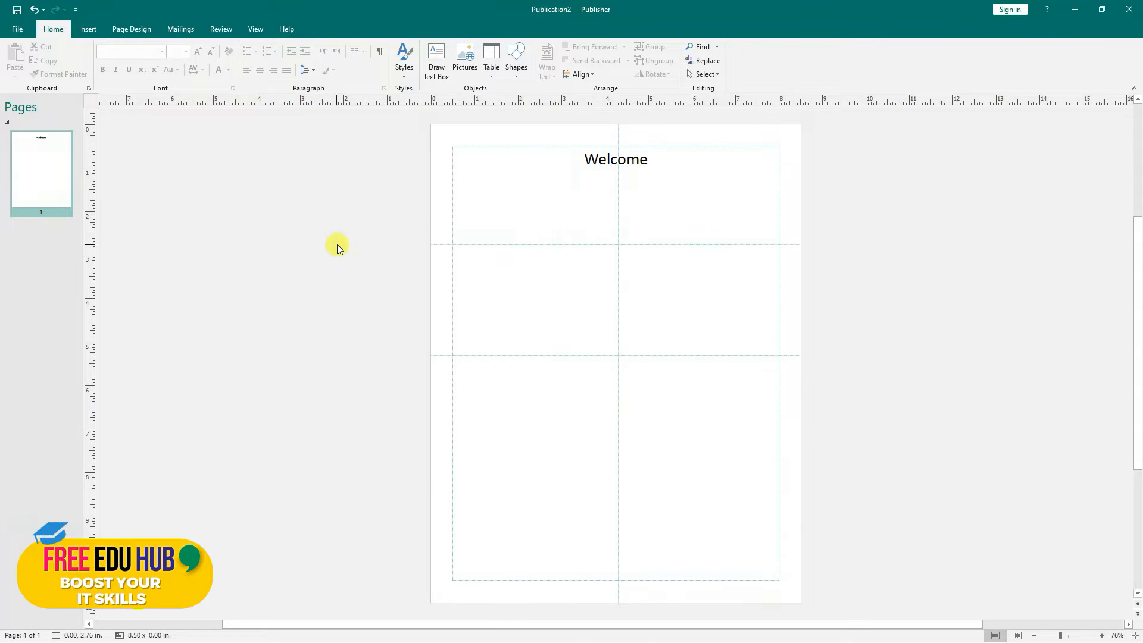
drag(319, 107, 374, 491)
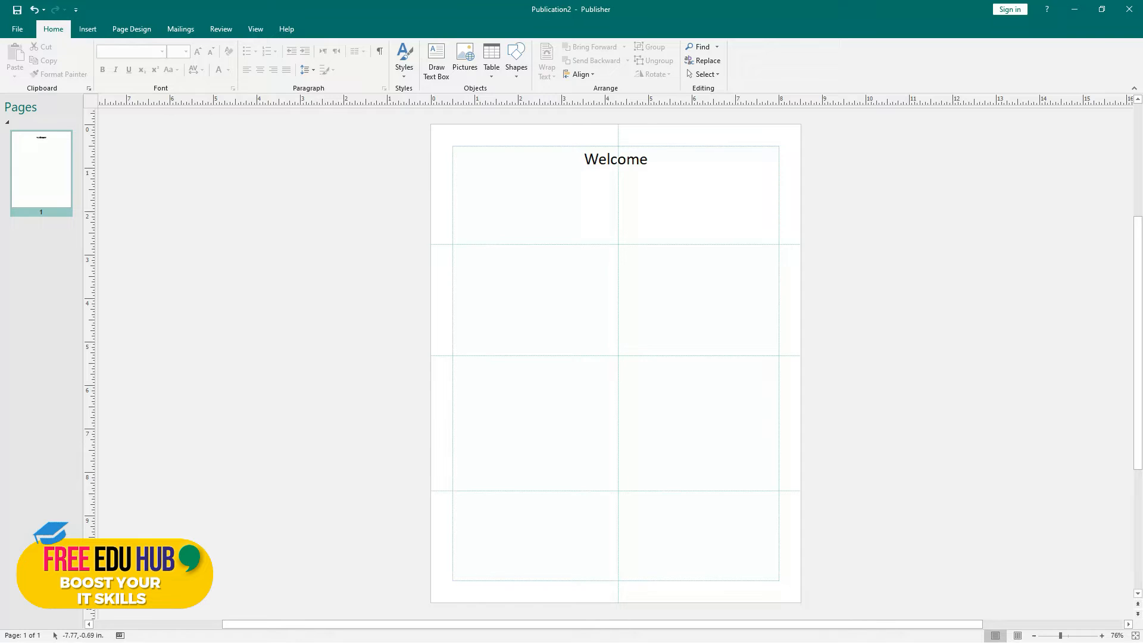
- Insert catalog pages after page 1 and return to page 1
click(88, 28)
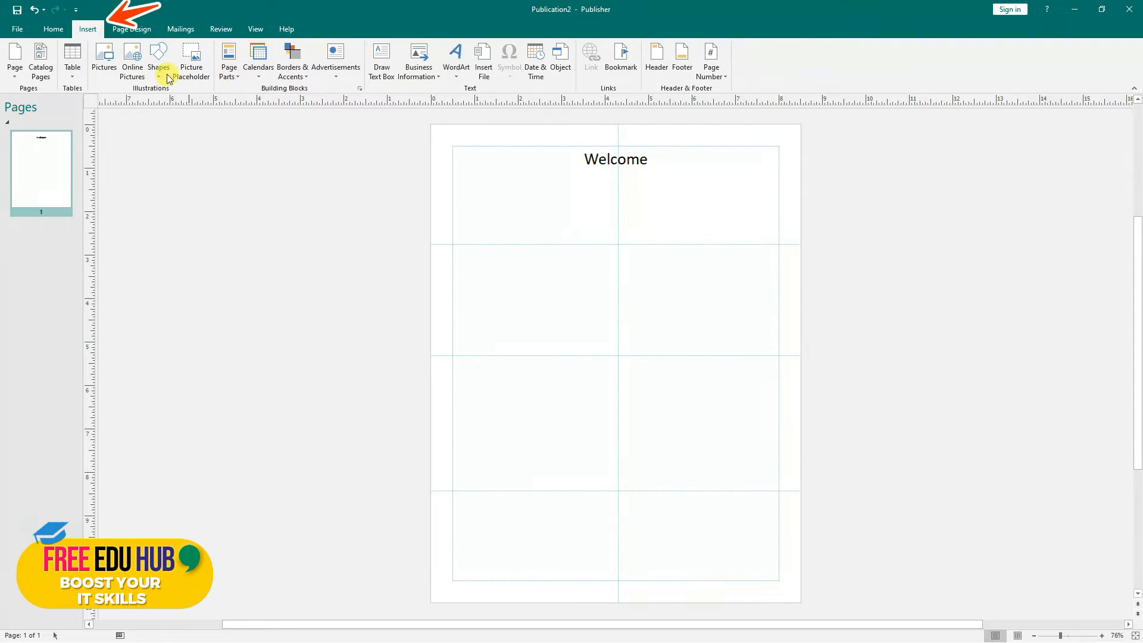
click(13, 78)
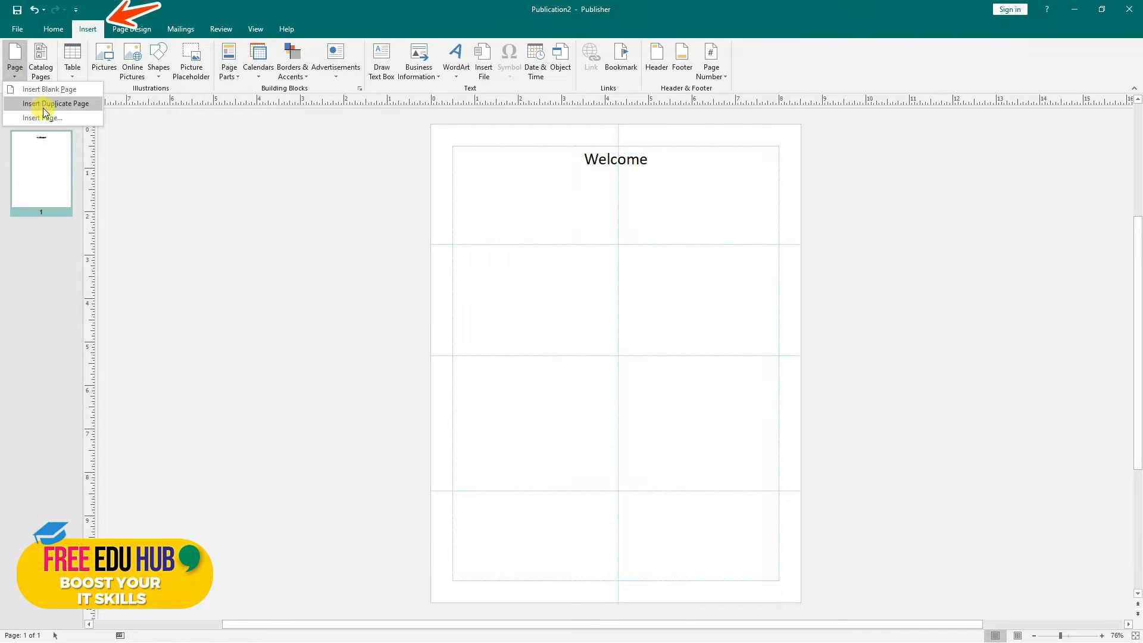
click(208, 178)
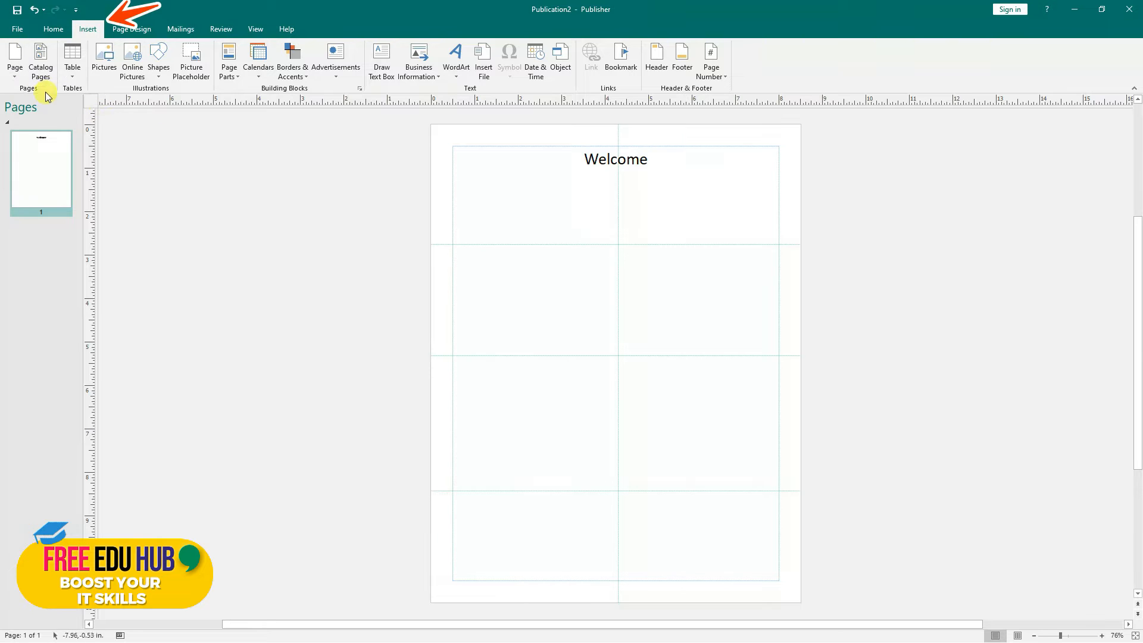
click(40, 62)
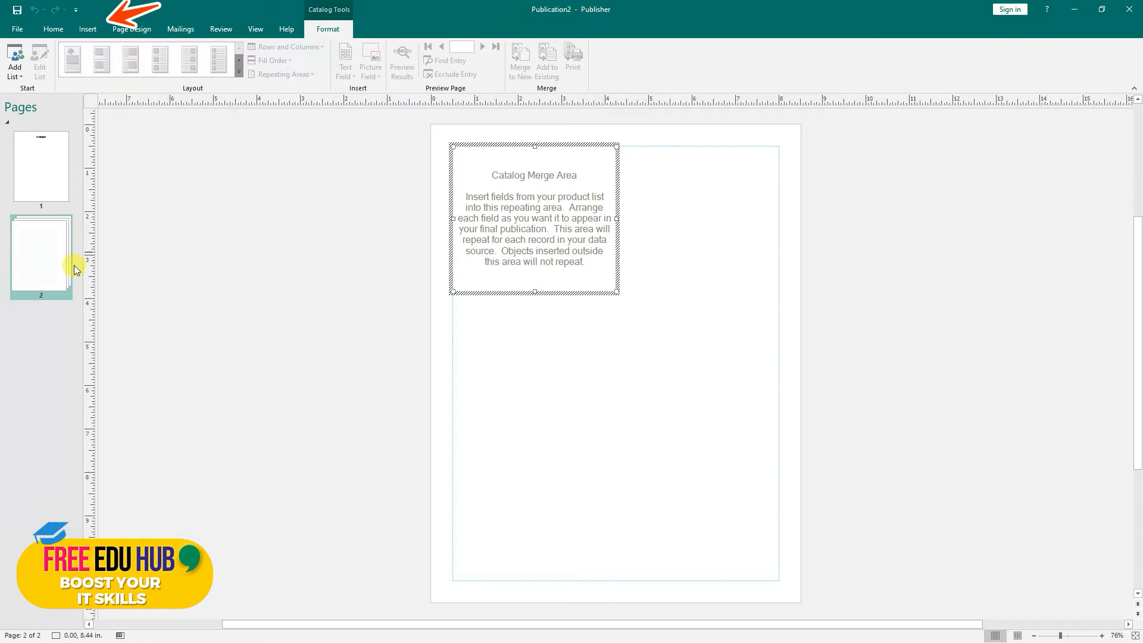
click(39, 208)
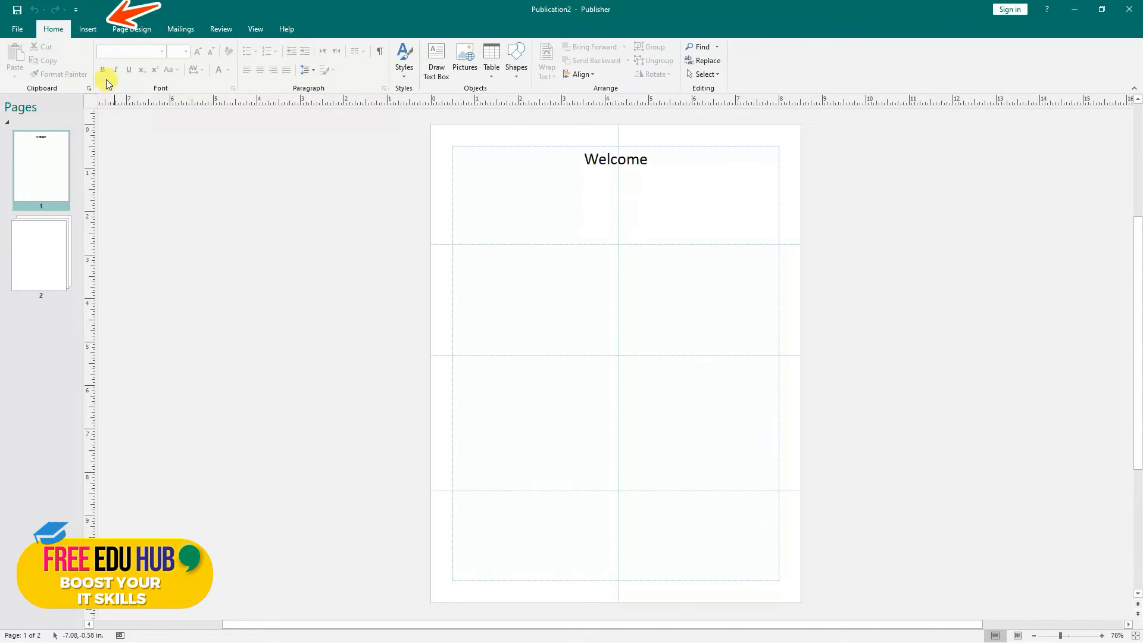
- Try out a table with four rows and four columns on page 1 and delete it
click(88, 30)
click(72, 73)
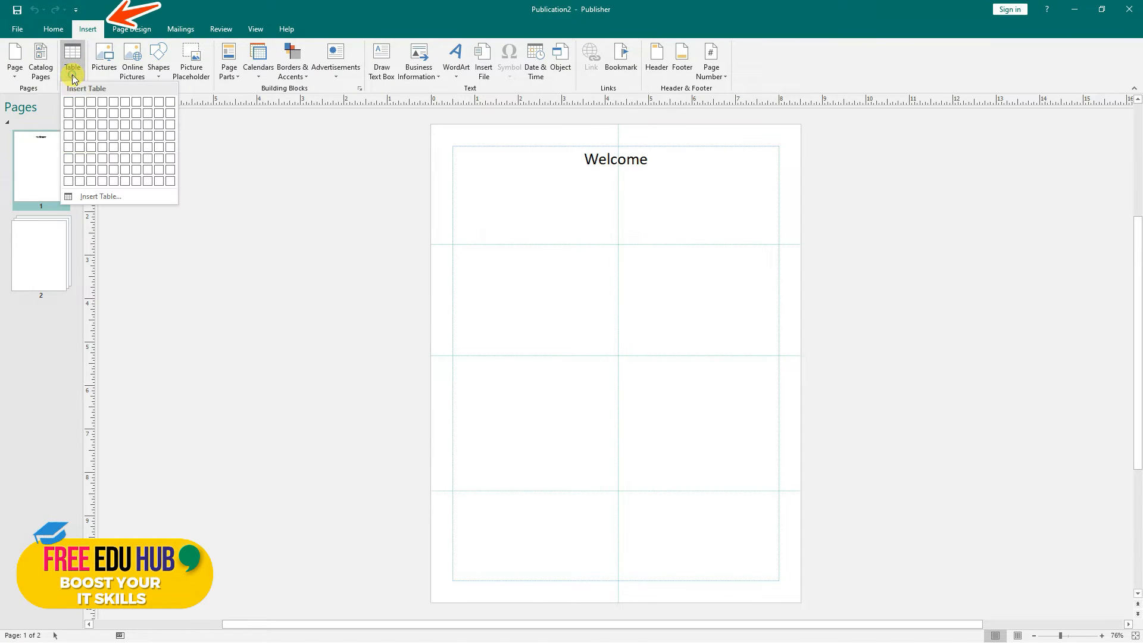
click(104, 136)
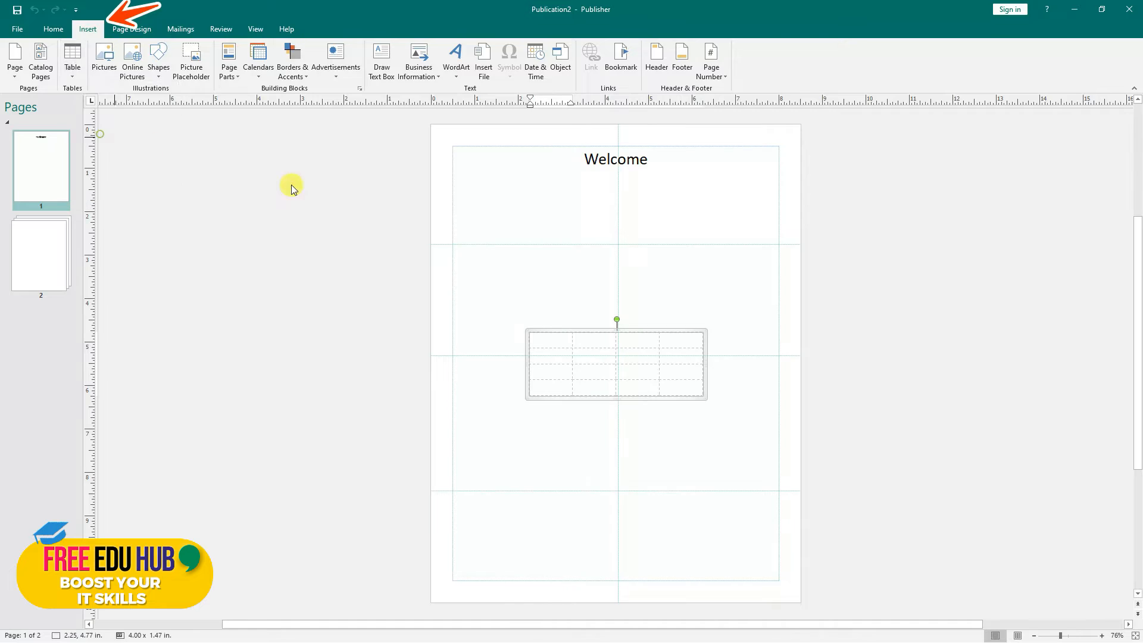
drag(578, 327, 538, 288)
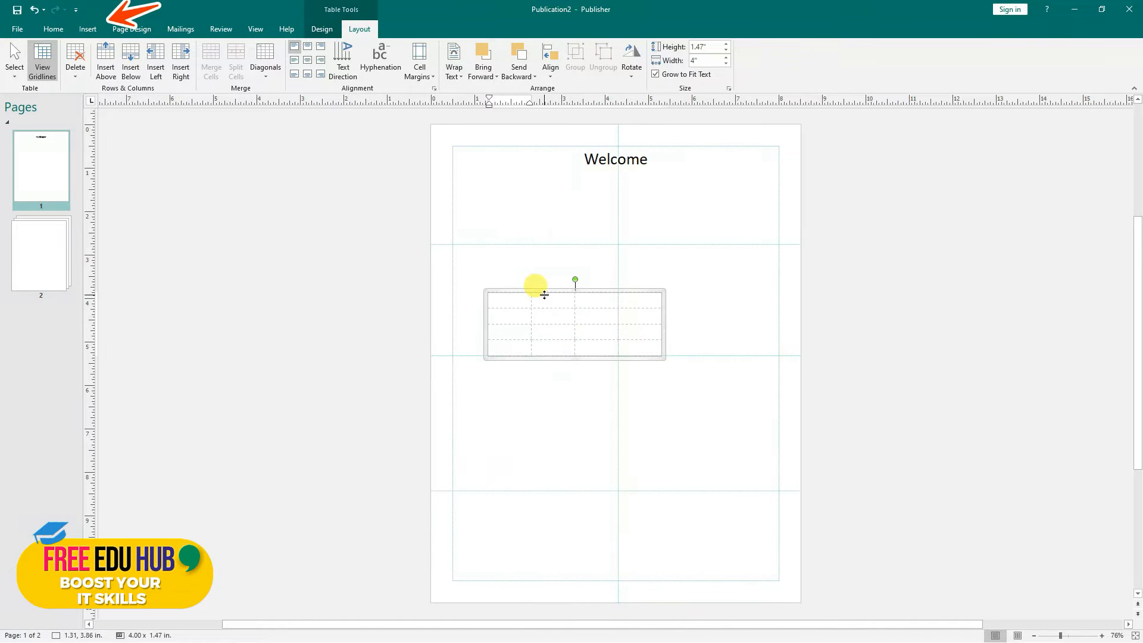
key(Delete)
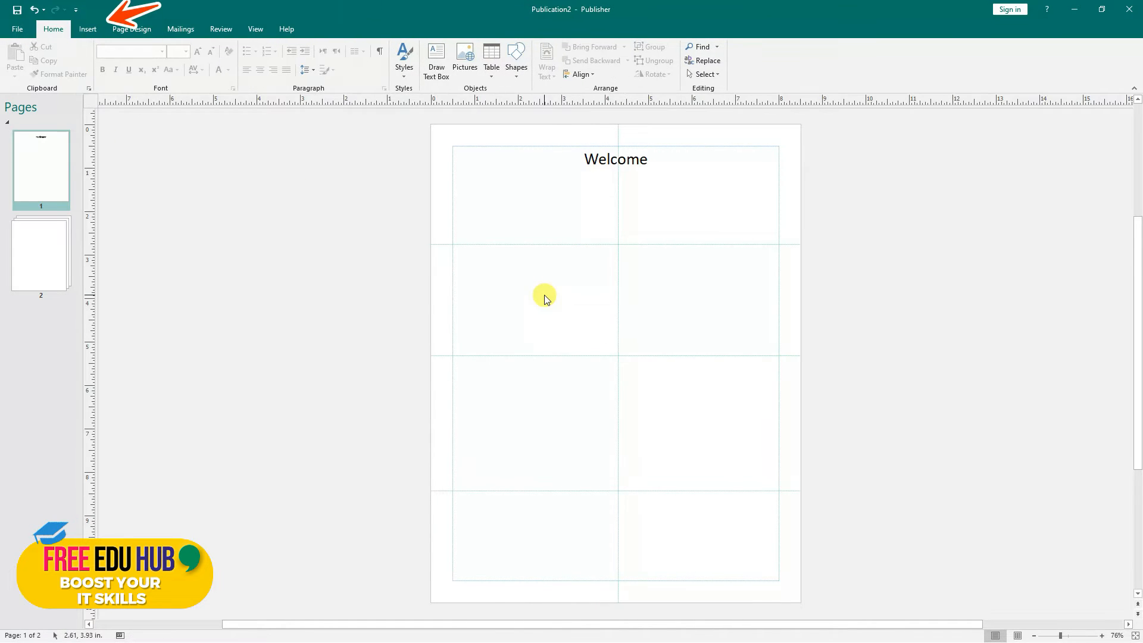
click(87, 32)
click(102, 65)
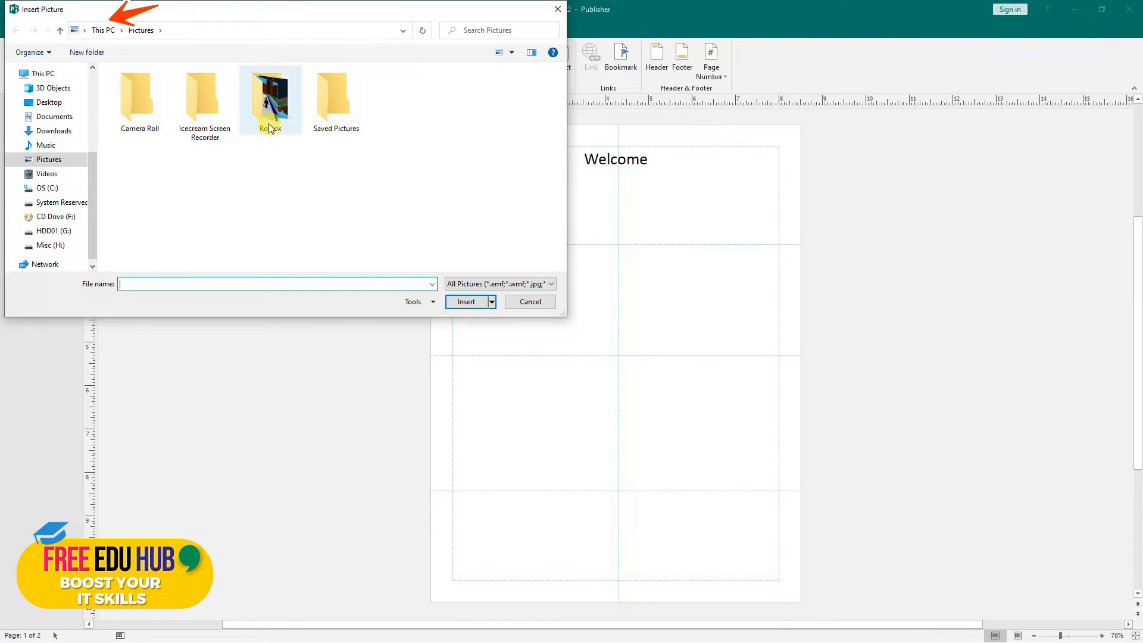
click(528, 302)
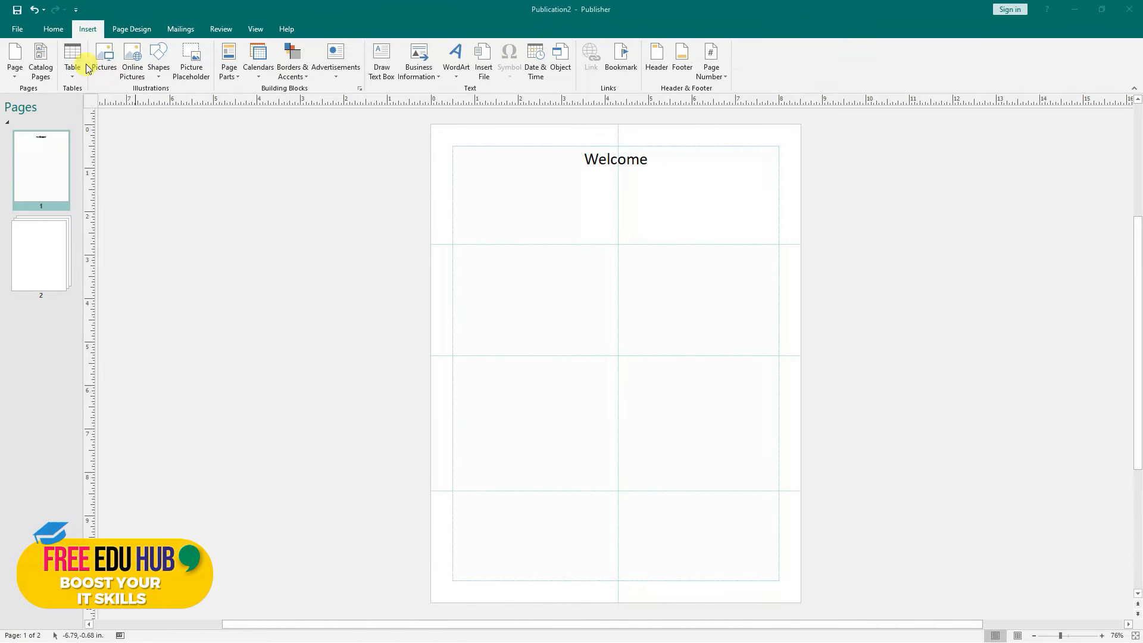
- Browse the online picture categories and search Bing for "College"
click(133, 56)
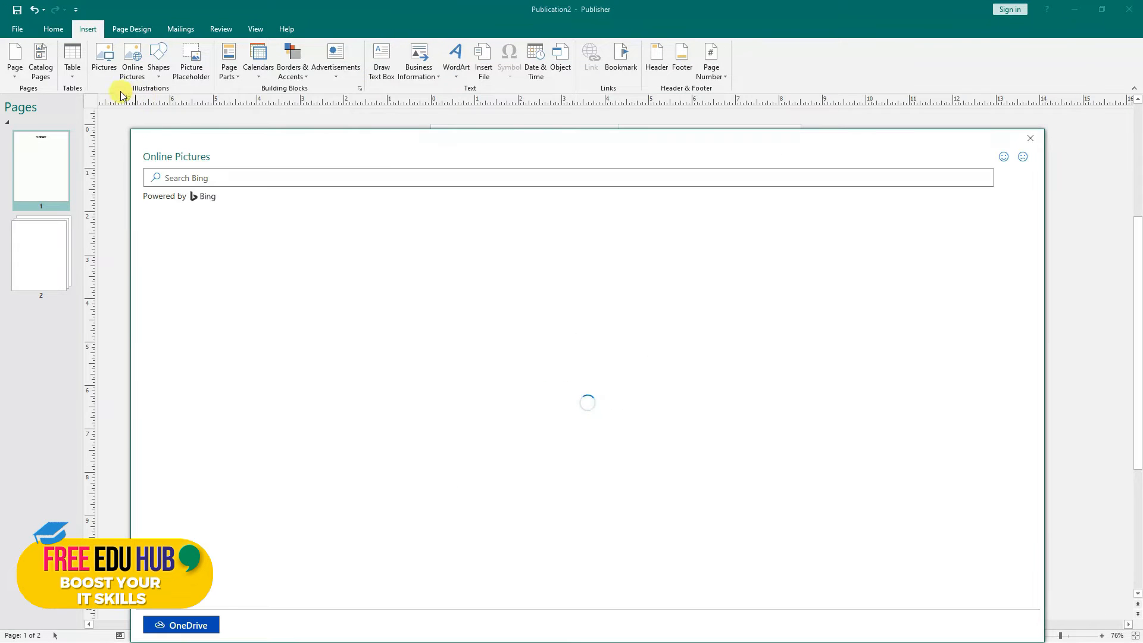
click(229, 179)
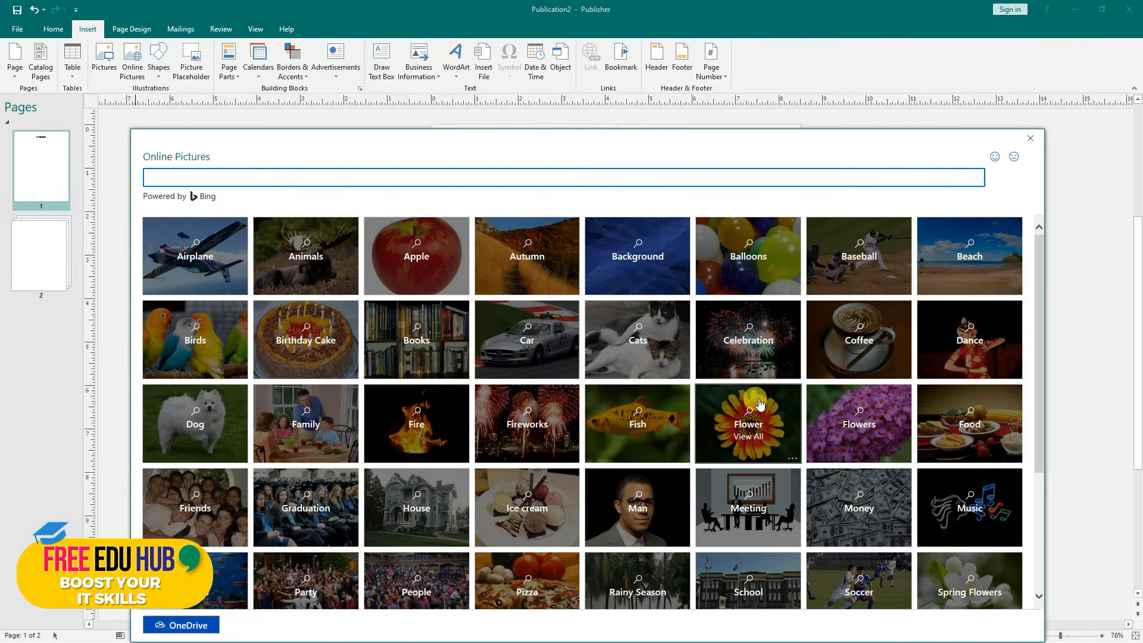
scroll(764, 437, down, 3)
scroll(759, 427, up, 3)
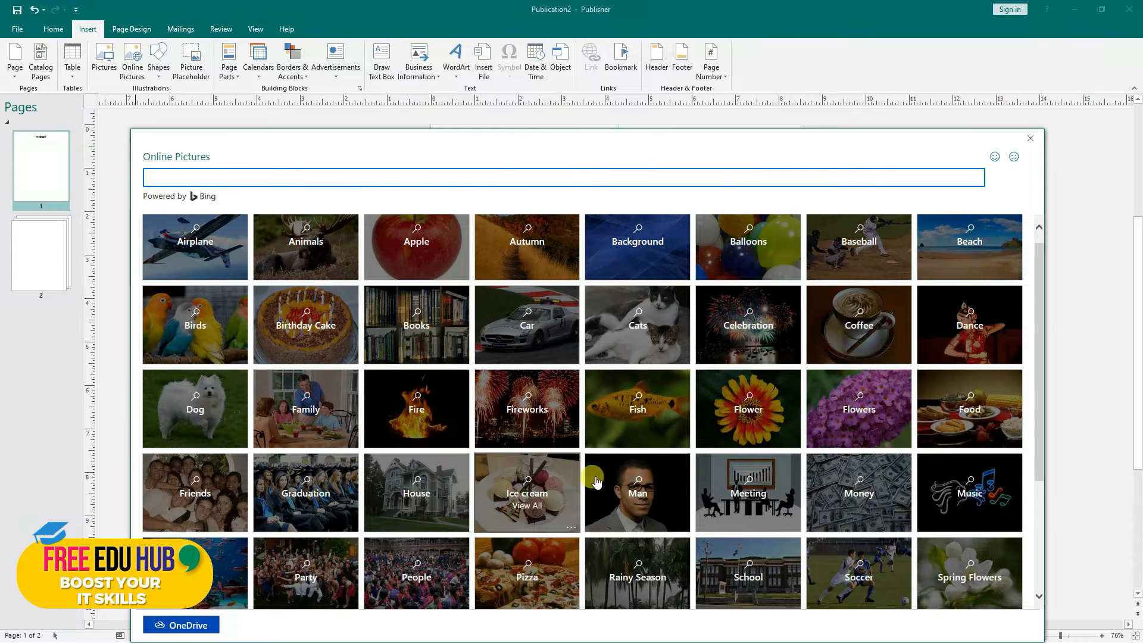
scroll(683, 480, down, 3)
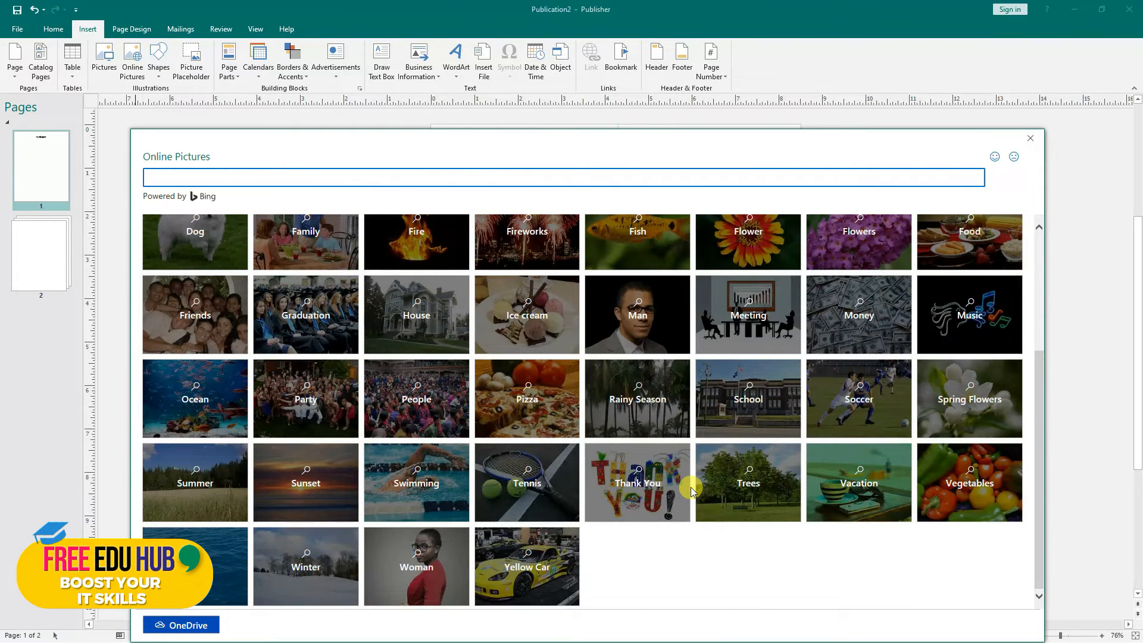
scroll(721, 495, up, 3)
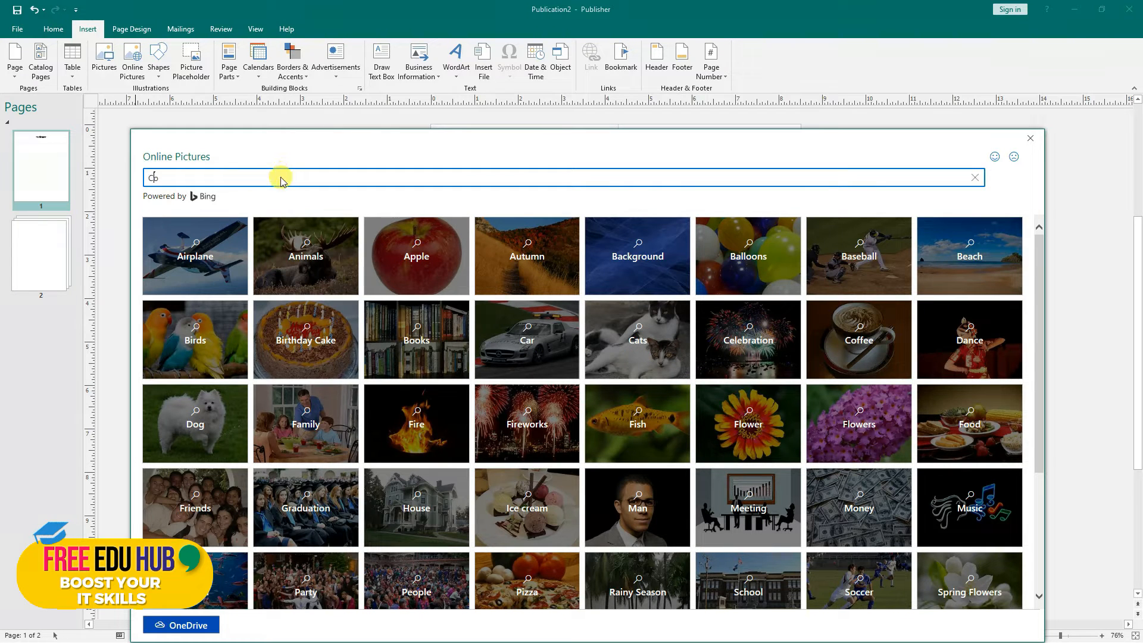
key(Return)
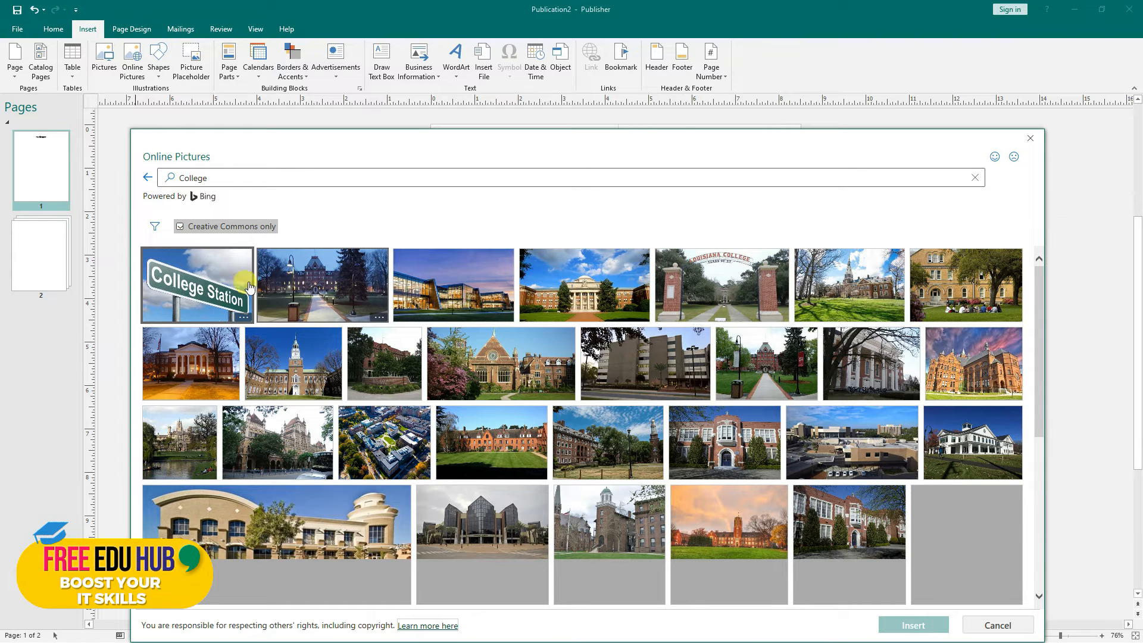
- Insert the College Station sign picture and the evening campus building picture from the search results
click(196, 263)
click(365, 269)
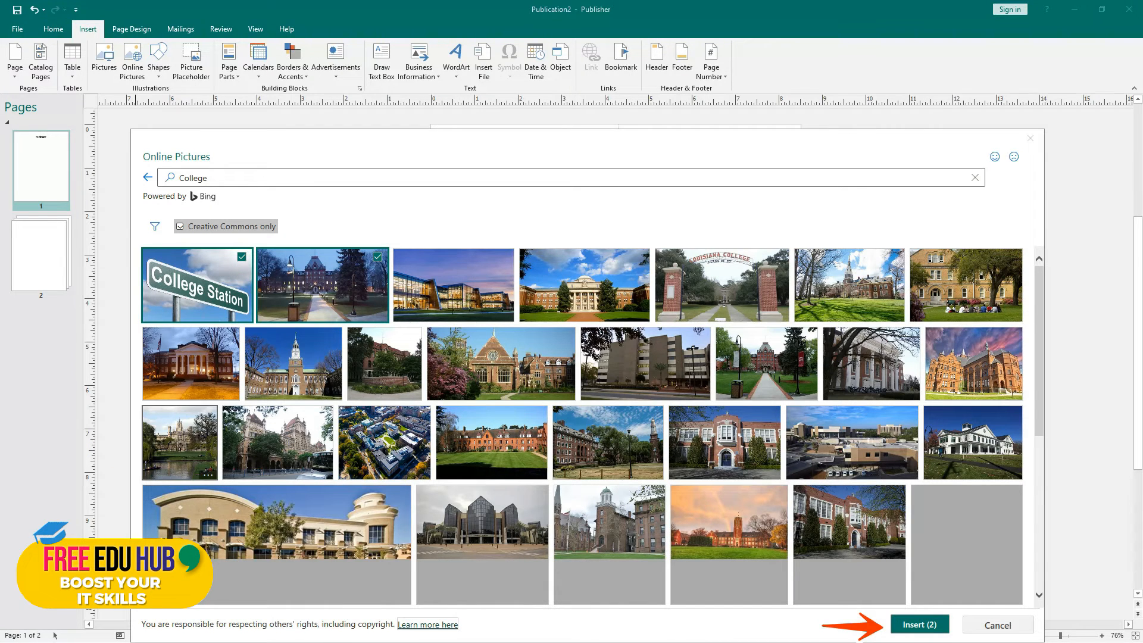
click(918, 621)
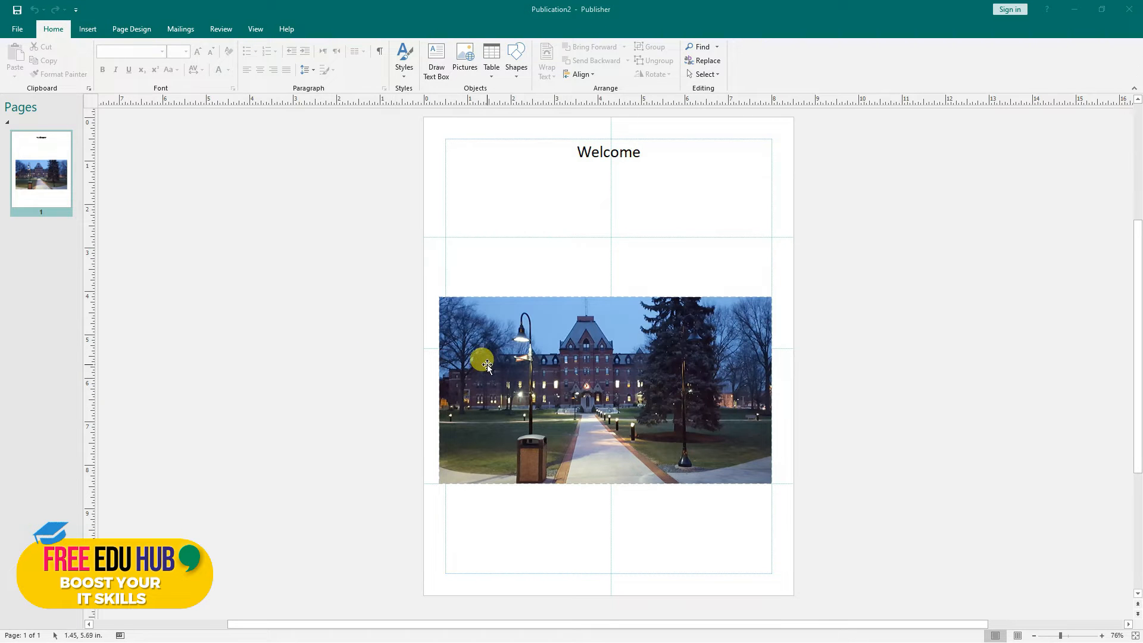
- Select the campus building picture on the page and display its picture formatting tools
click(515, 366)
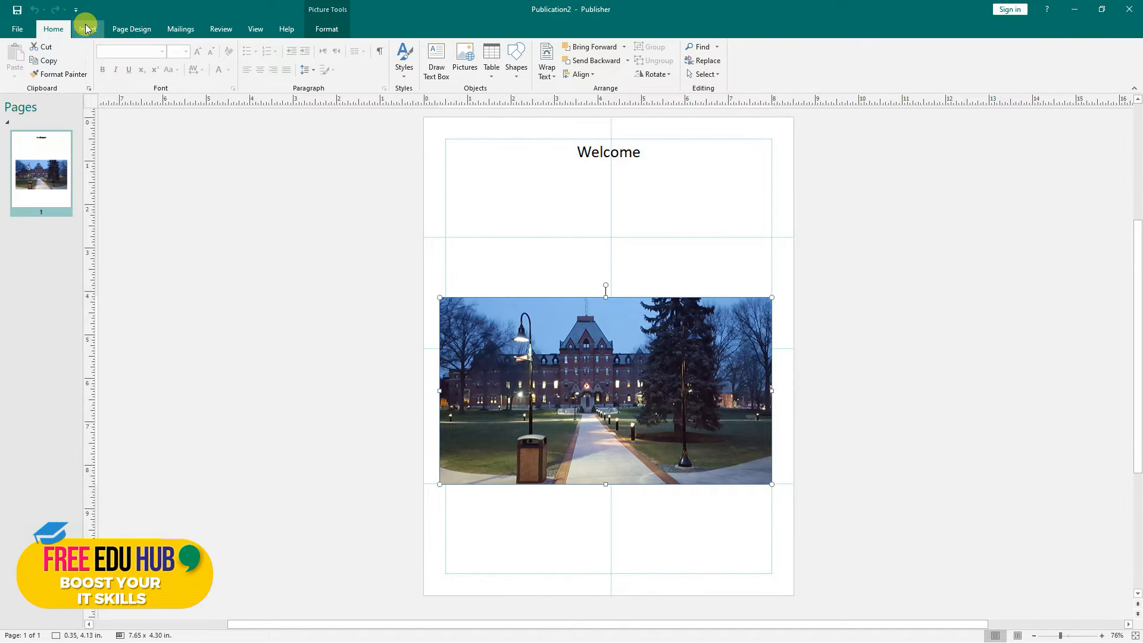
click(88, 29)
click(618, 419)
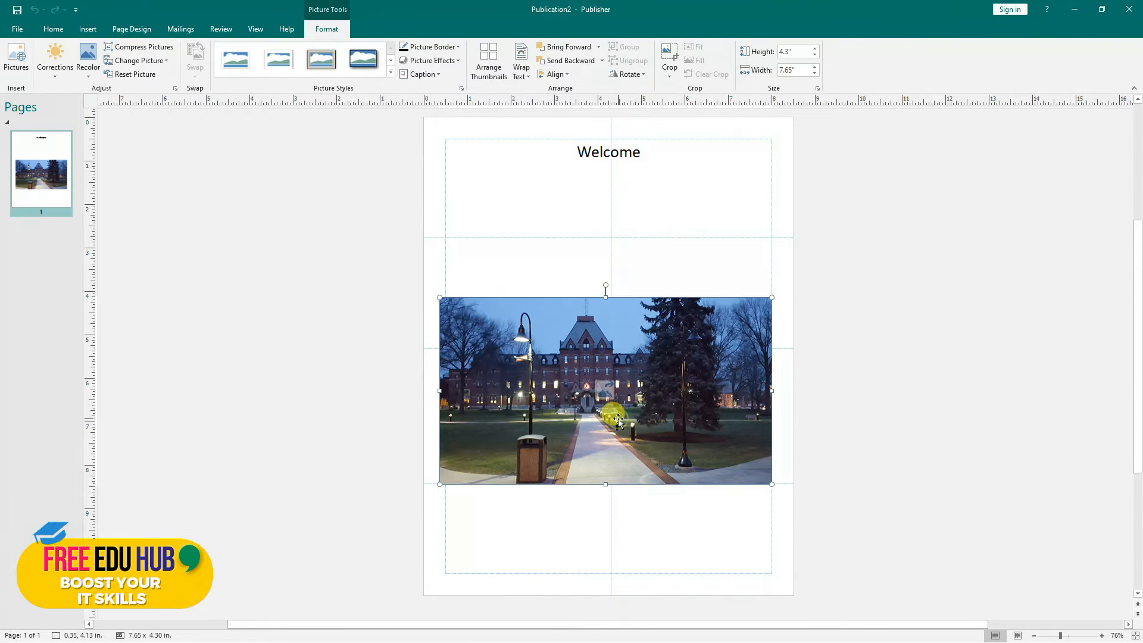
right_click(618, 419)
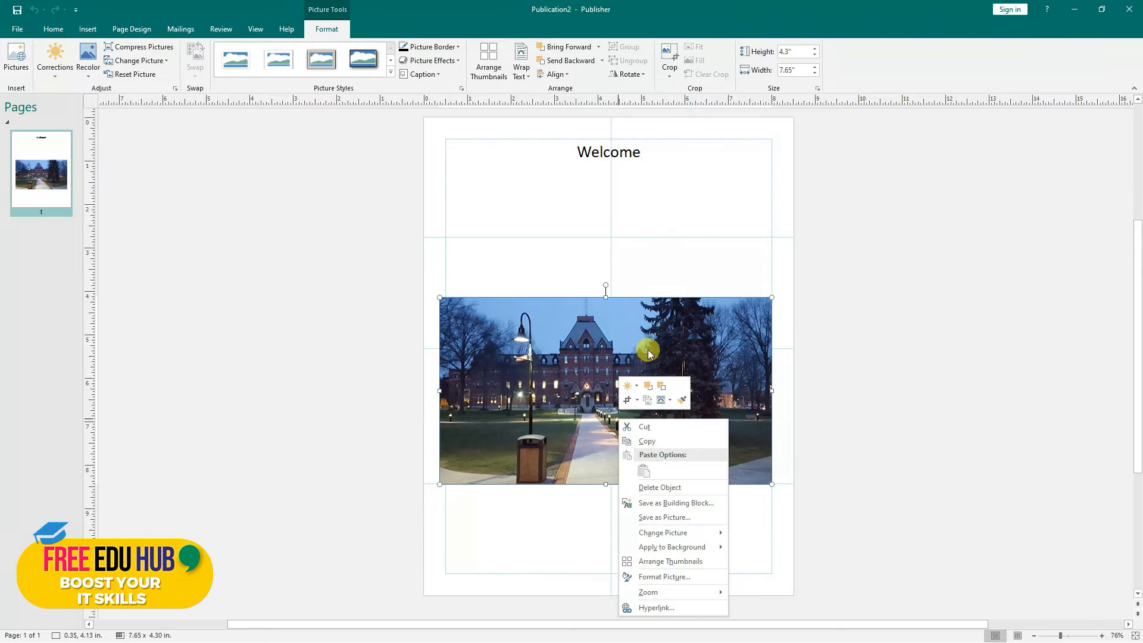
click(510, 374)
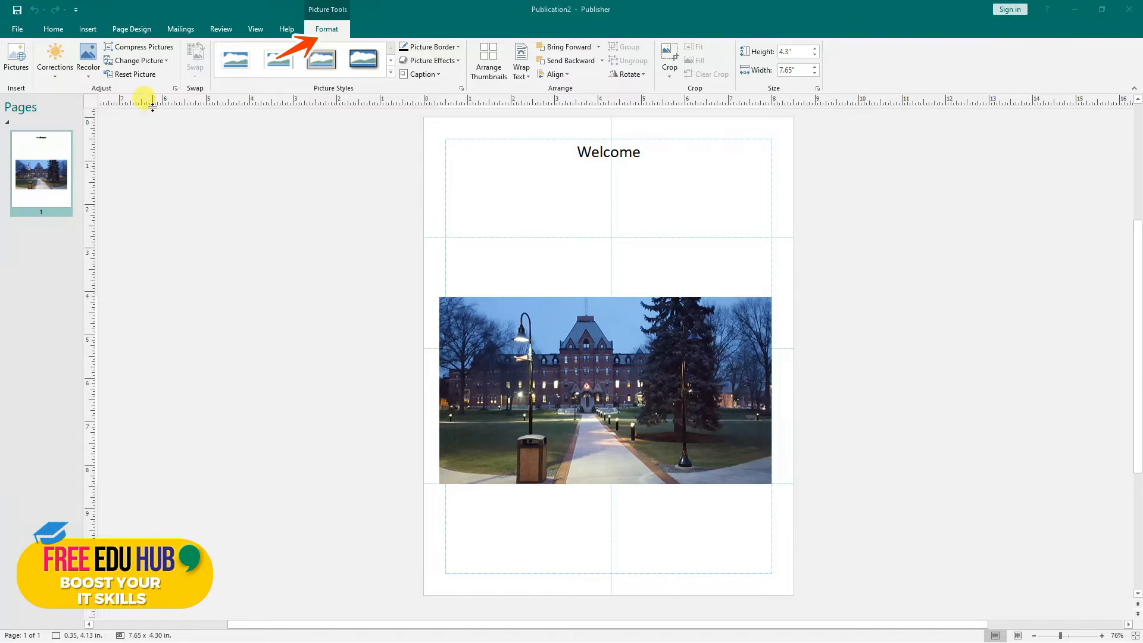
- Try three brightness and contrast corrections on the campus building picture, ending with a very bright one, and recolor it light blue
click(608, 390)
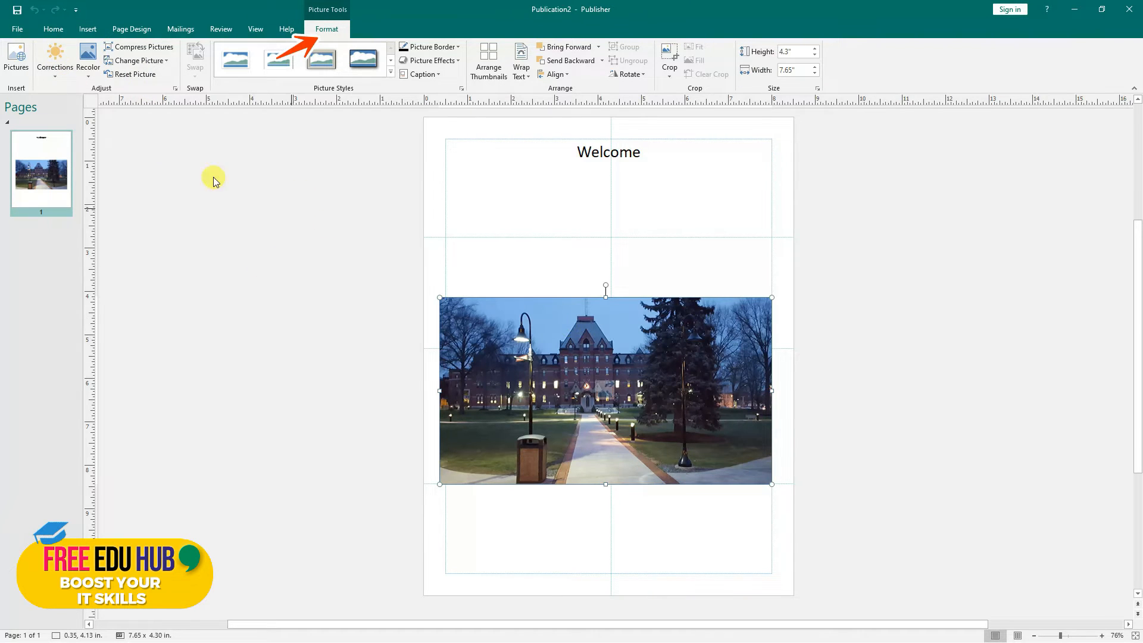
click(59, 65)
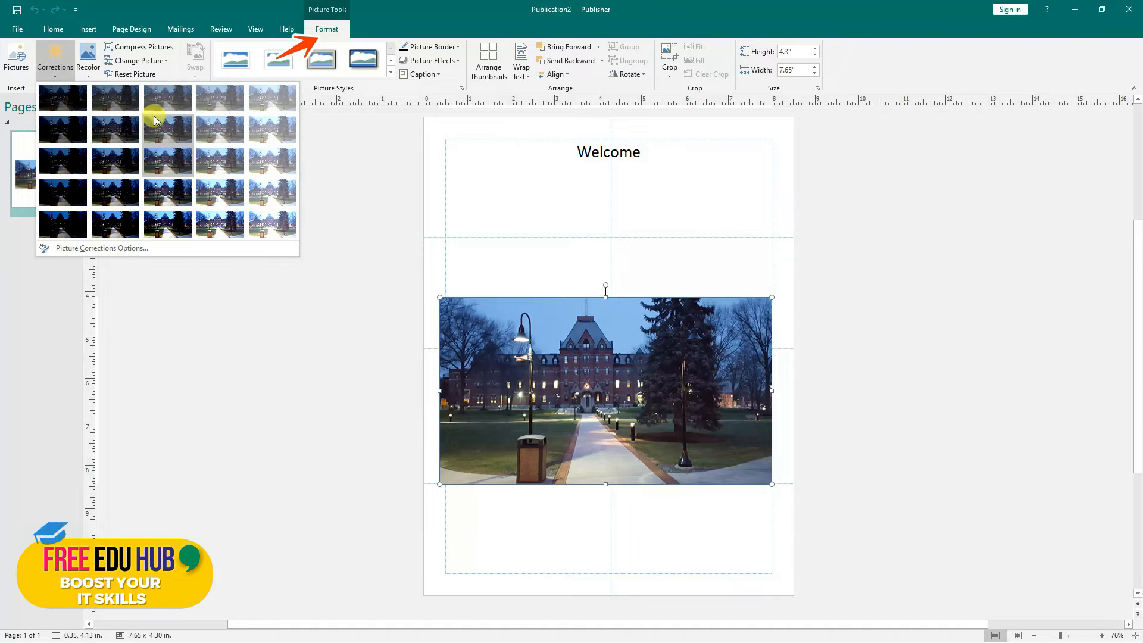
click(181, 102)
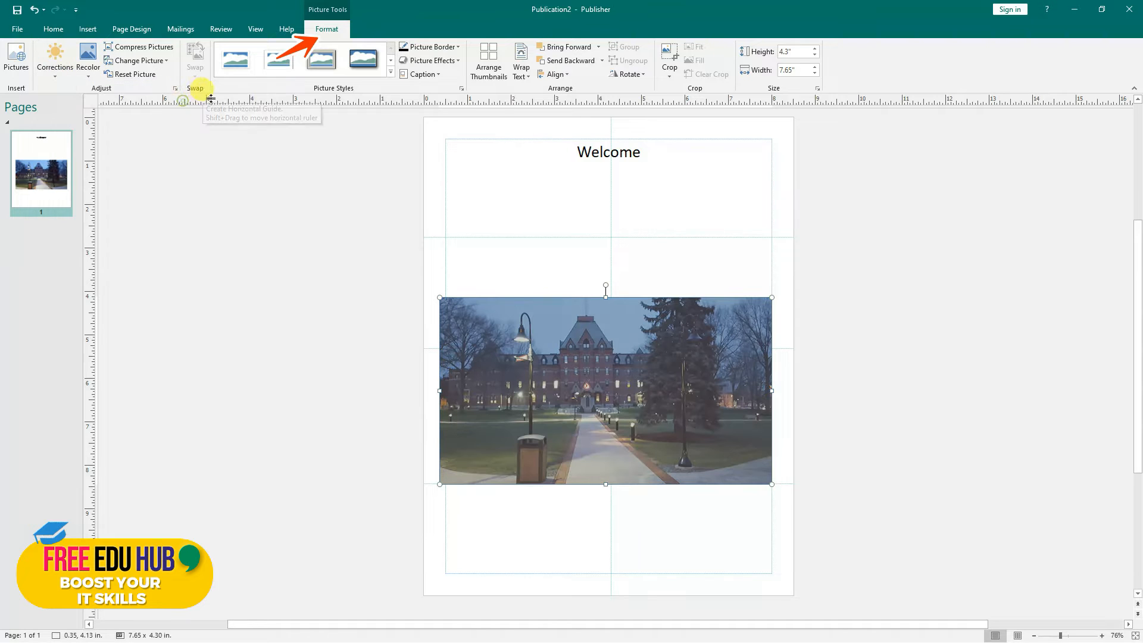
click(55, 59)
click(116, 97)
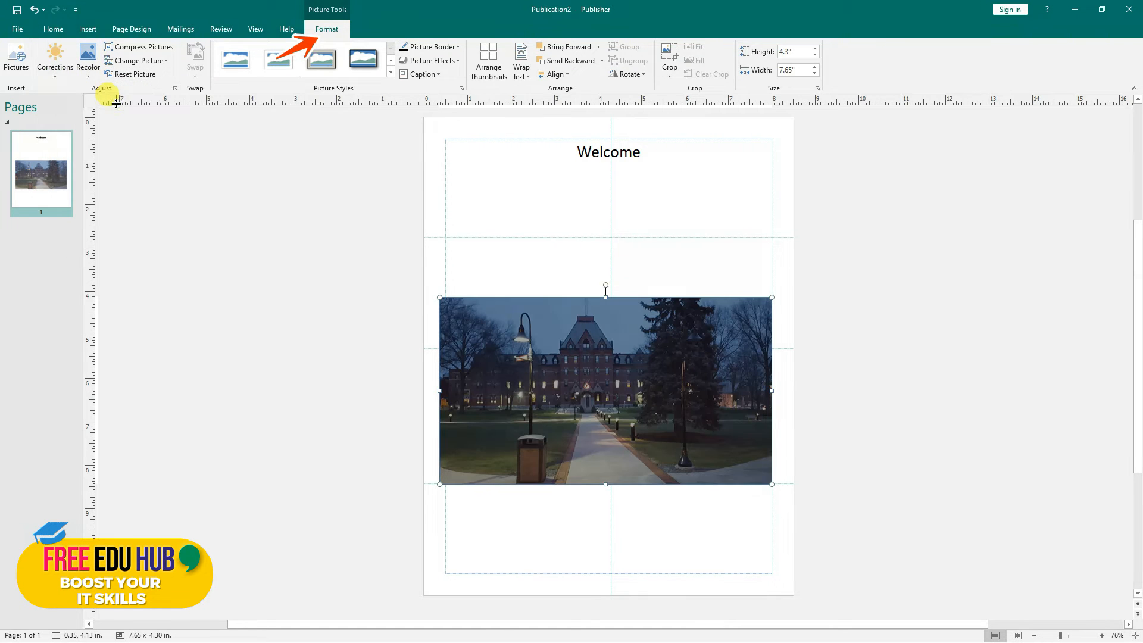
click(54, 59)
click(273, 129)
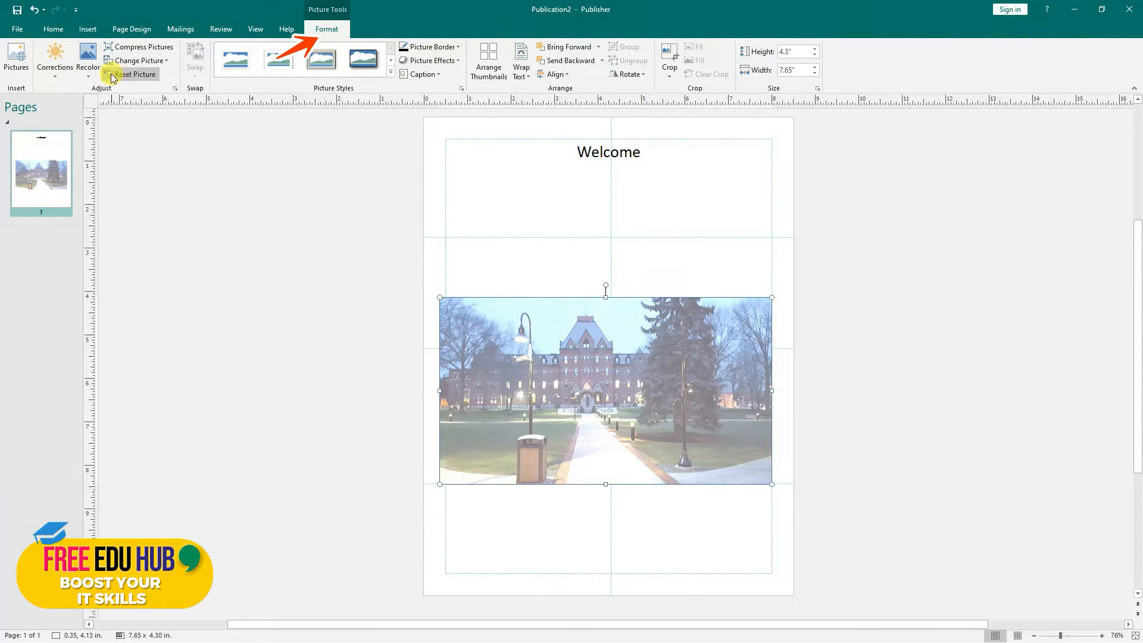
click(88, 79)
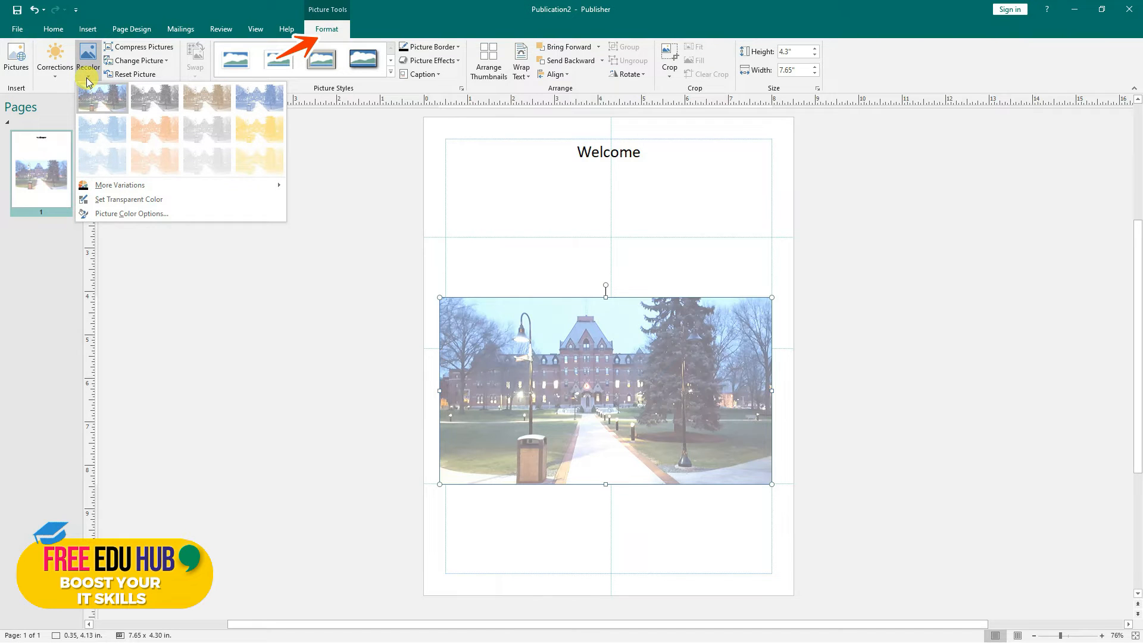
click(102, 127)
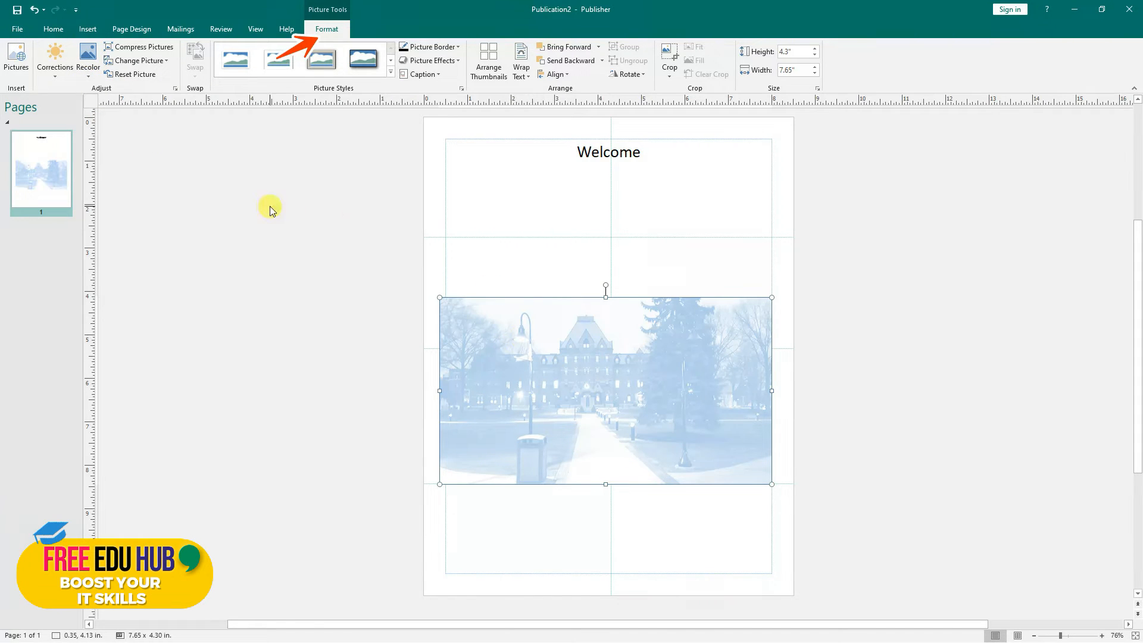
- Look at the Compress Pictures options and the sources for changing the picture, closing both without applying anything
click(144, 46)
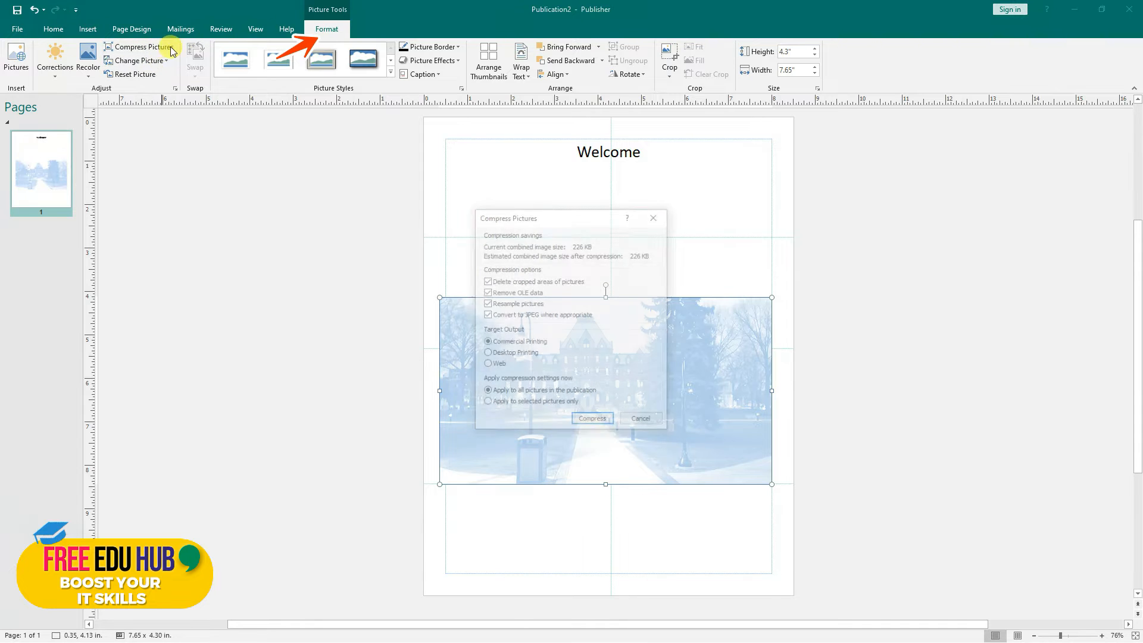
click(636, 419)
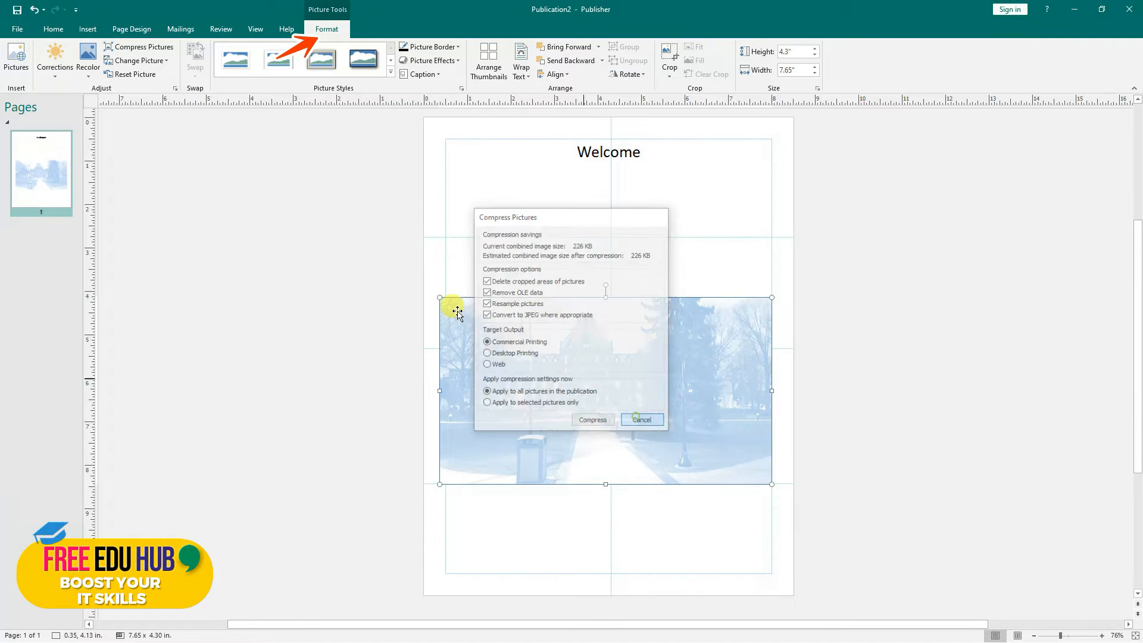
click(140, 62)
click(143, 75)
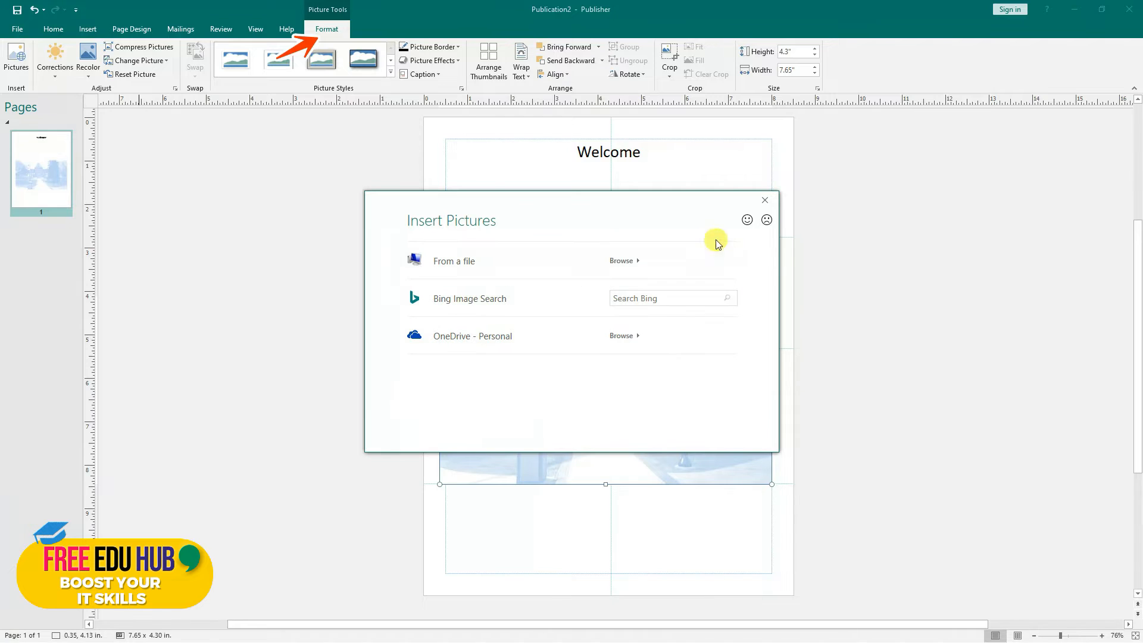
click(766, 205)
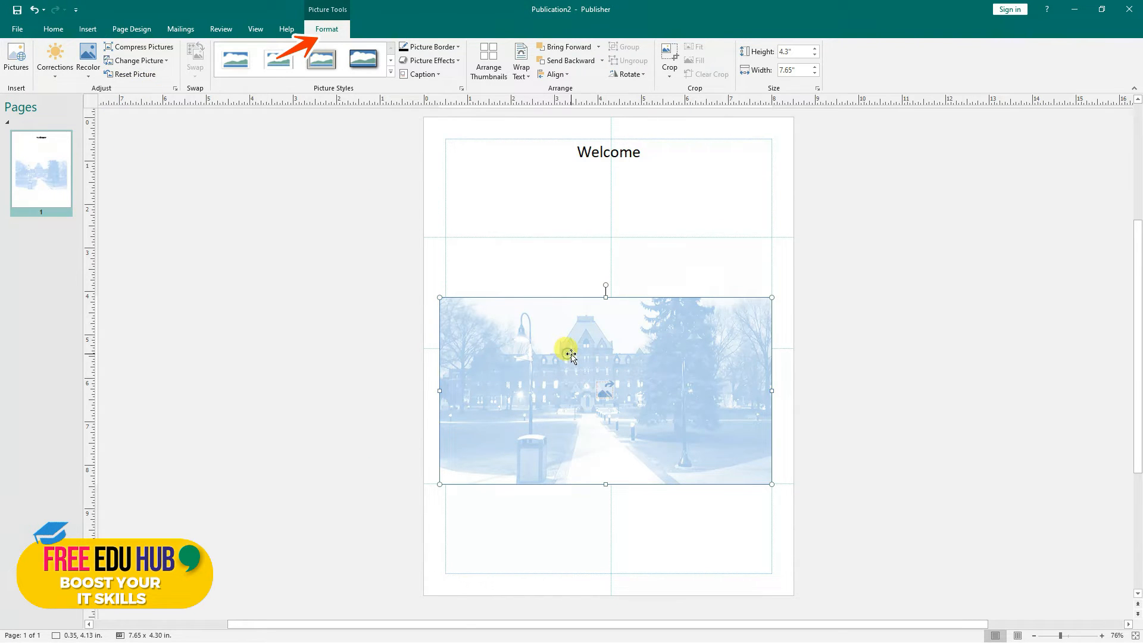
- Reset the campus building picture and its size, shrink it to about 4.84 x 2.72 inches and place it mid-page
click(131, 76)
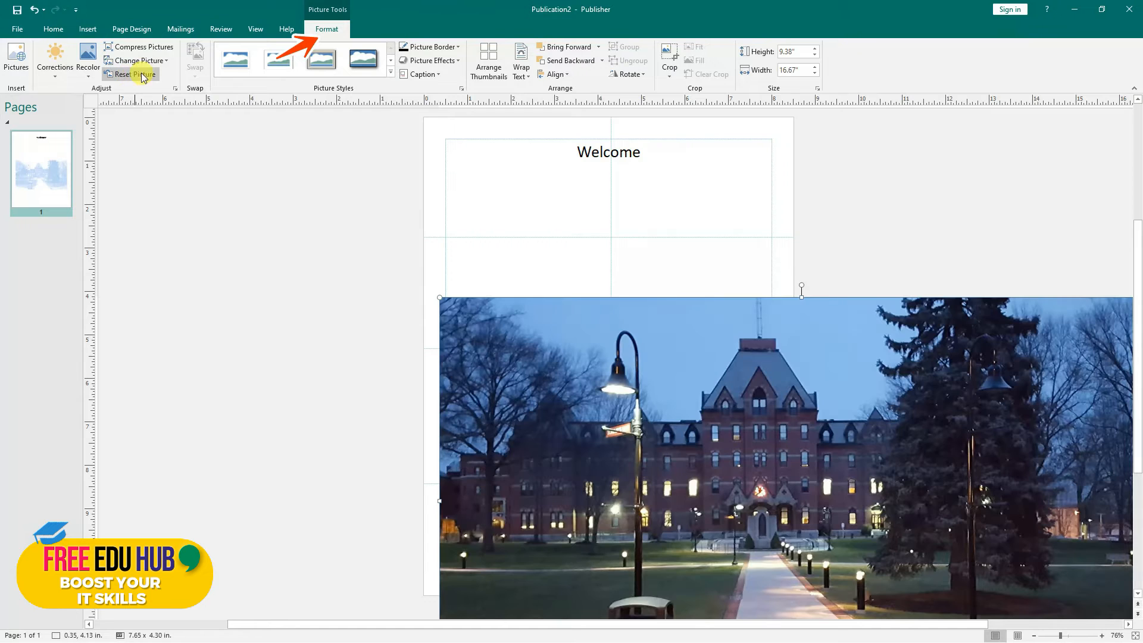
drag(725, 392, 437, 366)
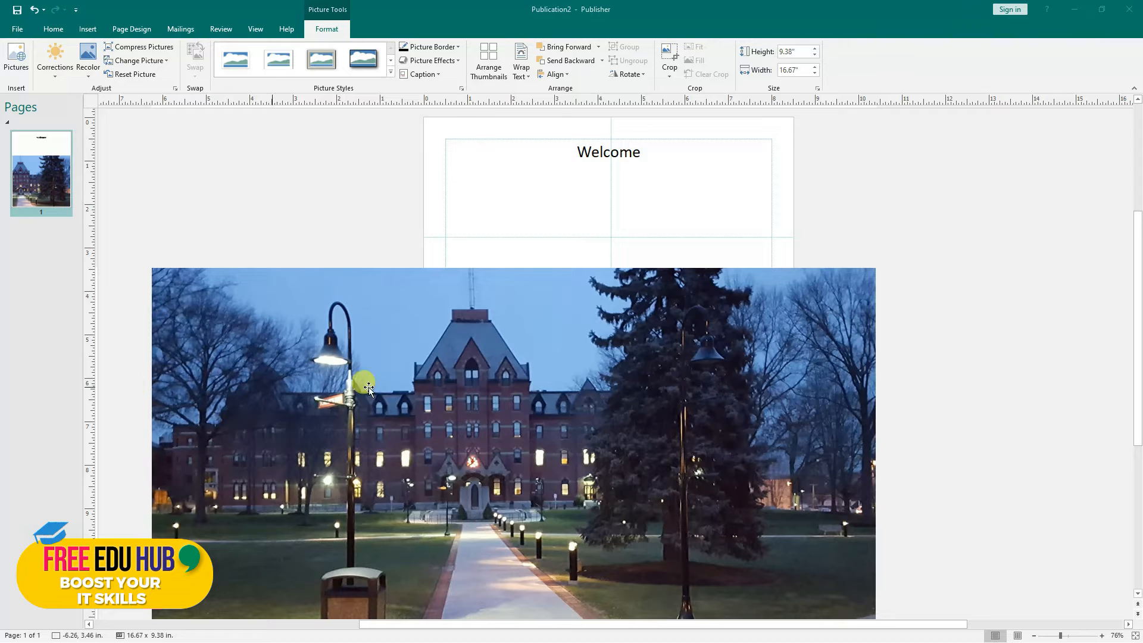
click(866, 280)
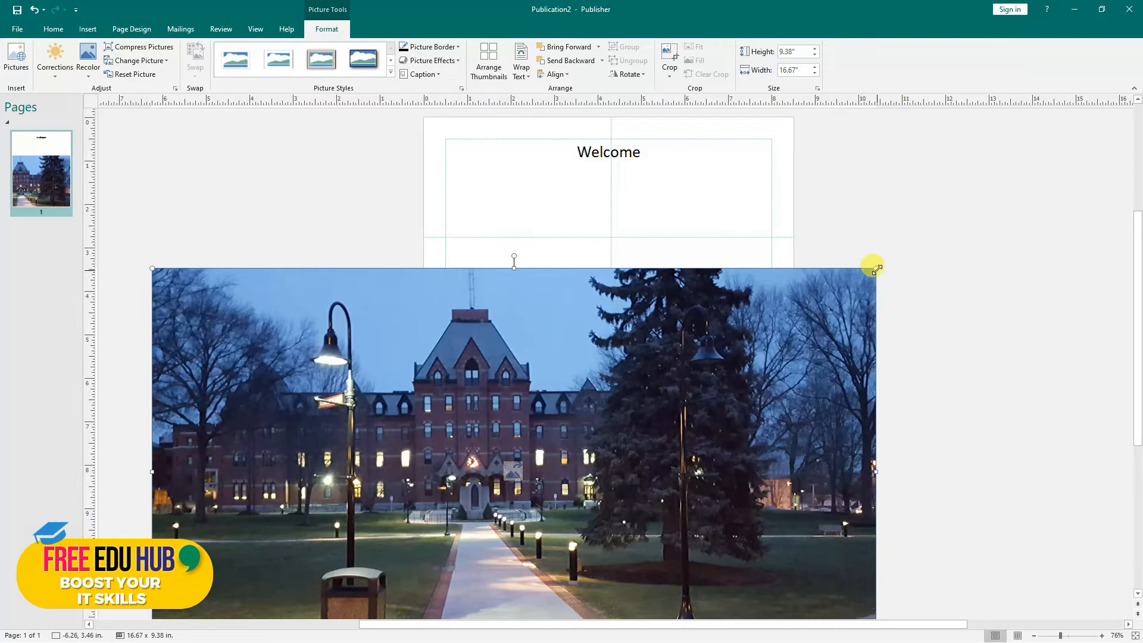
drag(539, 399, 660, 359)
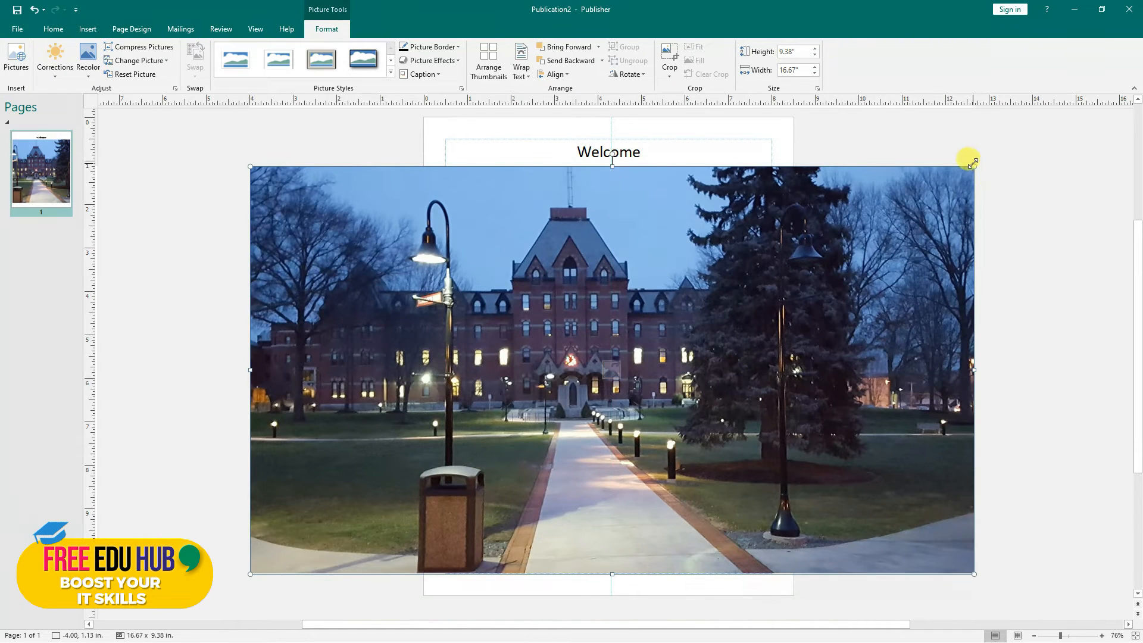
drag(974, 162, 460, 455)
drag(377, 491, 656, 294)
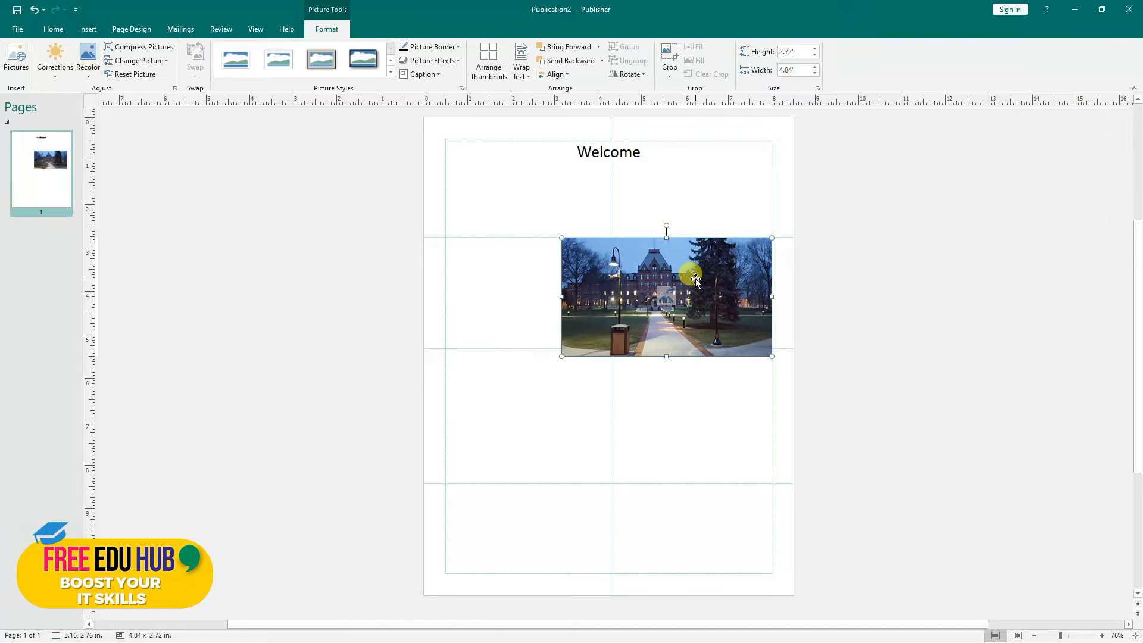
drag(707, 290, 646, 350)
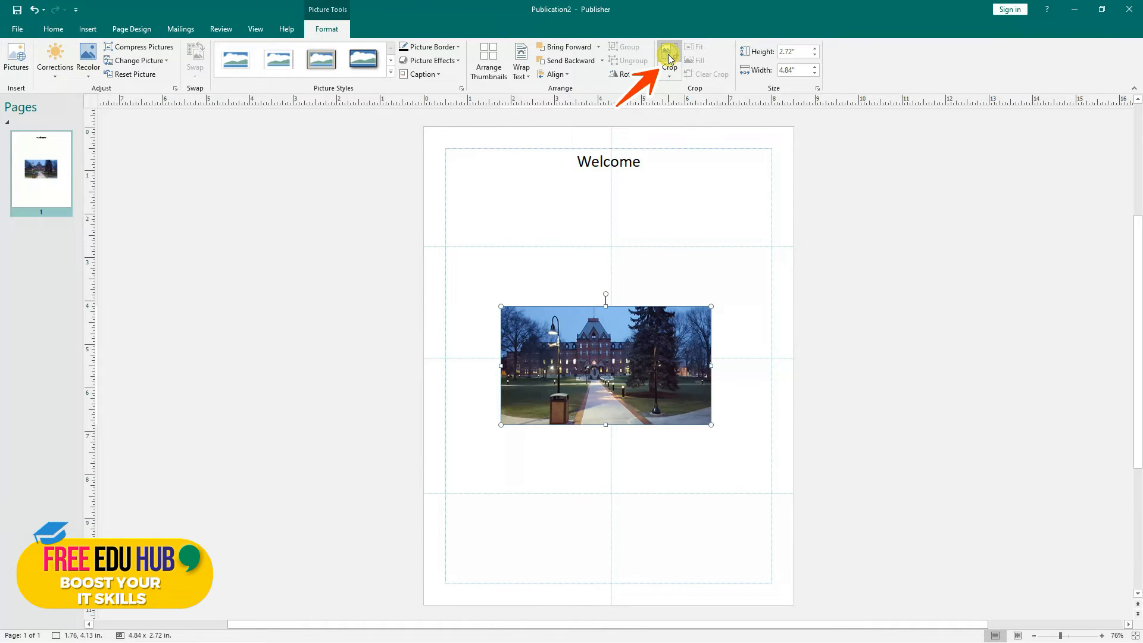
- Crop both sides of the campus building picture to a width of about 3.23 inches, and remove the picture from the page
click(669, 57)
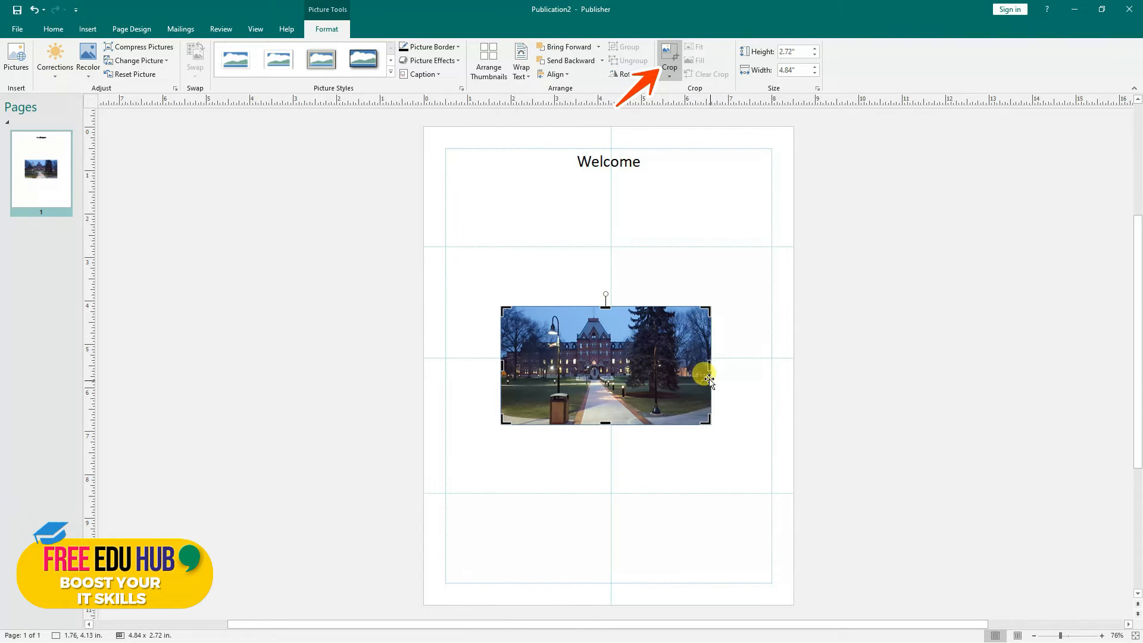
drag(709, 367, 673, 367)
drag(502, 365, 534, 366)
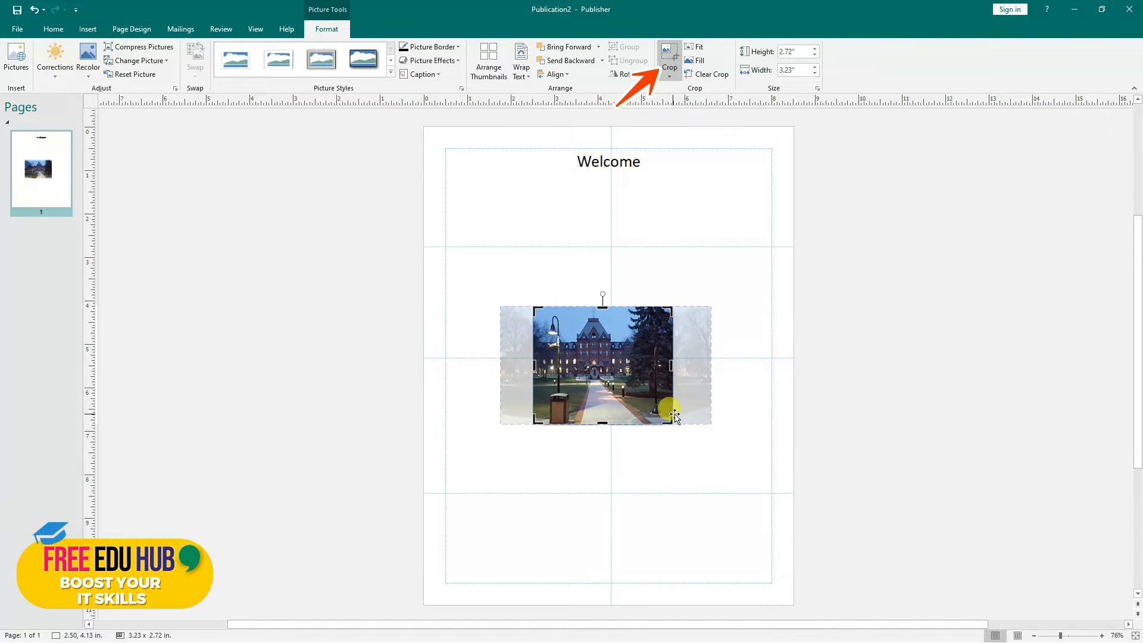
click(748, 378)
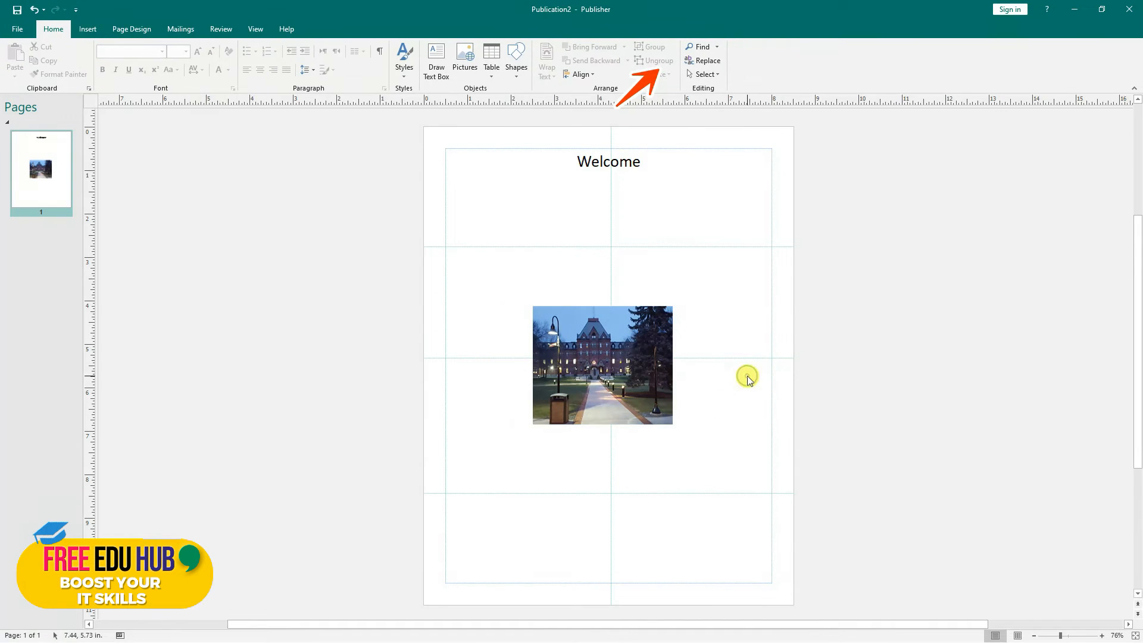
click(616, 367)
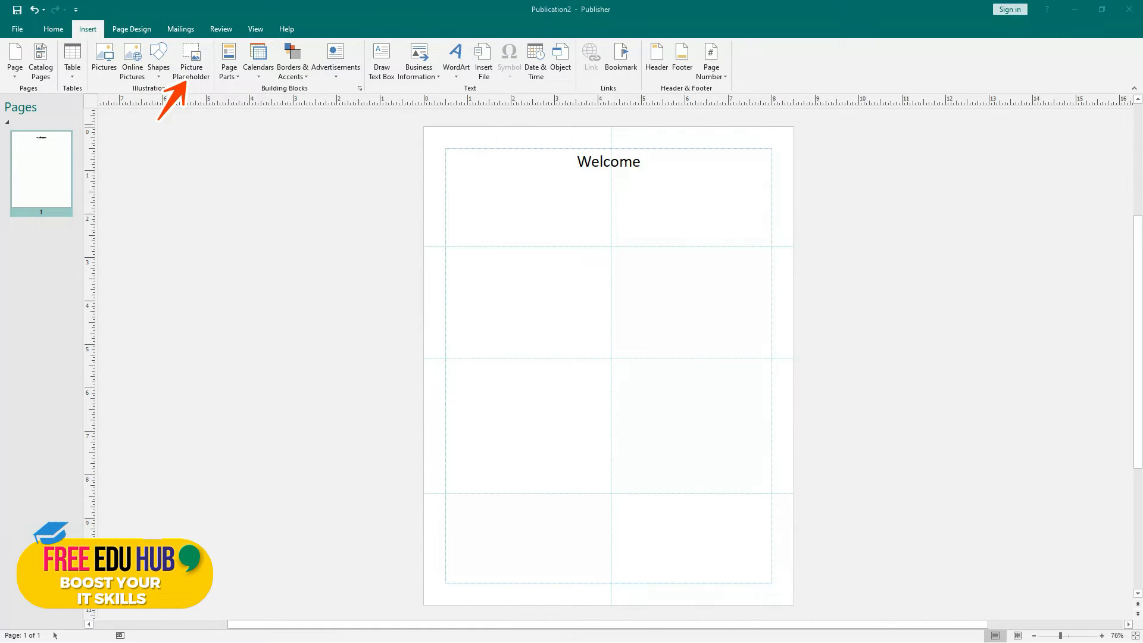
- Try out a picture placeholder: insert it, move it toward the page's upper-left area, view its picture sources and delete it
click(196, 63)
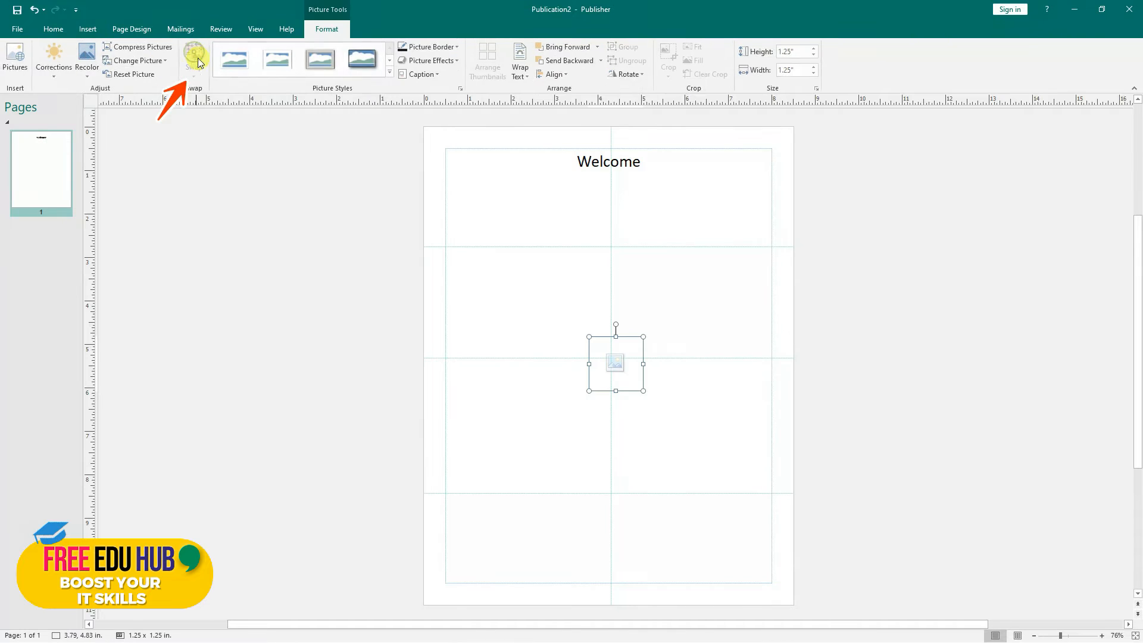
drag(597, 390, 509, 323)
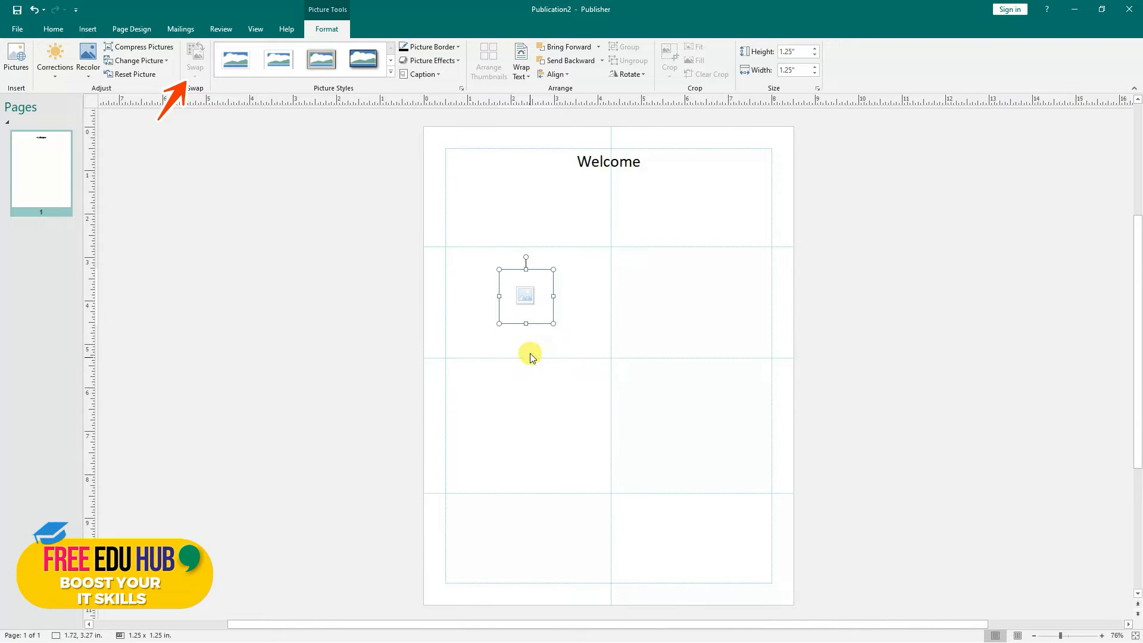
click(523, 295)
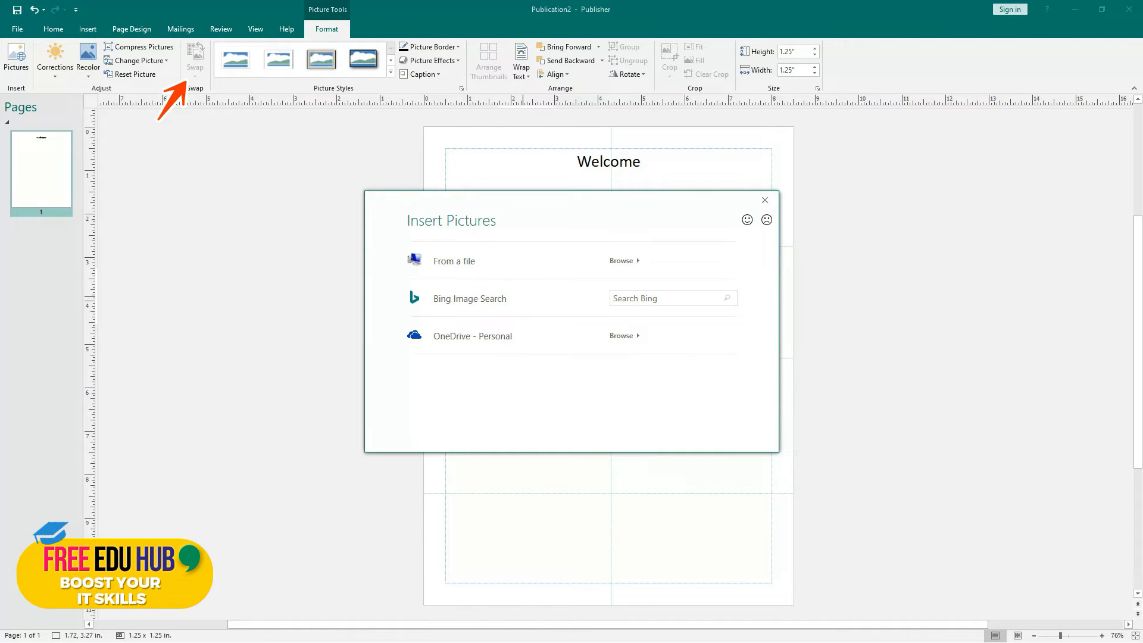
click(764, 203)
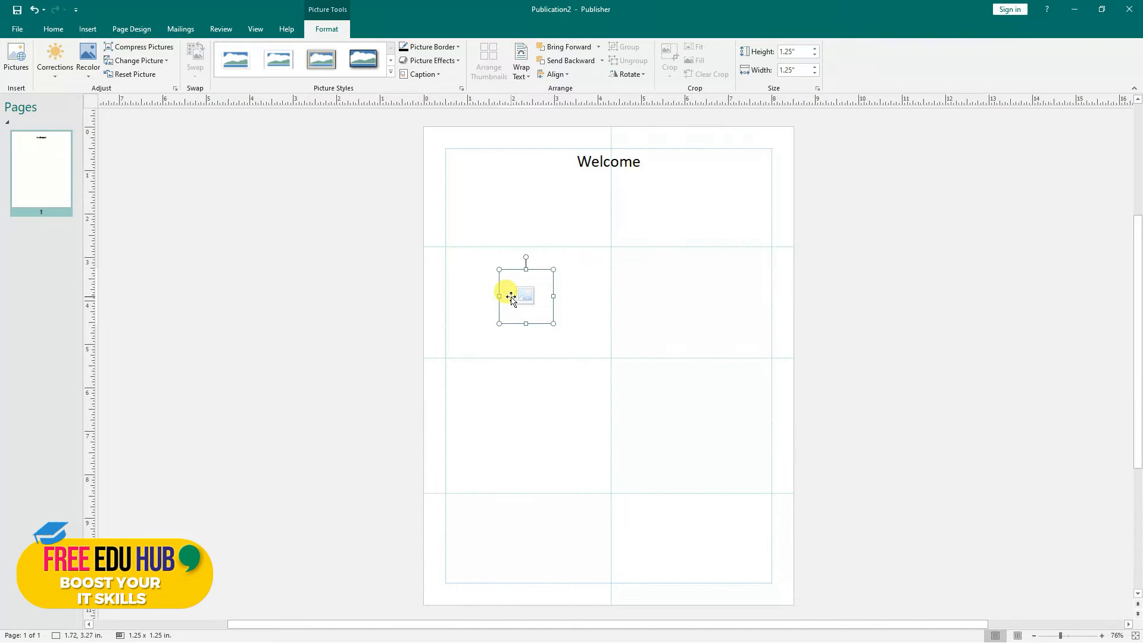
key(Delete)
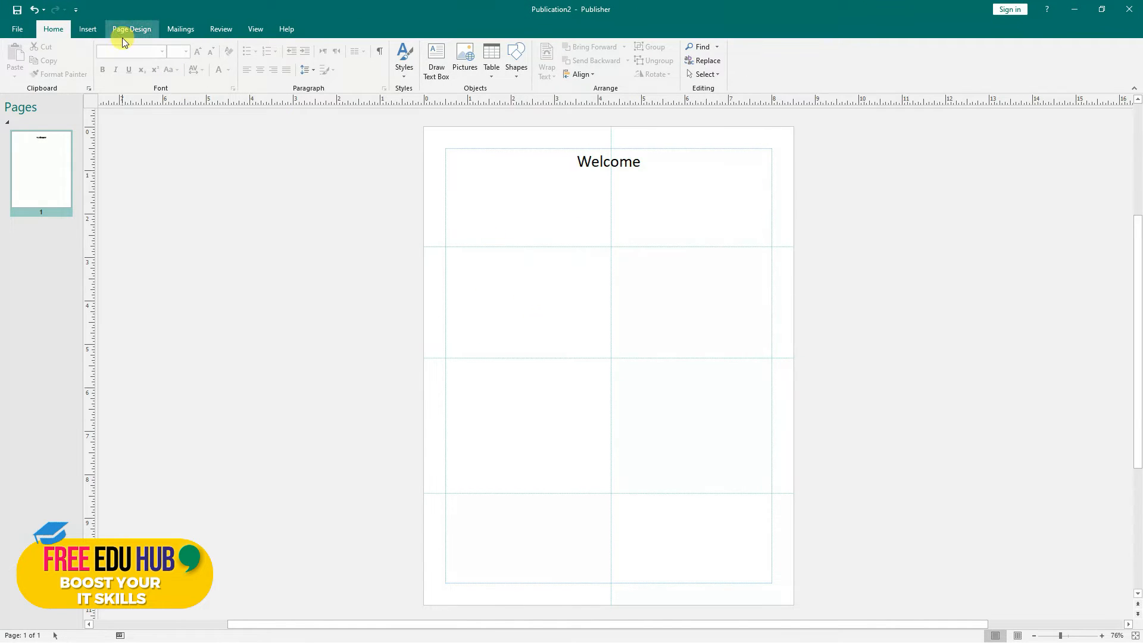
- Insert the recently used four-picture page part with title text, and enlarge it to about 7.34 inches wide below the "Welcome" heading
click(91, 36)
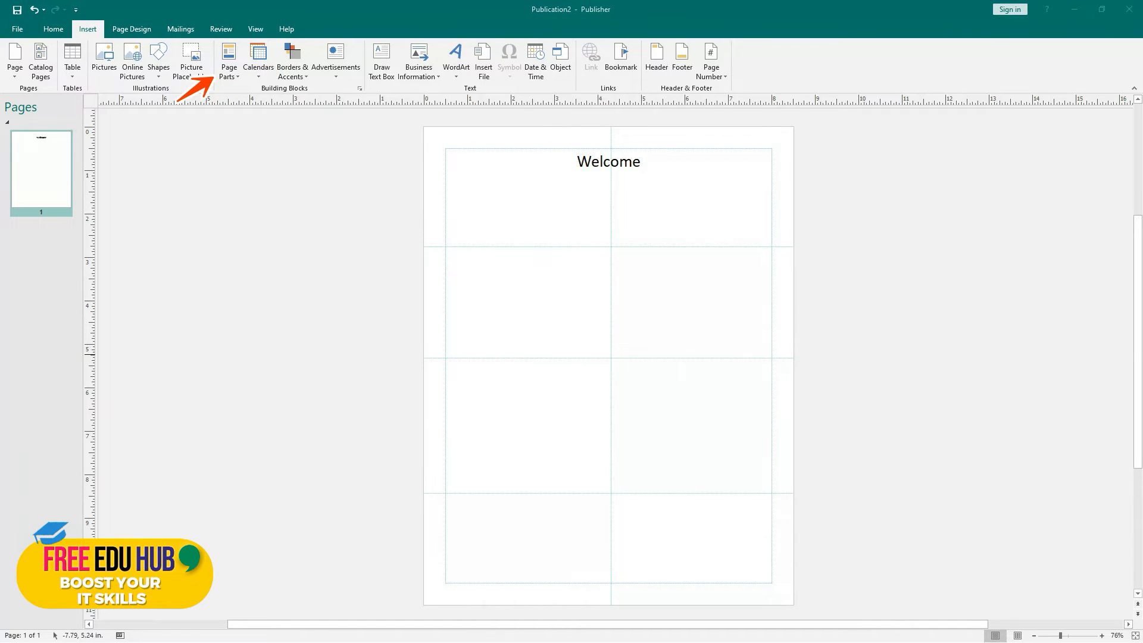
click(230, 72)
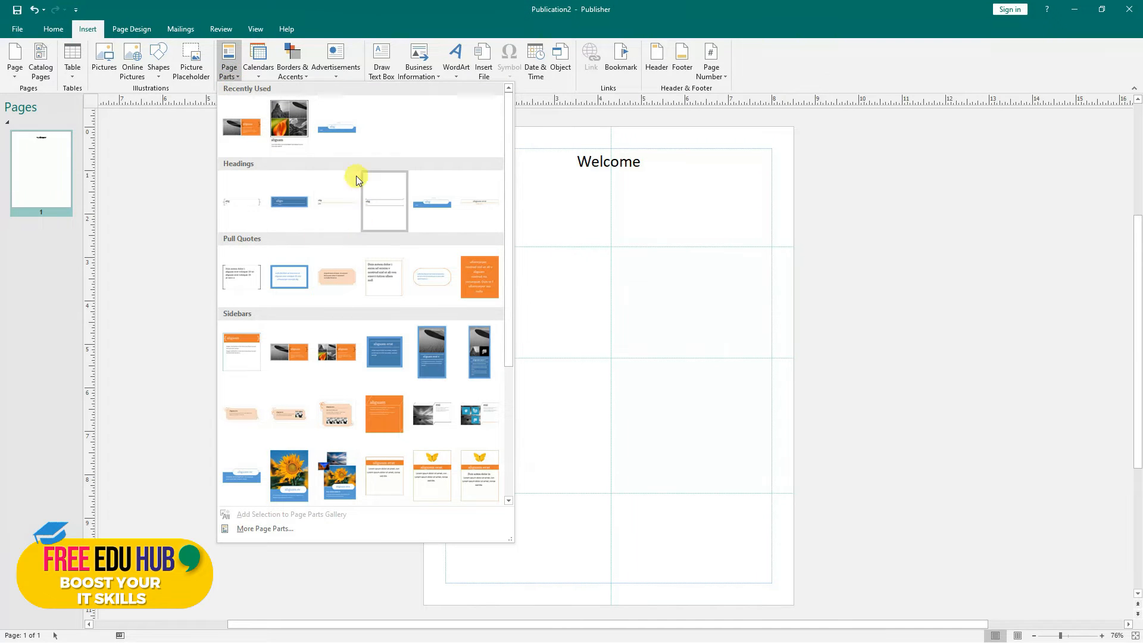
click(288, 122)
drag(616, 377, 702, 291)
drag(642, 361, 446, 506)
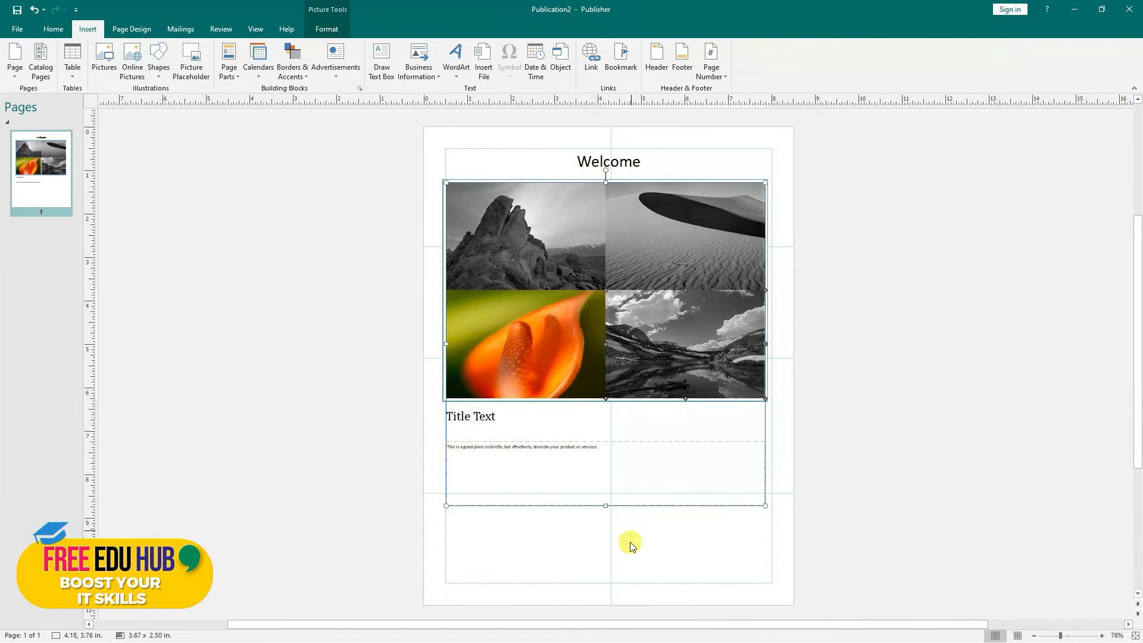
- Delete the "Welcome" text box above the four-picture page part
click(608, 154)
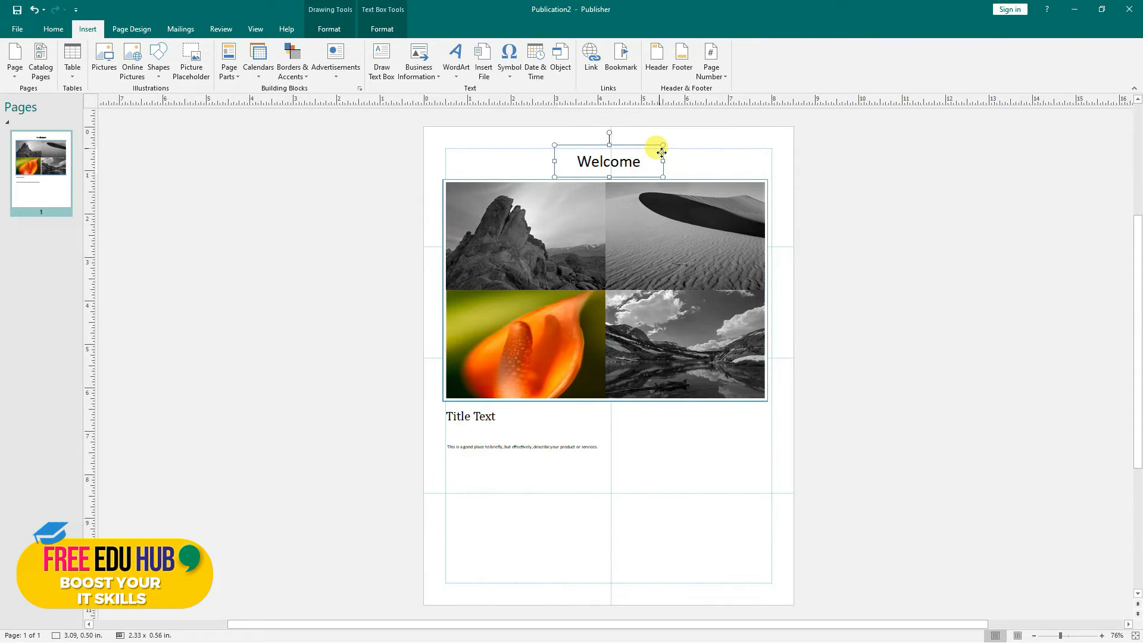
key(Delete)
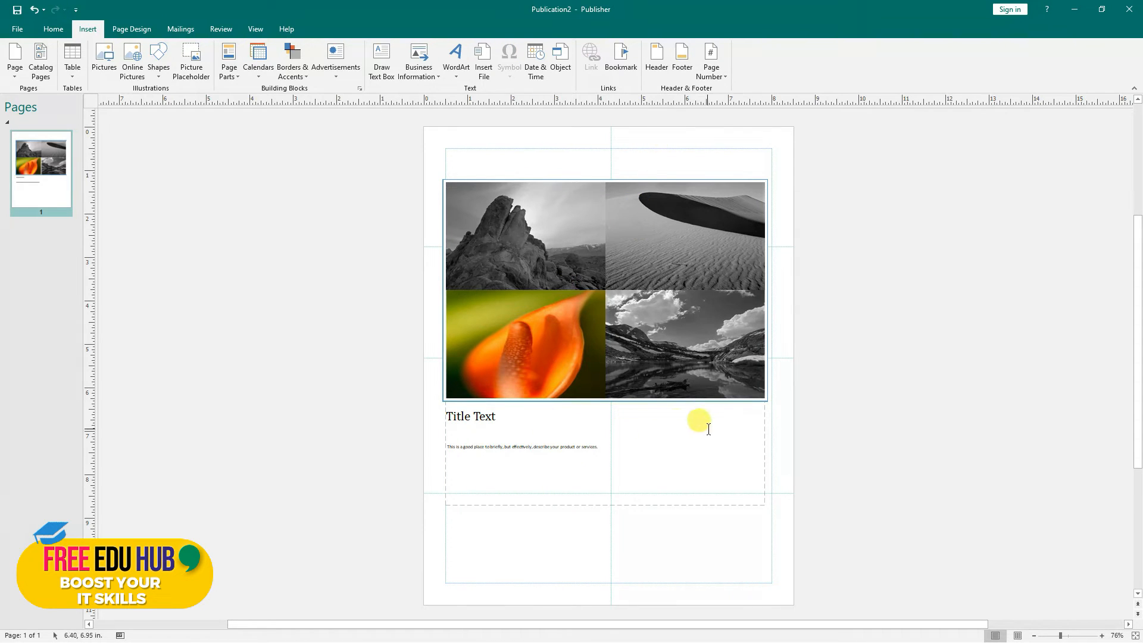
- Replace the page part's "Title Text" placeholder with "Final Report"
click(473, 417)
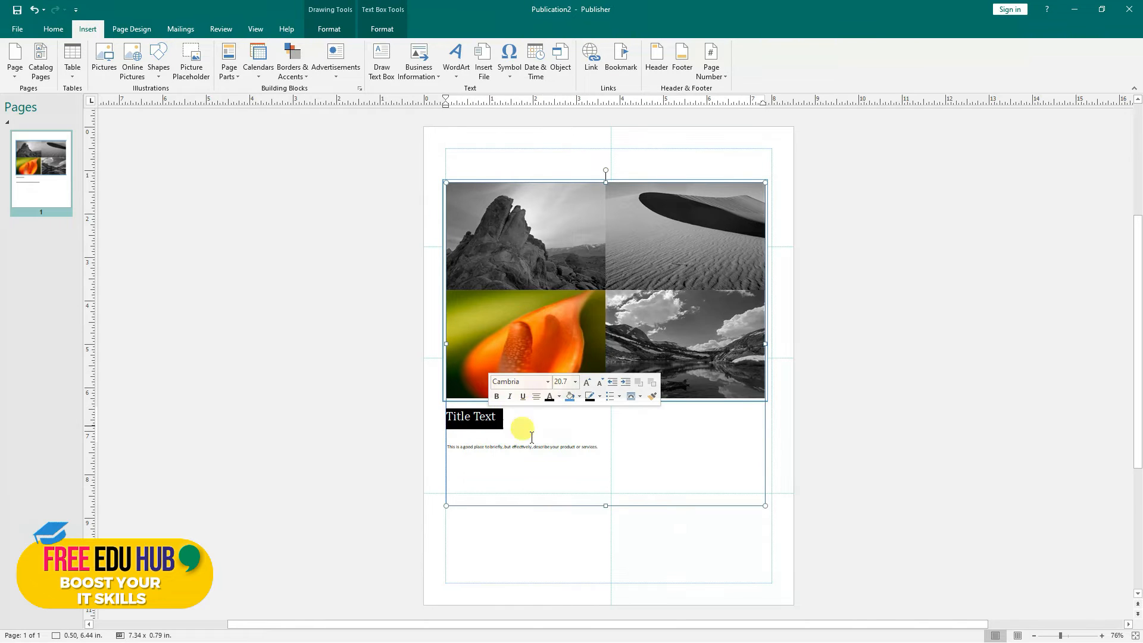
key(Caps_Lock)
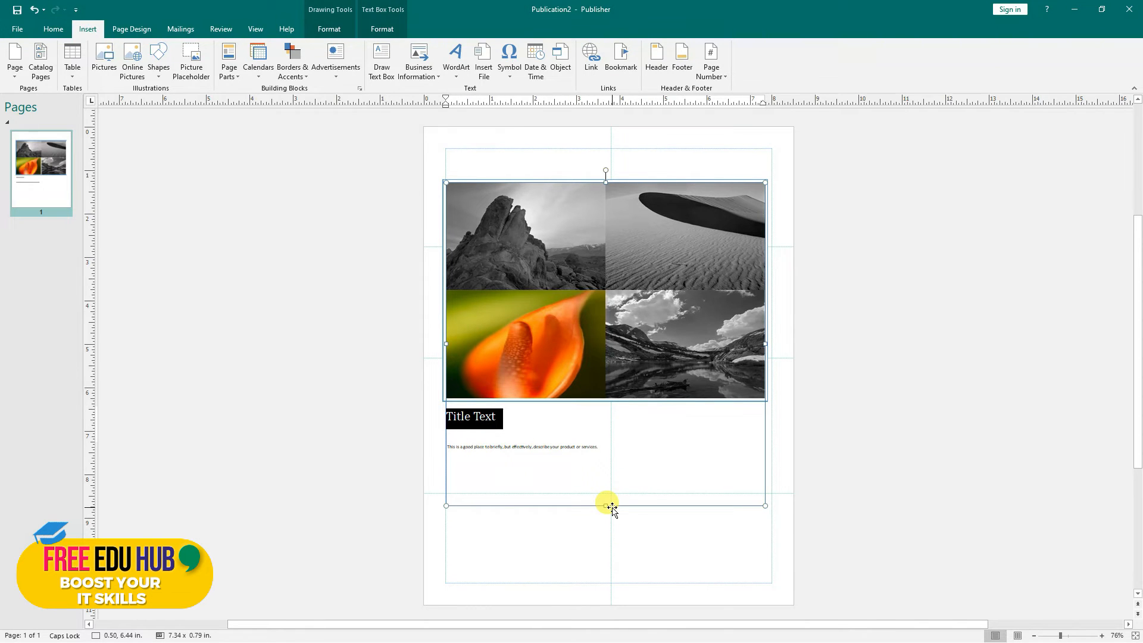
key(Caps_Lock)
text(Final Report)
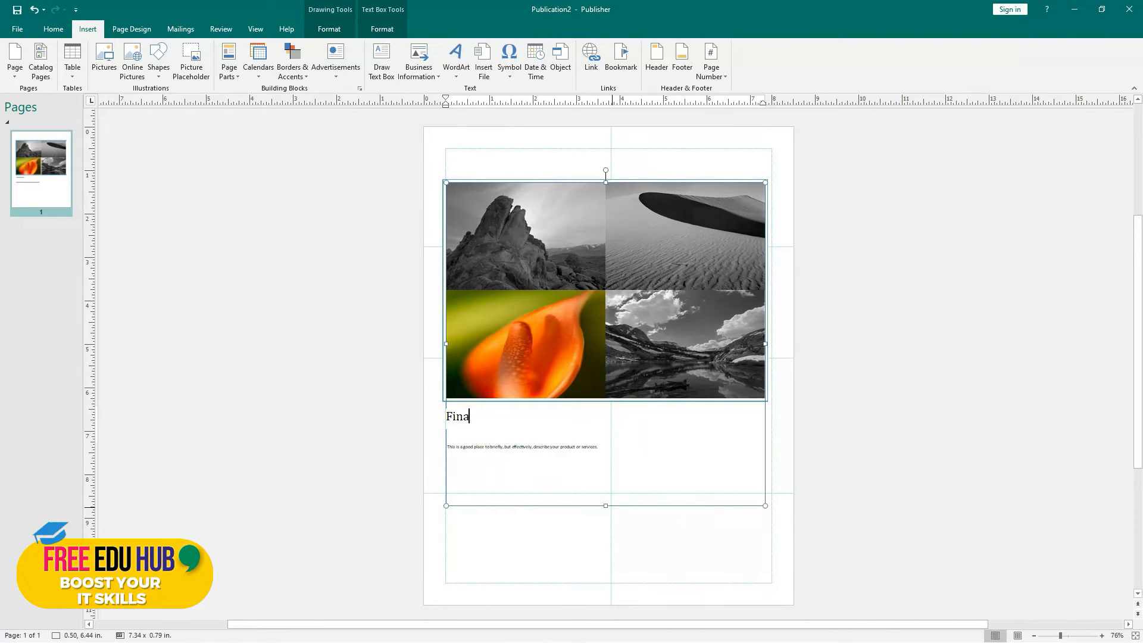
click(619, 524)
- Replace the page part's description placeholder under "Final Report" with "Sample Text"
click(557, 449)
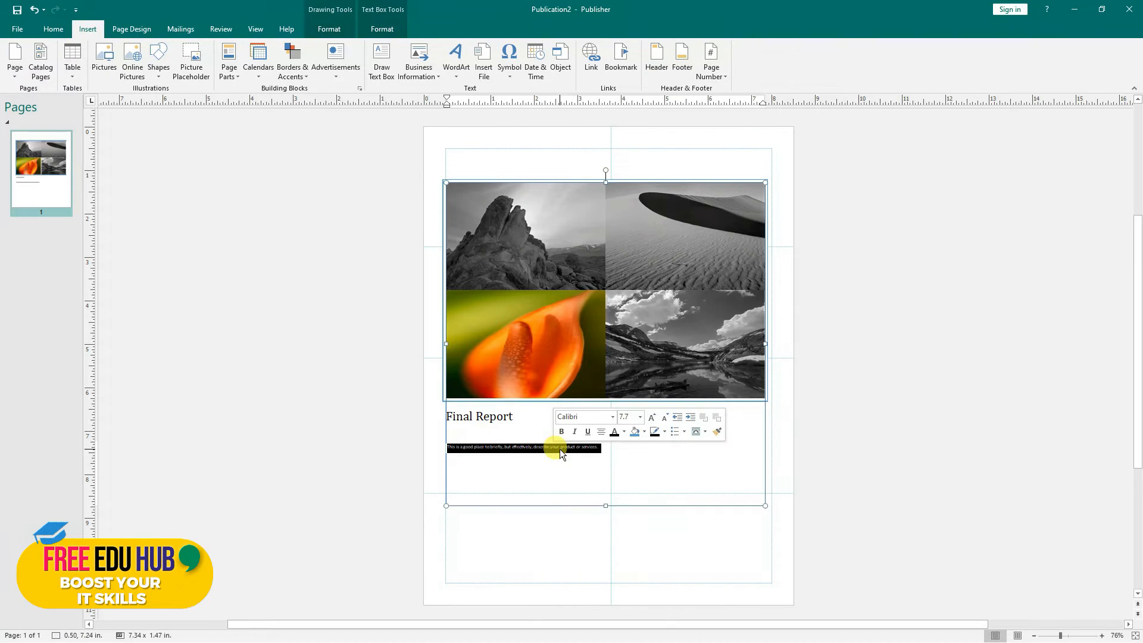
key(Caps_Lock)
text(S)
key(Caps_Lock)
text(ample)
key(Caps_Lock)
text(Text)
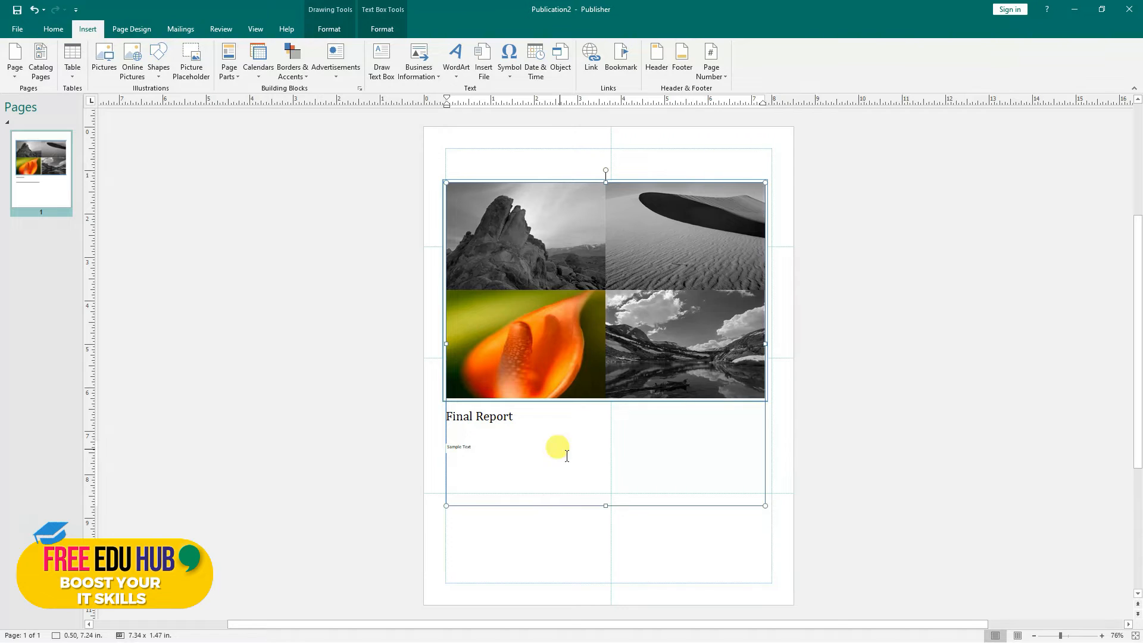
click(531, 463)
click(462, 451)
click(480, 476)
click(475, 573)
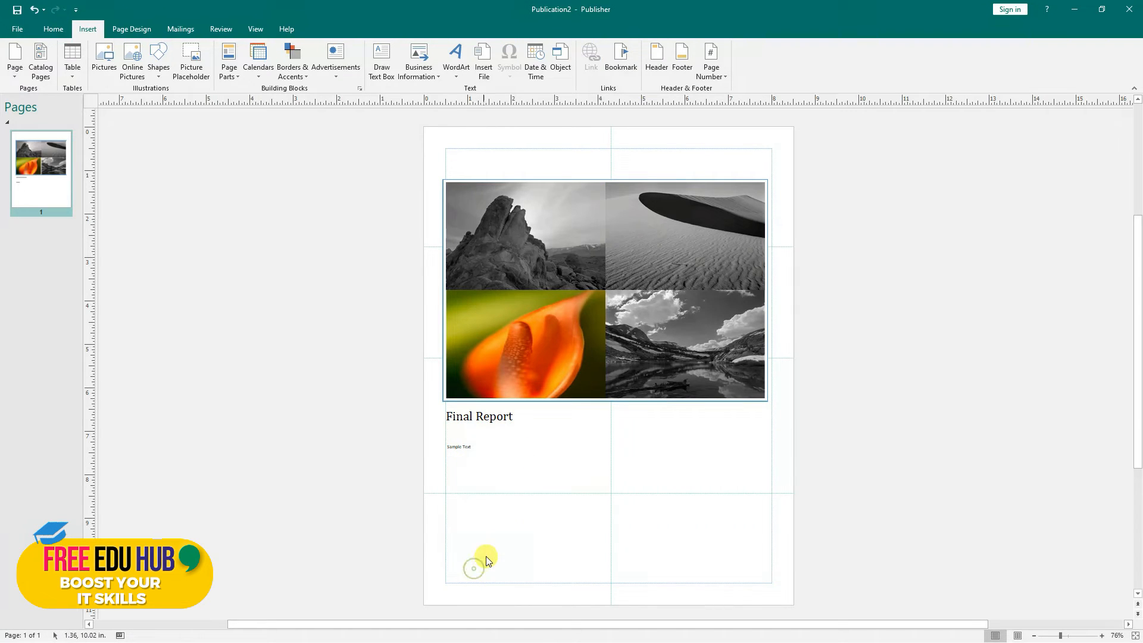
- View the available sources for changing the sand dune picture in the four-picture page part, and close them without choosing one
click(509, 219)
click(664, 238)
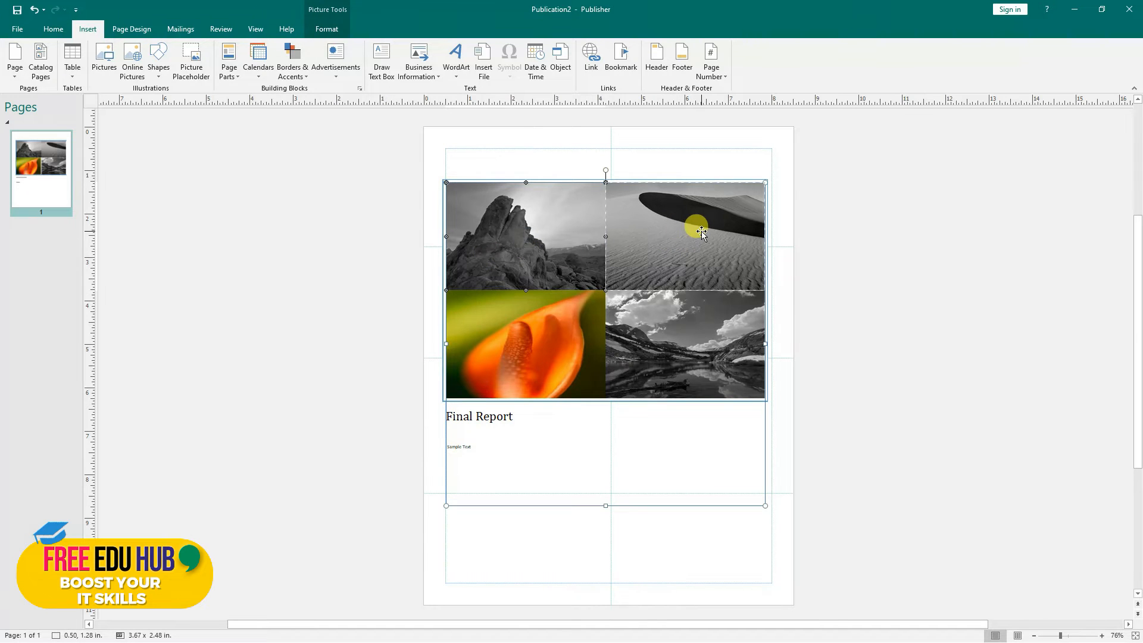
click(682, 238)
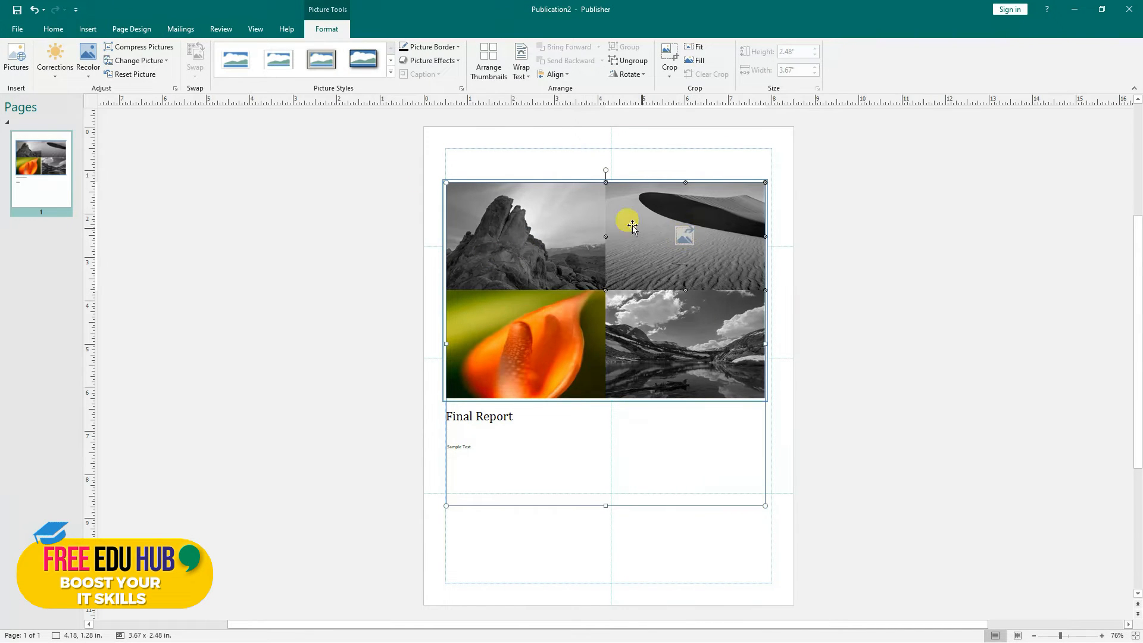
click(150, 63)
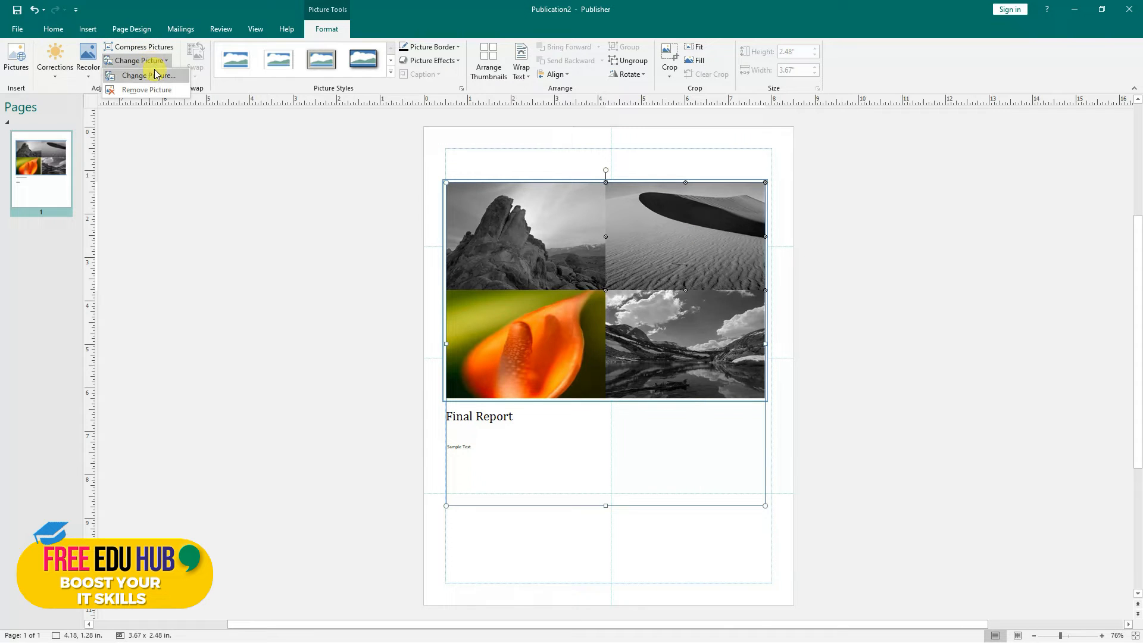
click(155, 74)
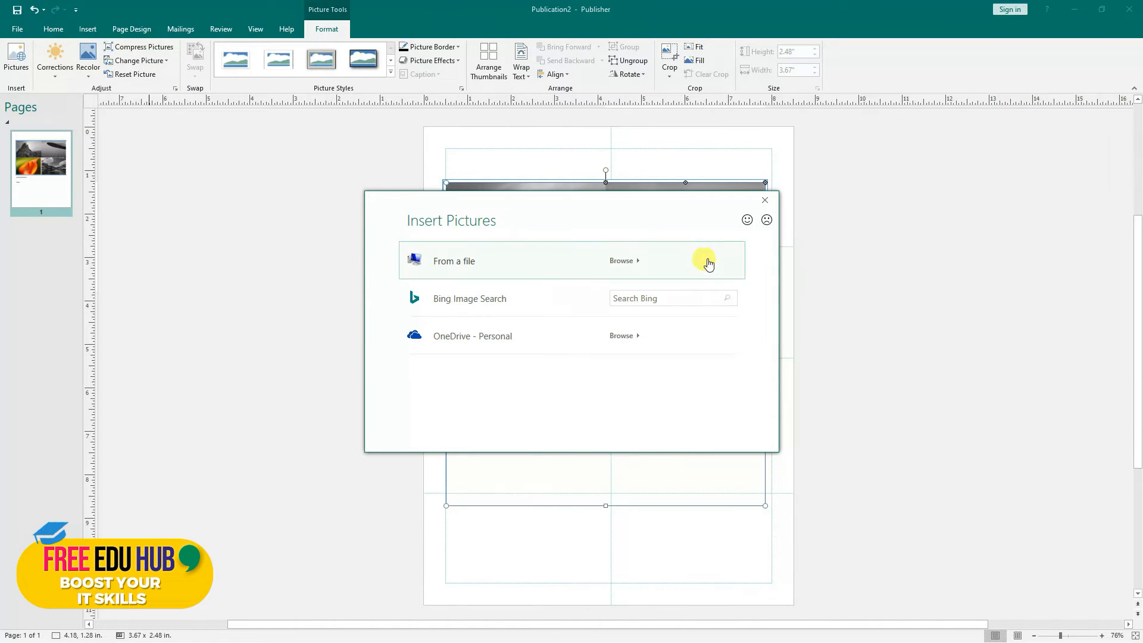
click(764, 202)
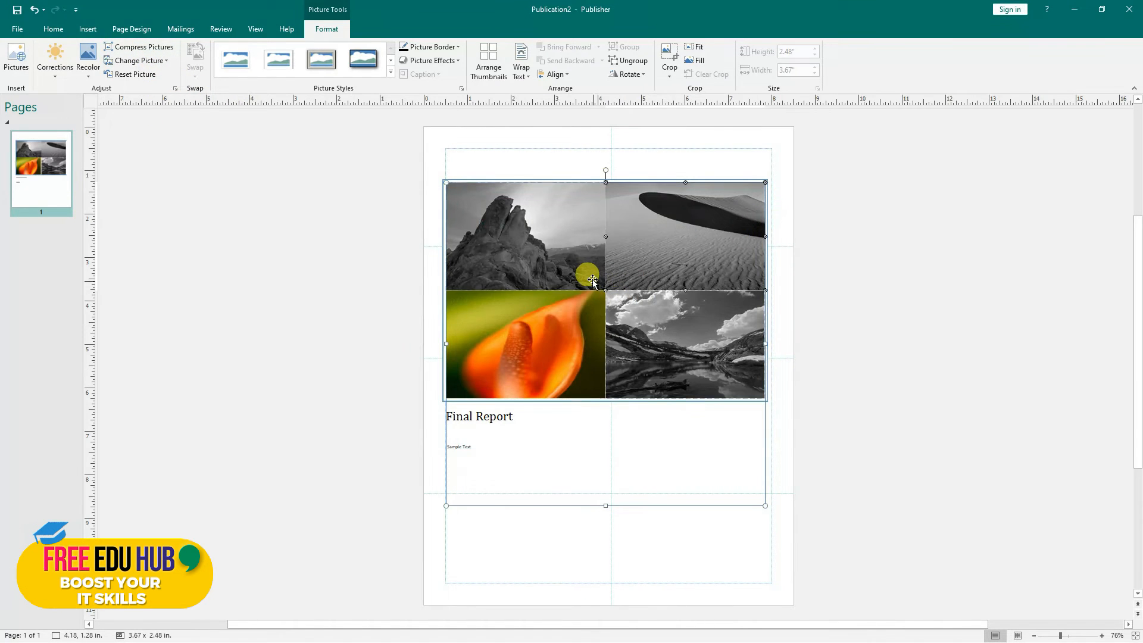
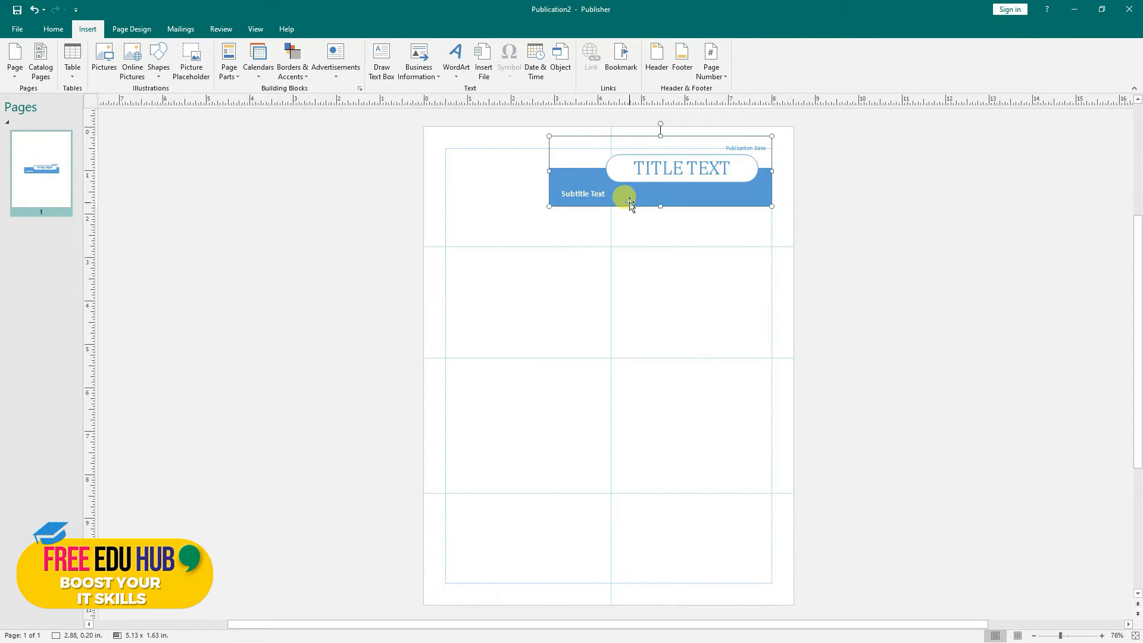
- Replace the blue heading page part with the four-picture orange sidebar, placed just inside the page's top margin
key(Delete)
click(238, 76)
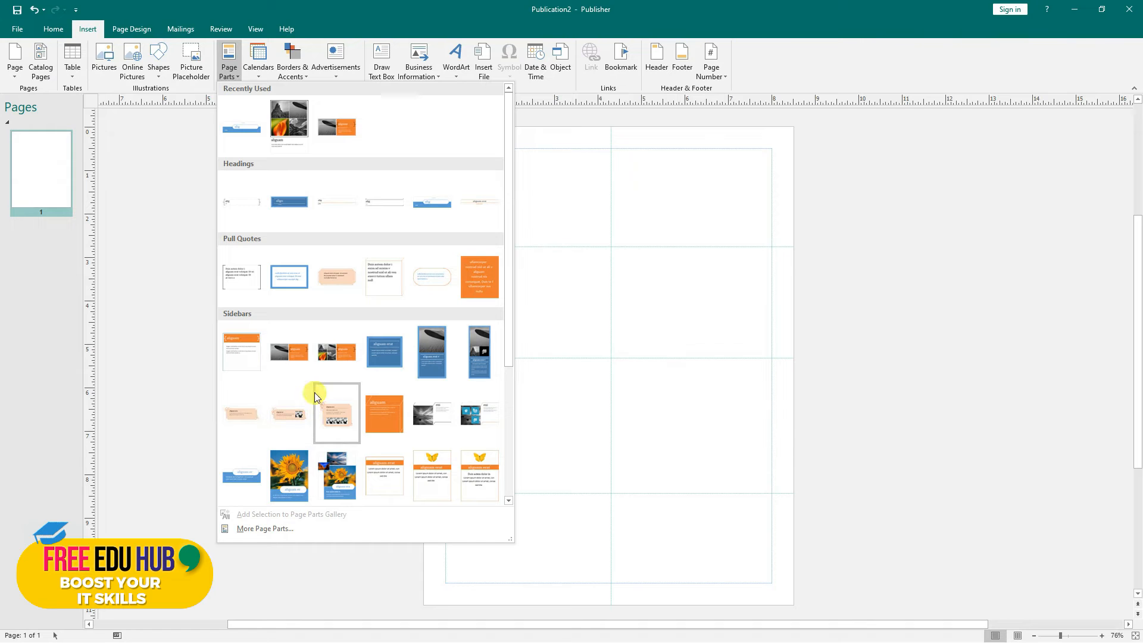
click(331, 358)
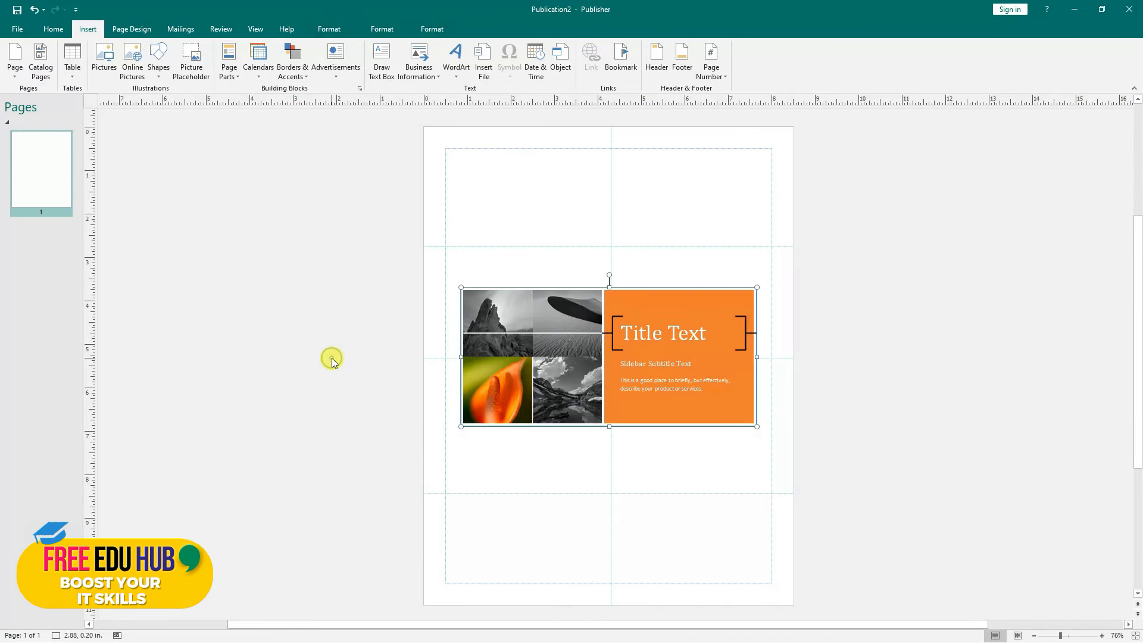
drag(653, 426, 651, 292)
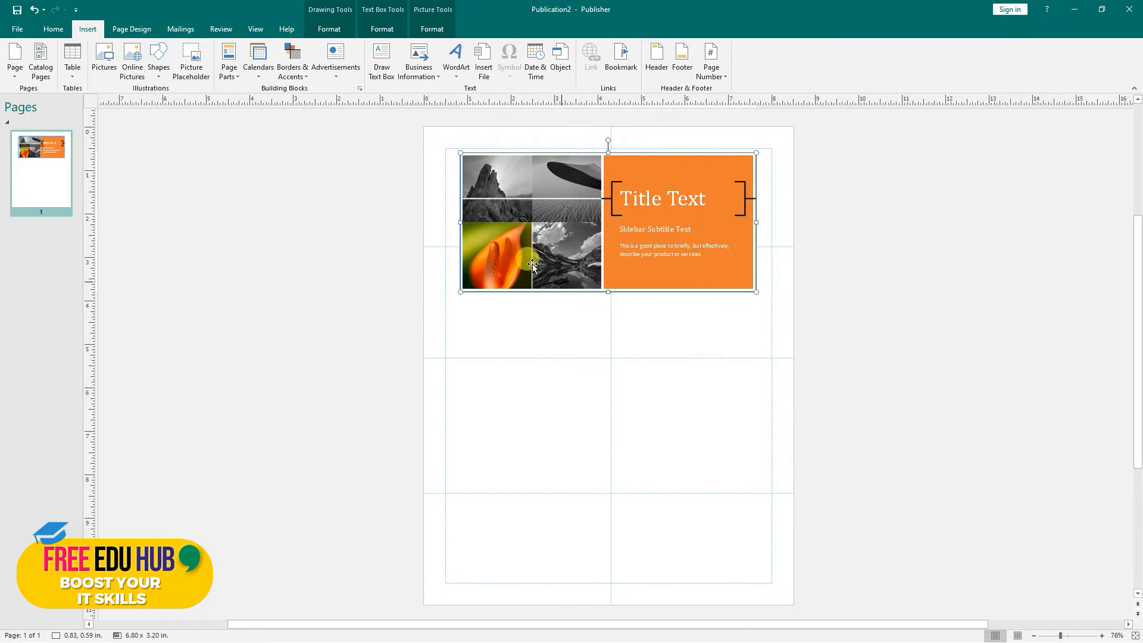
- Delete the four-picture orange sidebar and look through the remaining sidebar and story page parts
key(Delete)
click(235, 70)
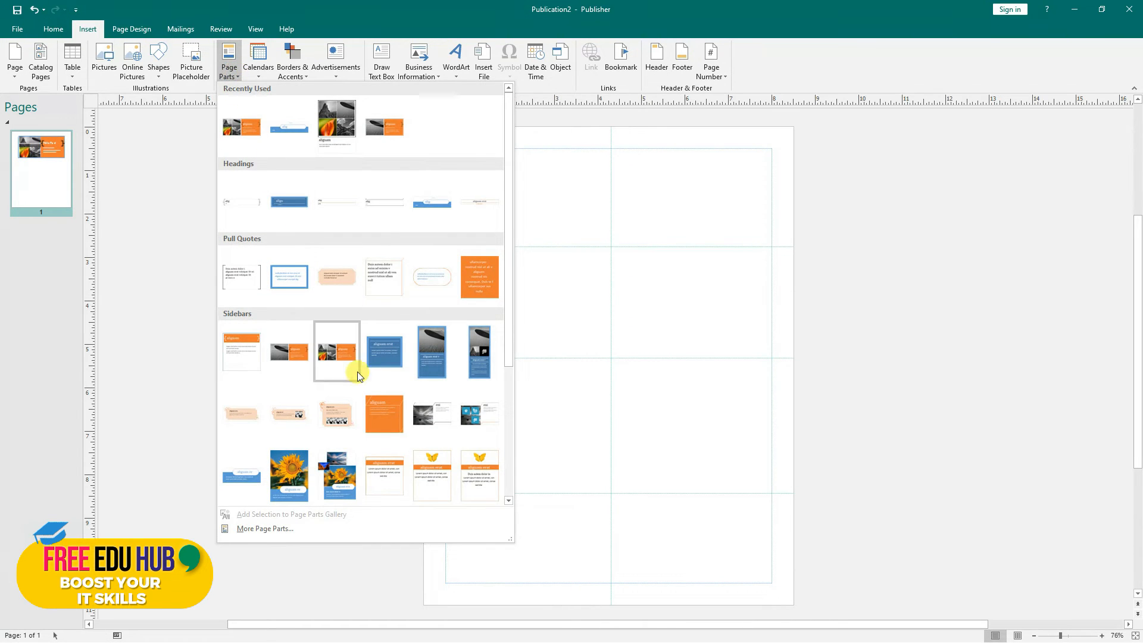
scroll(399, 437, down, 3)
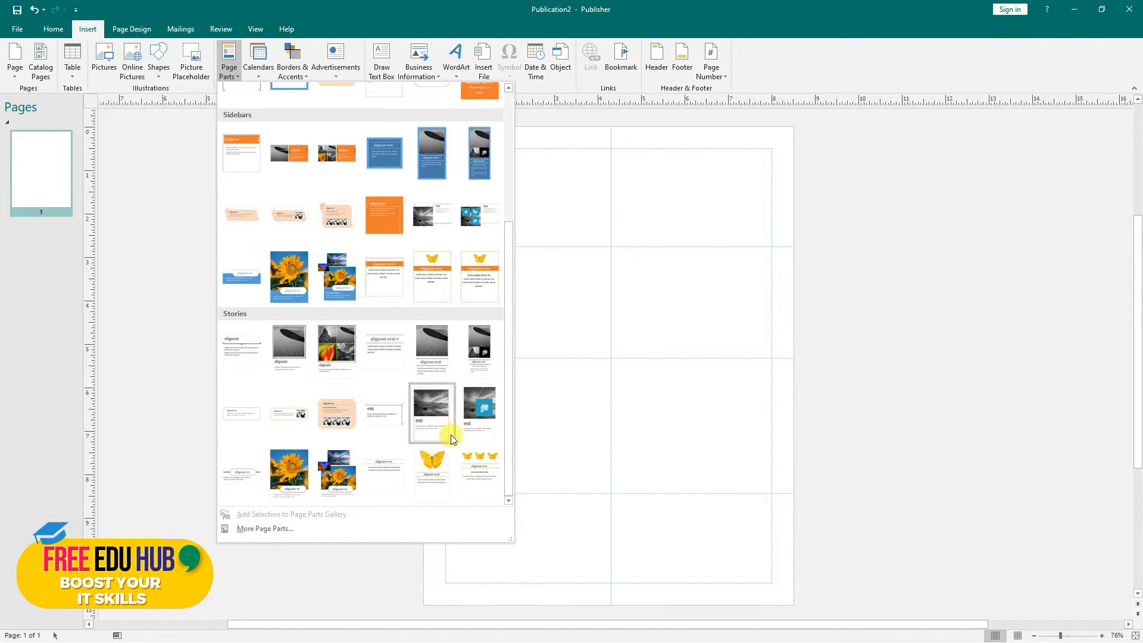
click(164, 219)
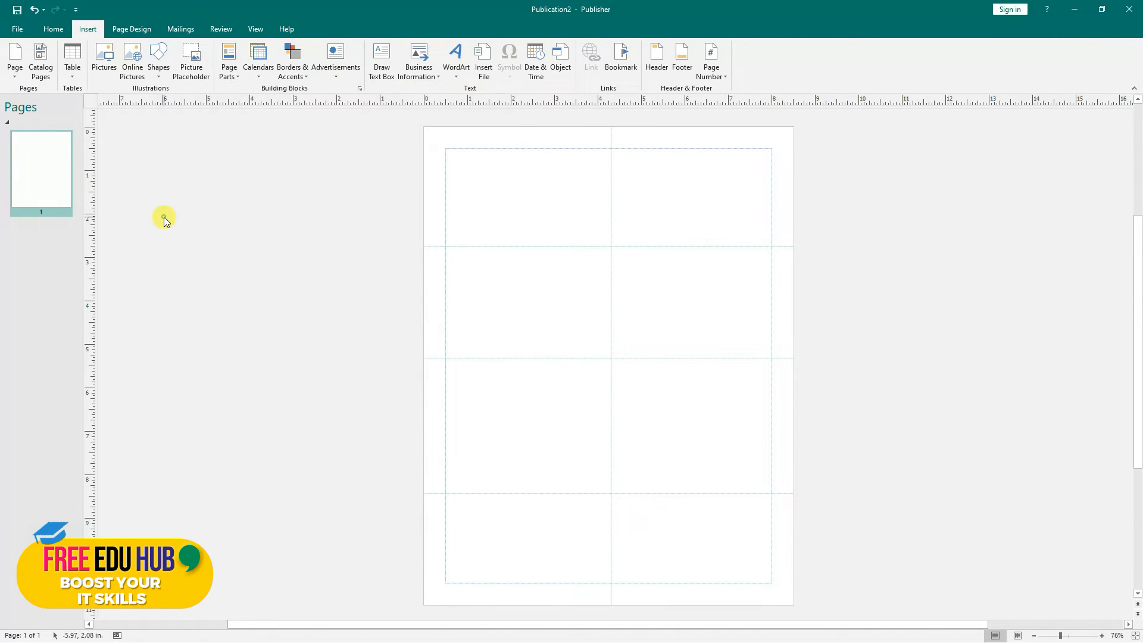
- Try out the recently used orange calendar on the page and delete it
click(263, 72)
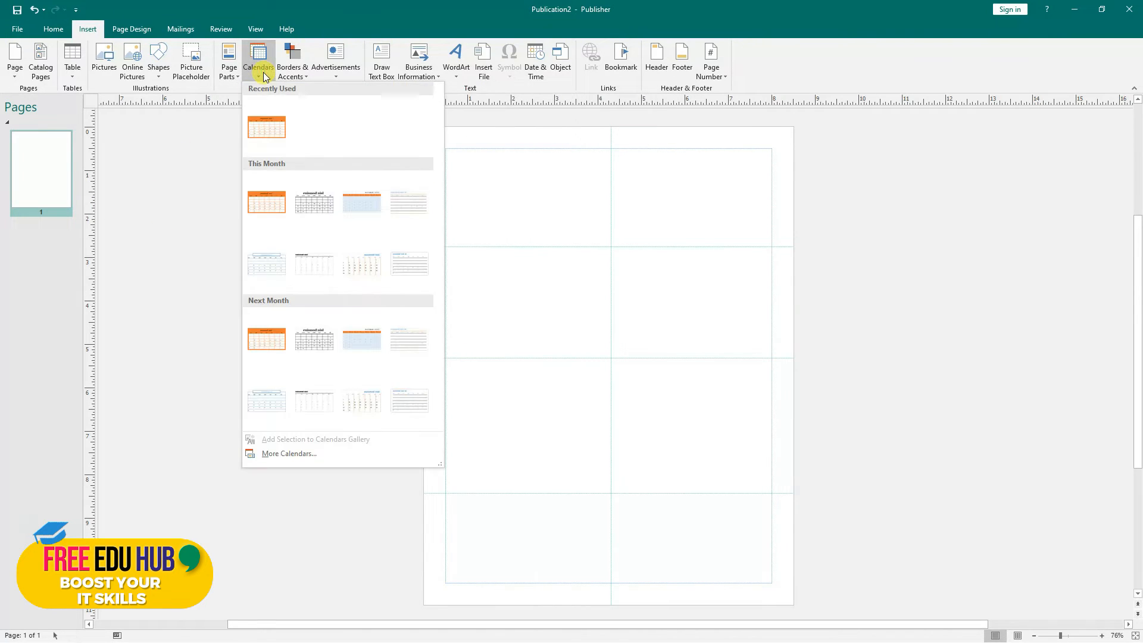
click(267, 132)
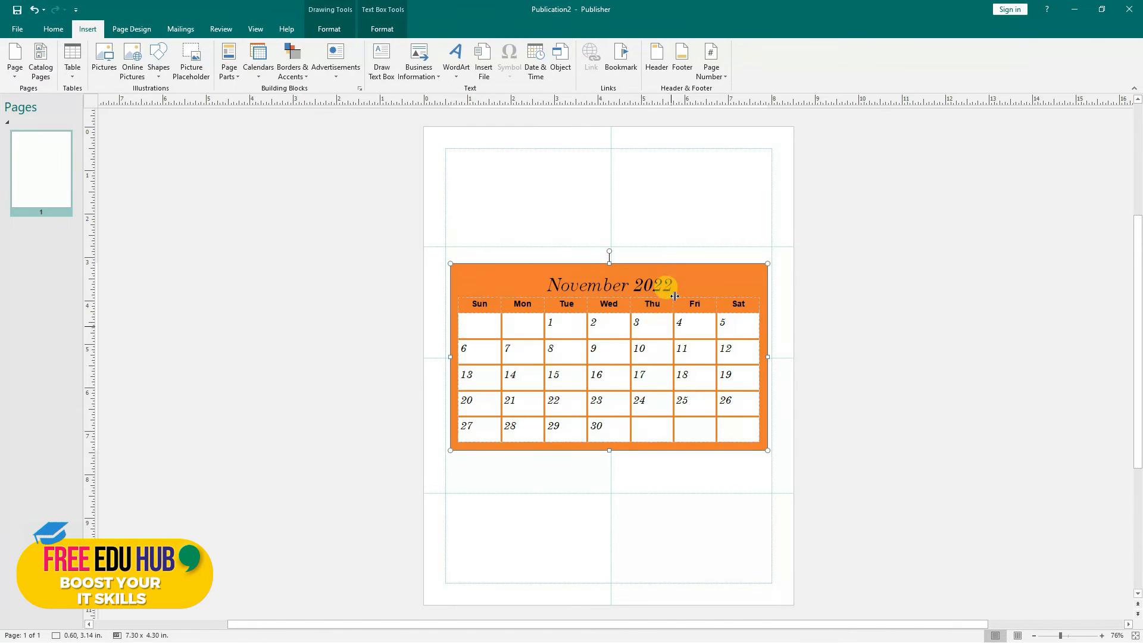
click(715, 267)
key(Delete)
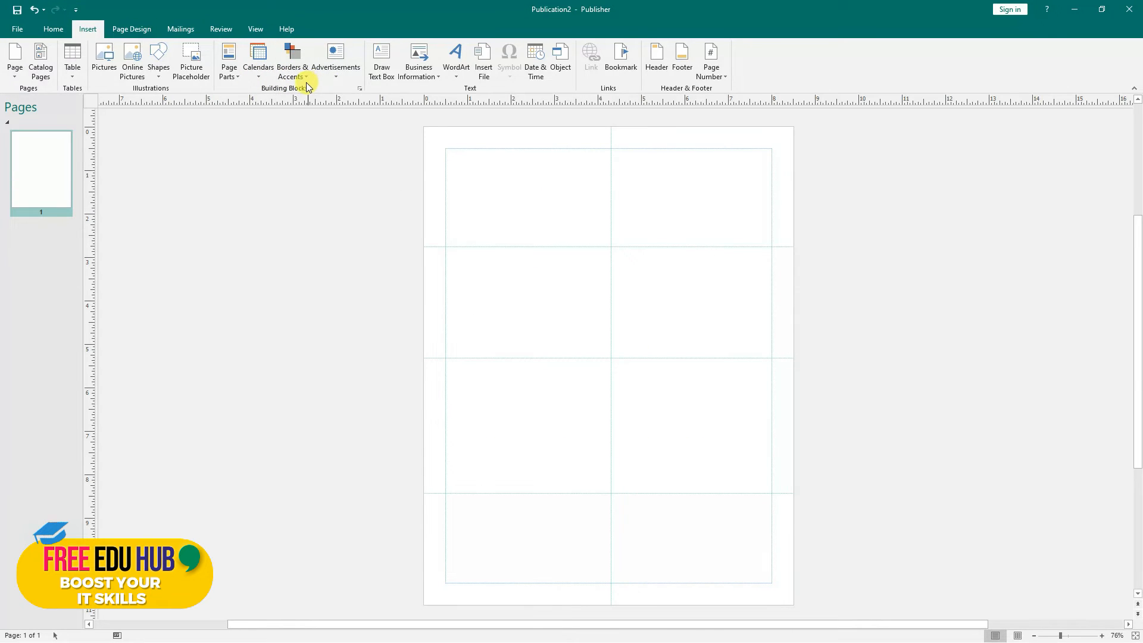
- Look through the borders and accents, and insert the banner-shaped "FREE OFFER" attention getter enlarged to about 2.75 x 1.77 inches
click(306, 80)
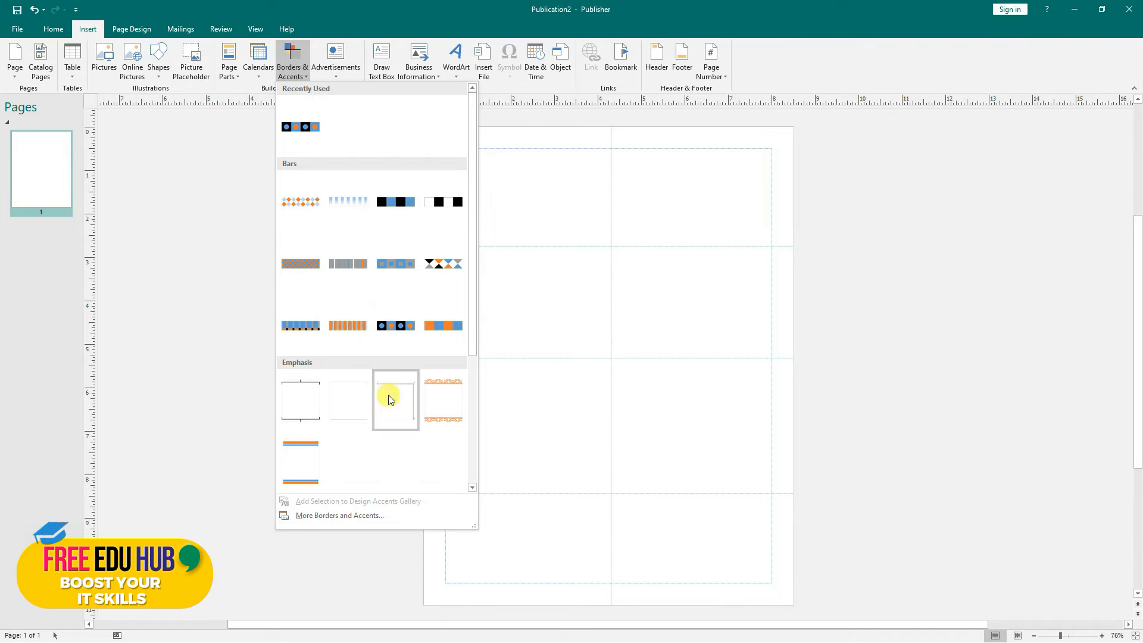
click(327, 76)
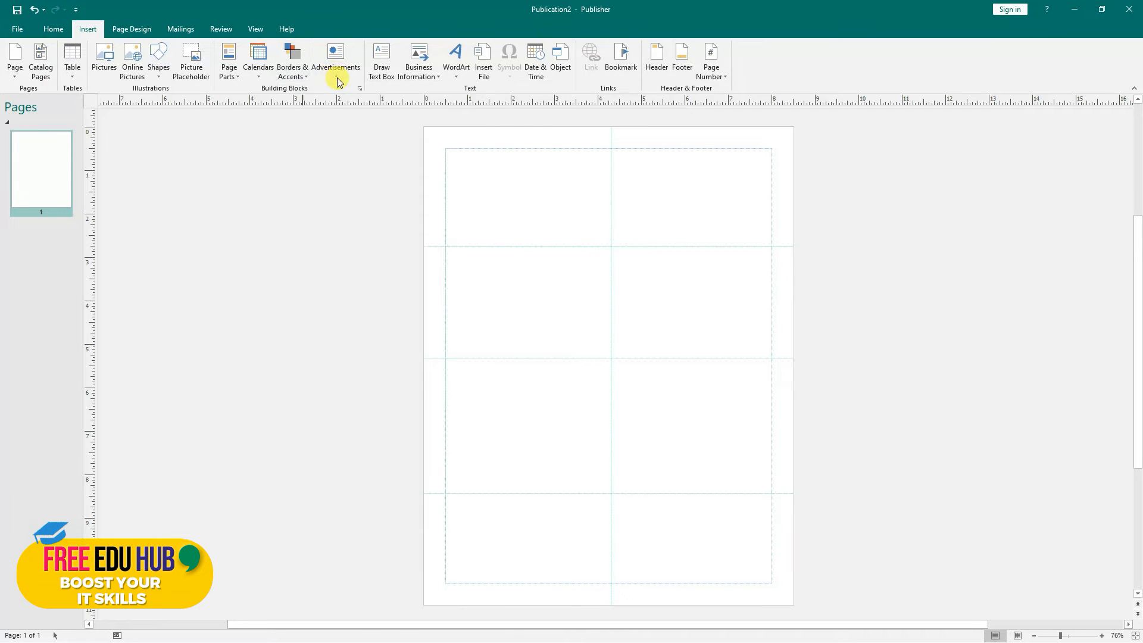
click(326, 76)
click(325, 77)
click(326, 77)
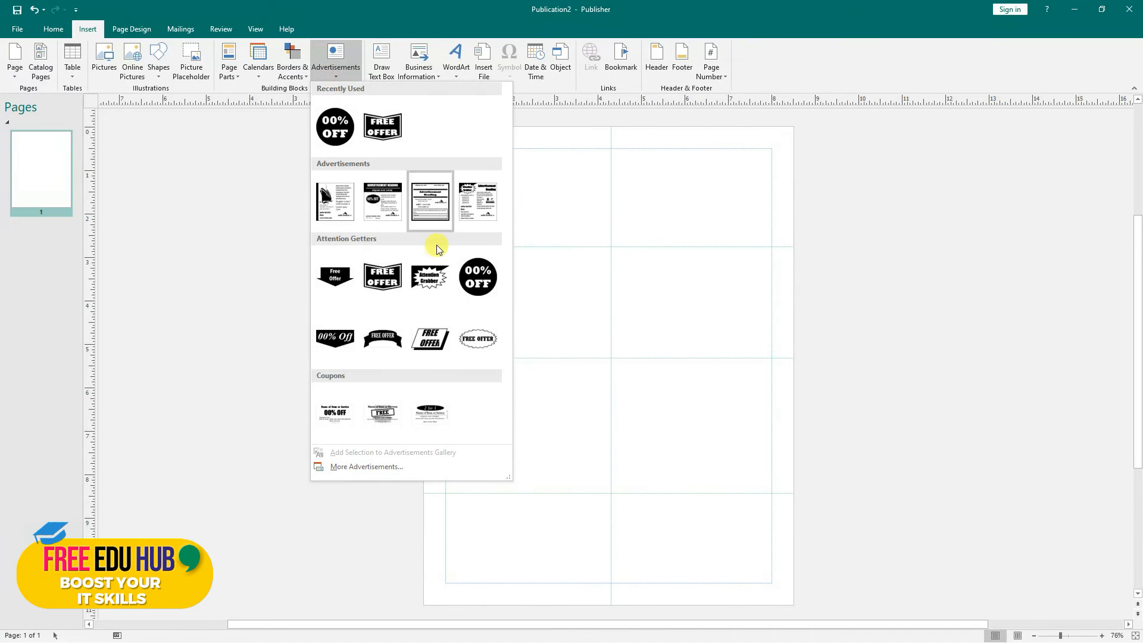
click(384, 281)
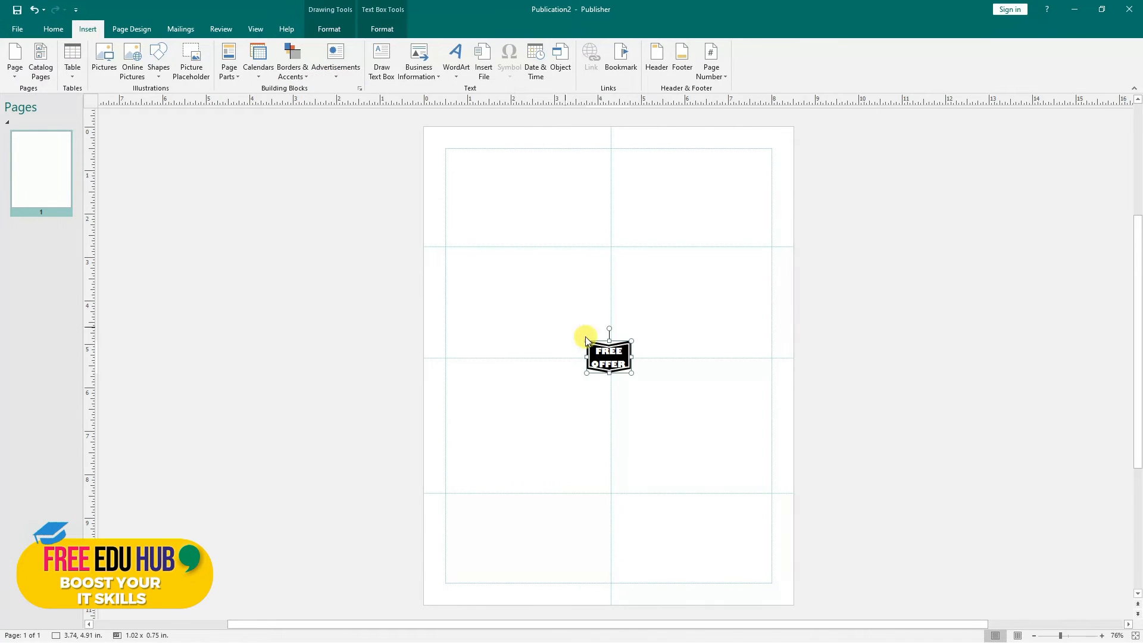
drag(587, 373, 494, 439)
triple_click(561, 374)
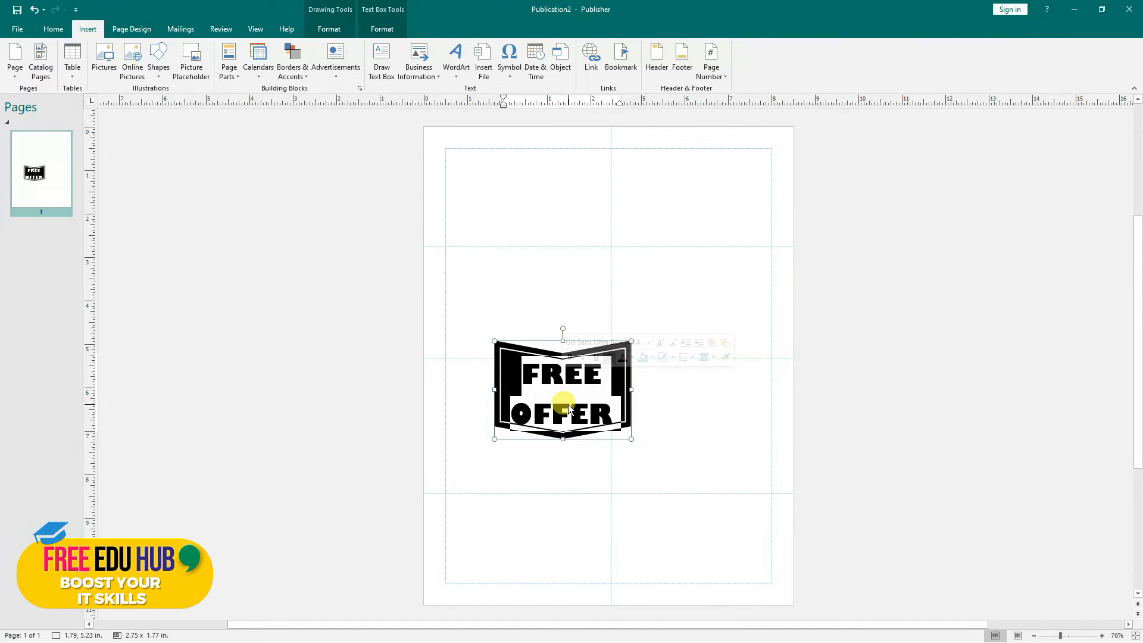
click(540, 341)
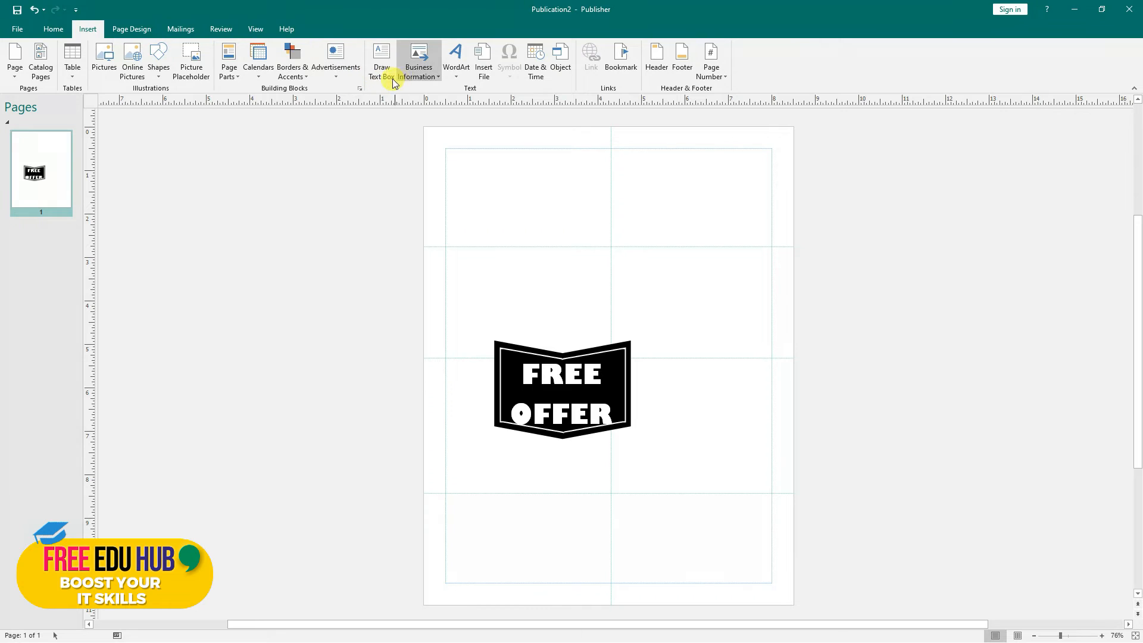
- Insert the Phone/Fax/Email business information field and move it to the page's lower-right corner
click(416, 77)
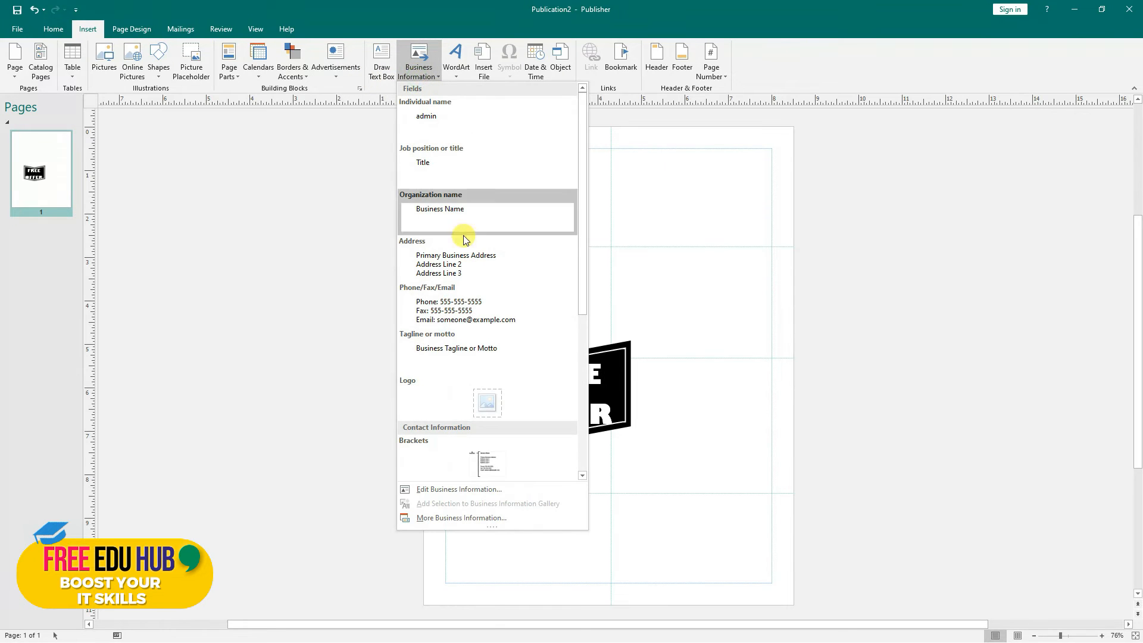
click(468, 302)
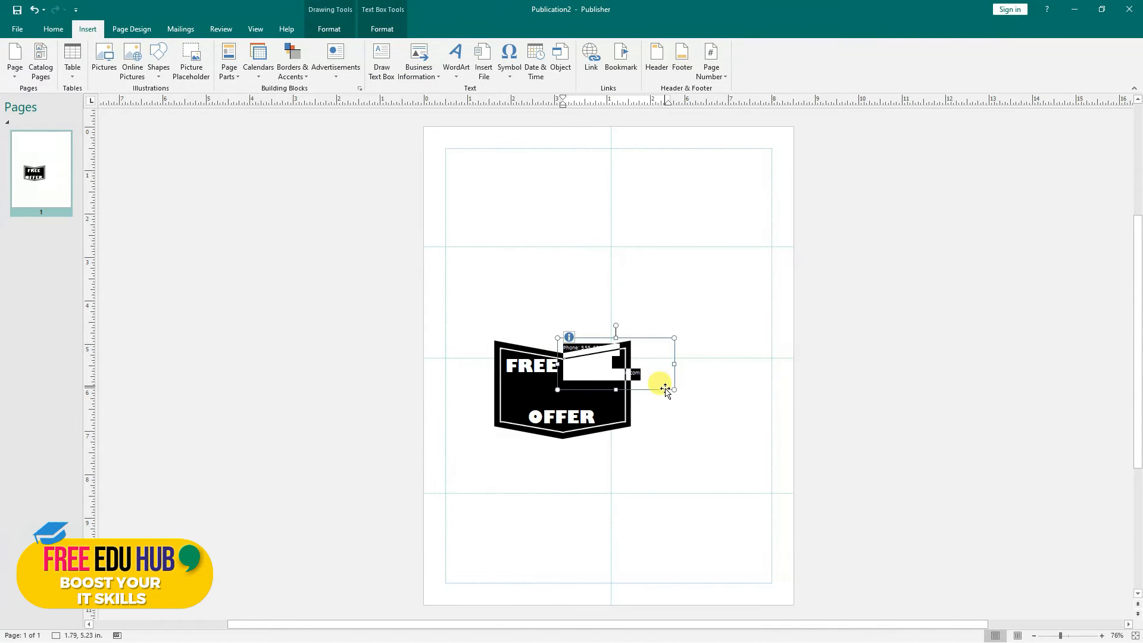
drag(659, 386, 762, 584)
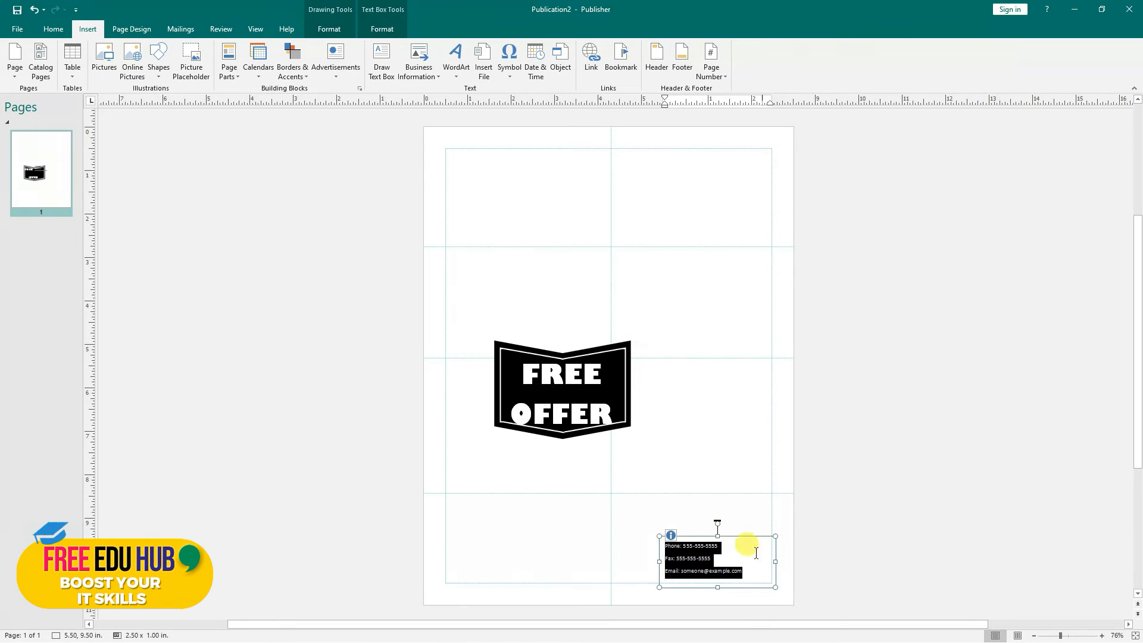
click(681, 517)
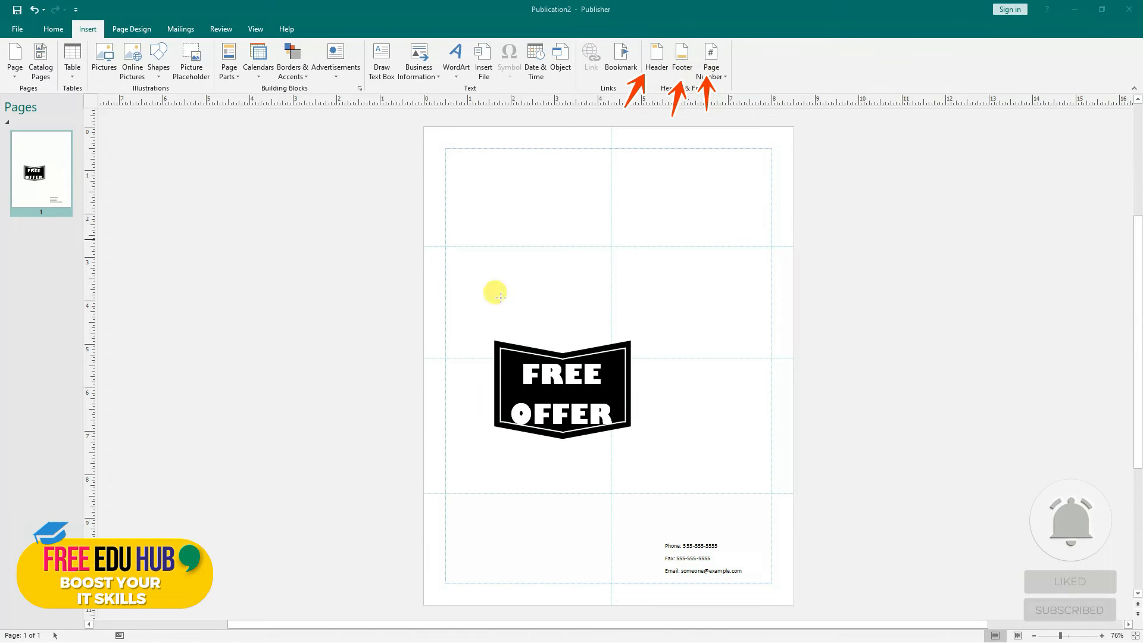
- Delete the "FREE OFFER" banner and the contact information text box together
click(135, 33)
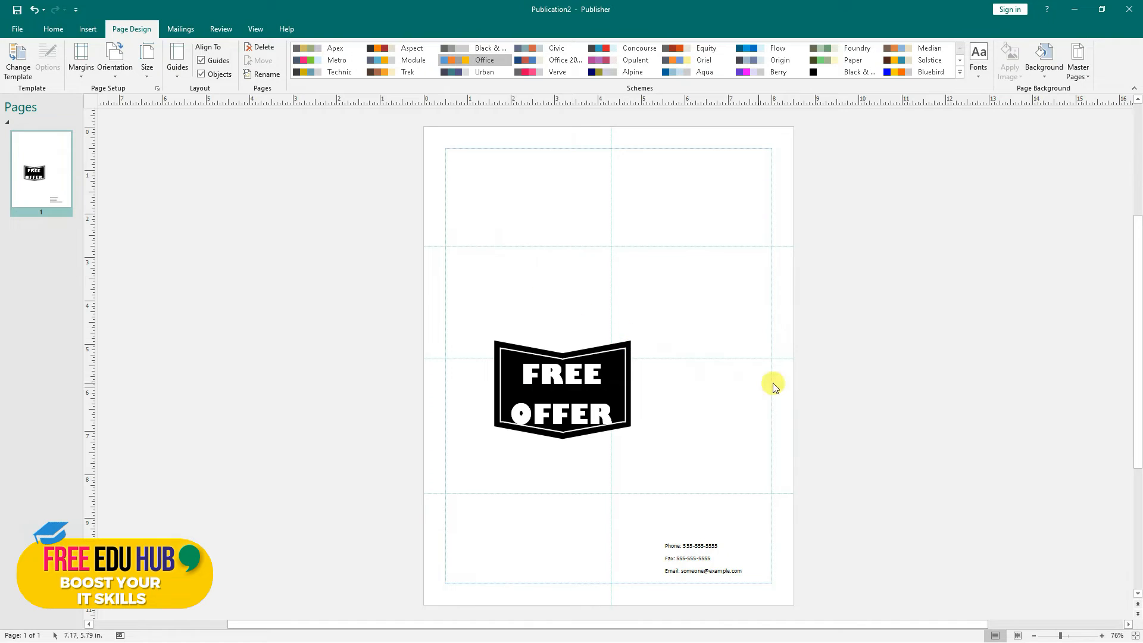
drag(837, 239, 447, 613)
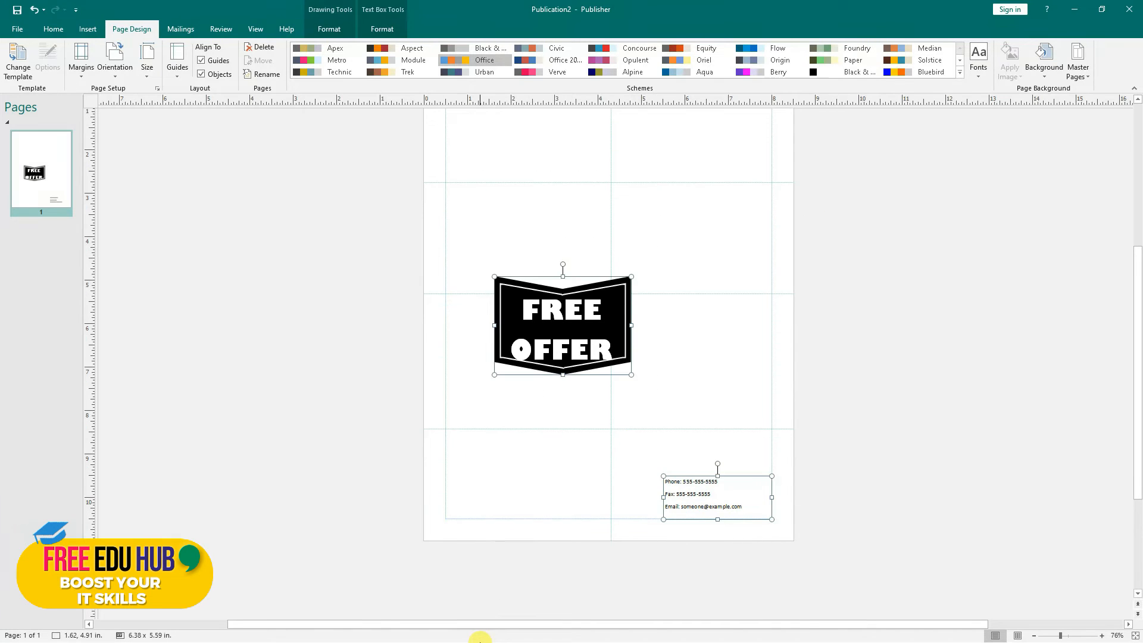
key(Delete)
scroll(608, 530, up, 1)
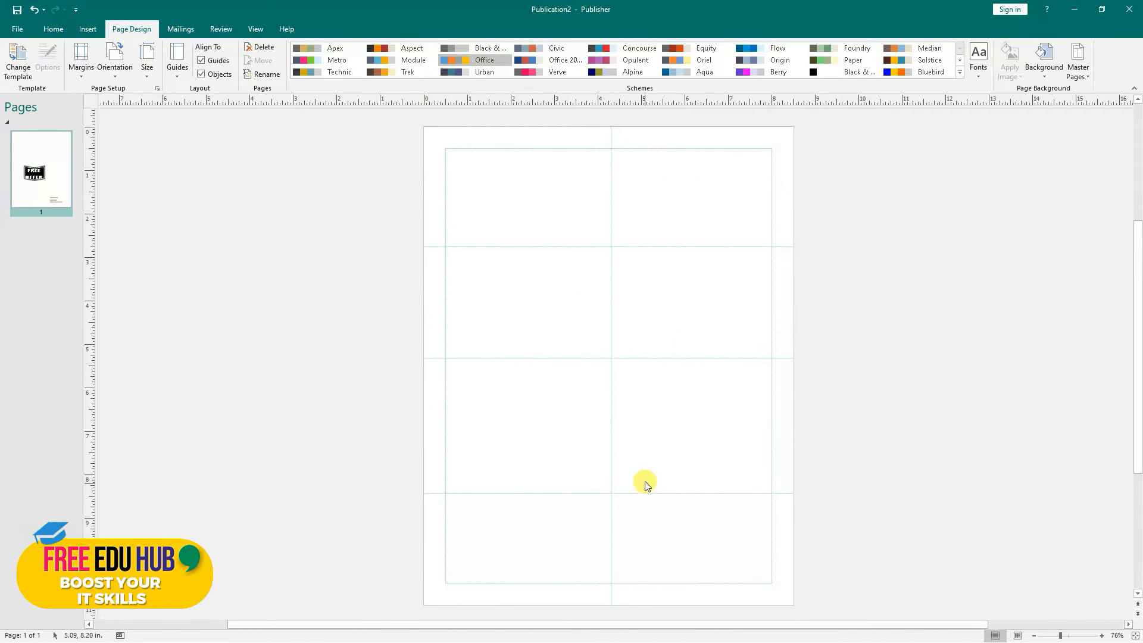
- Try out a light orange solid page background and undo it
click(1043, 67)
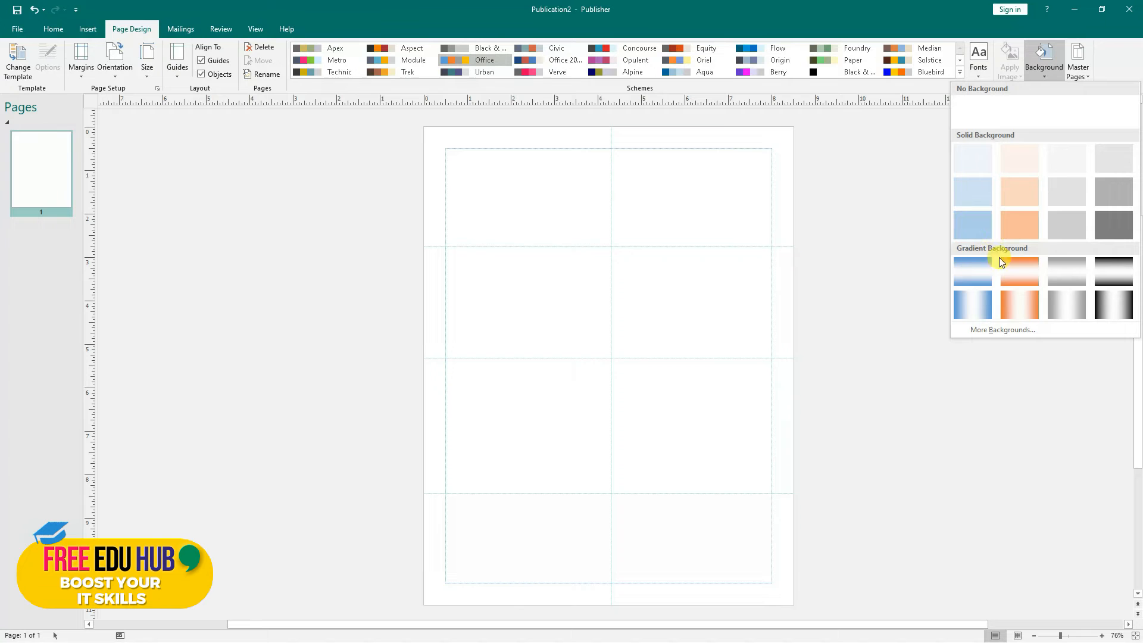
click(1016, 202)
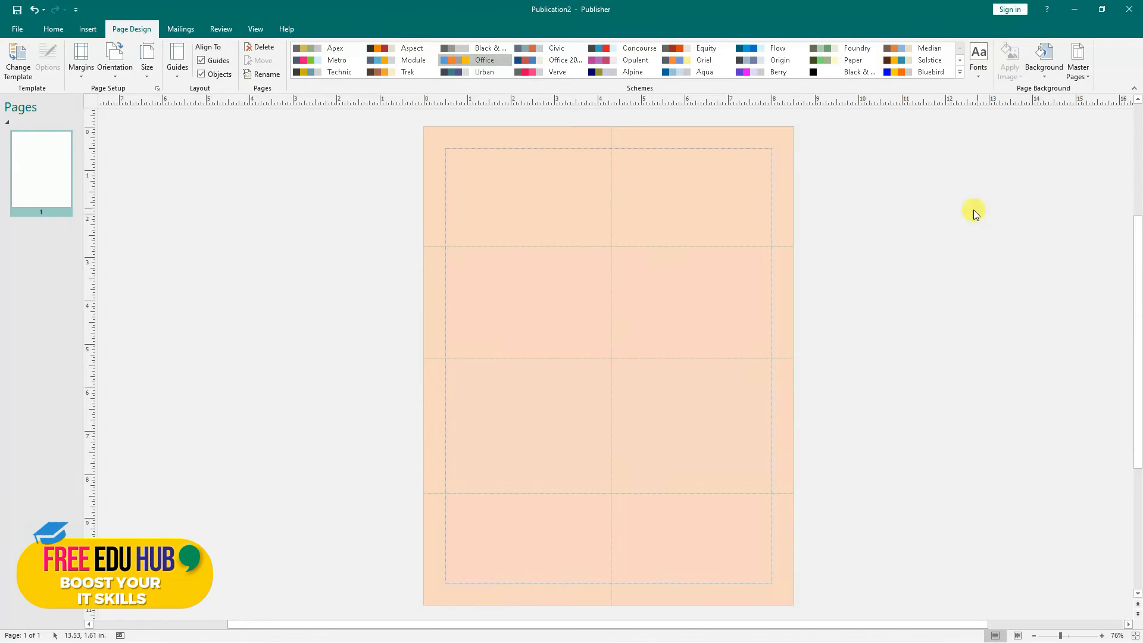
key(ctrl+z)
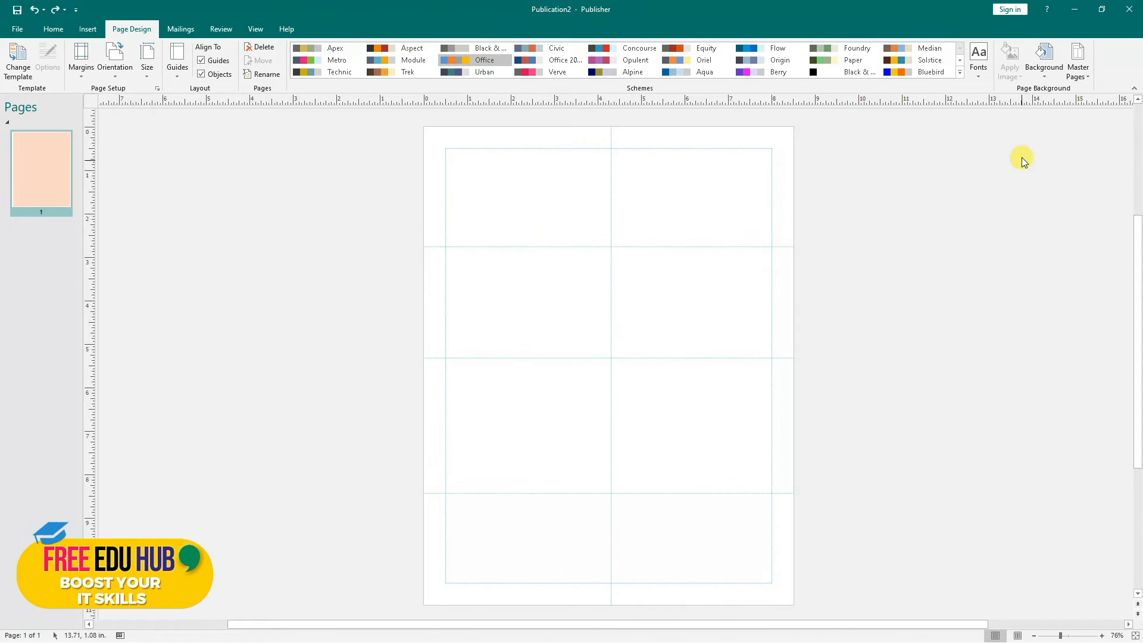
- Preview solid and gradient fills for the page background, choose a picture or texture fill, enlarge the dialog, and open and cancel picture file selection
click(1043, 71)
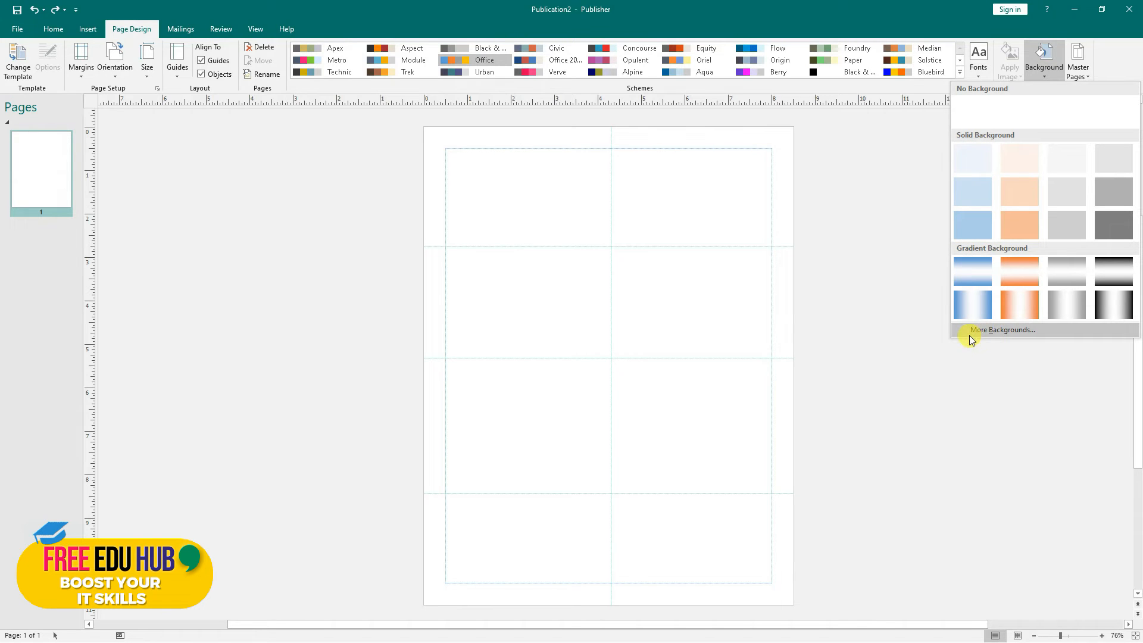
click(1018, 329)
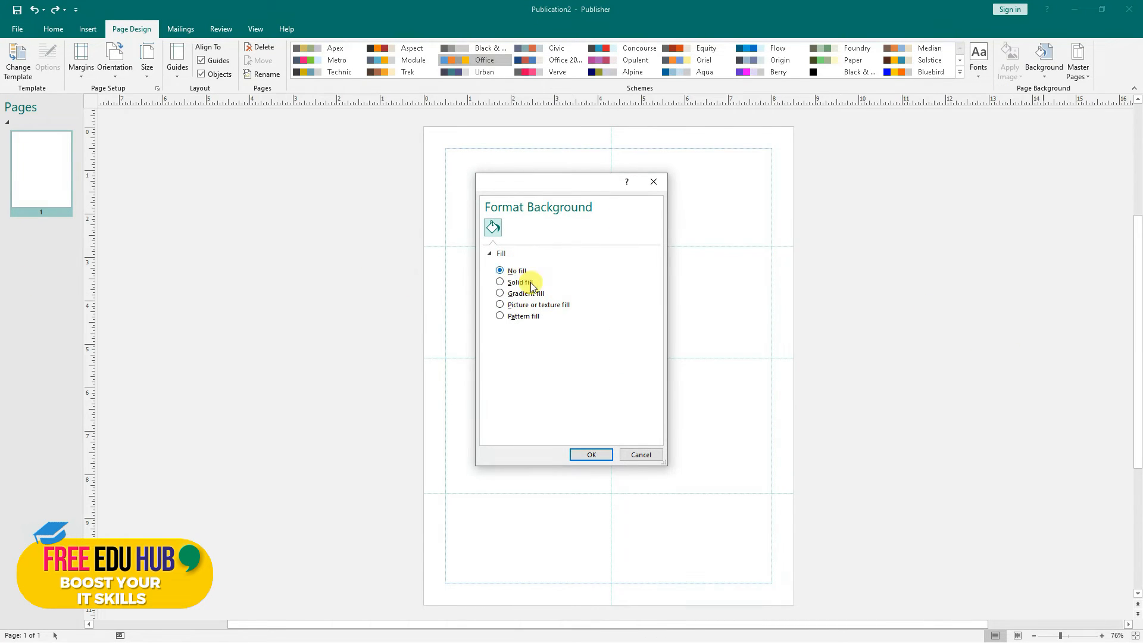
click(500, 284)
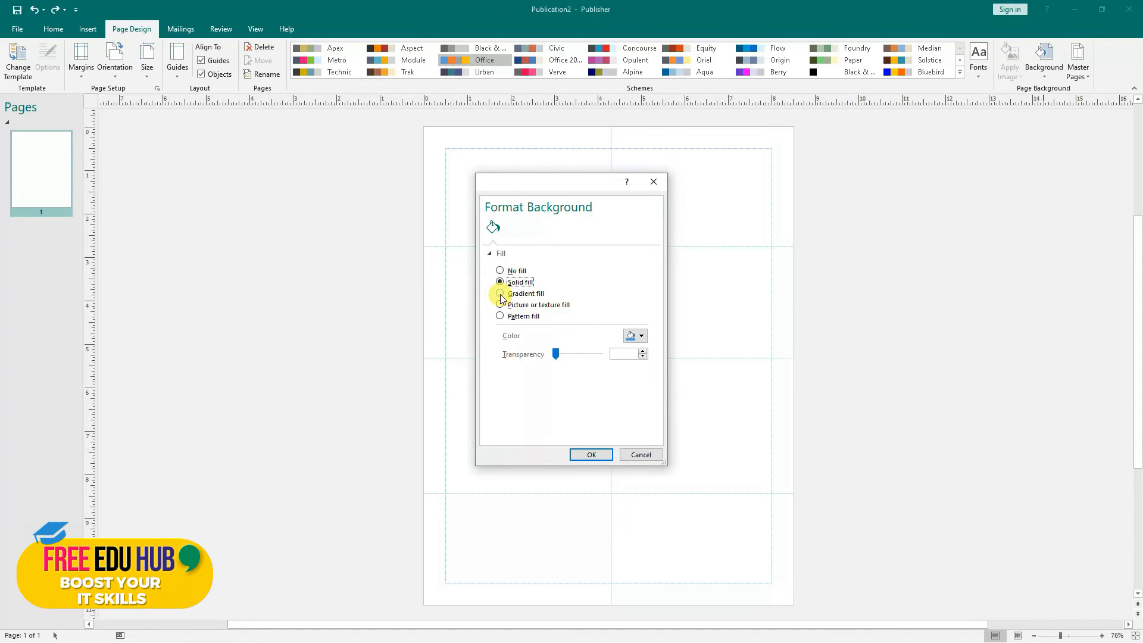
click(501, 294)
click(500, 305)
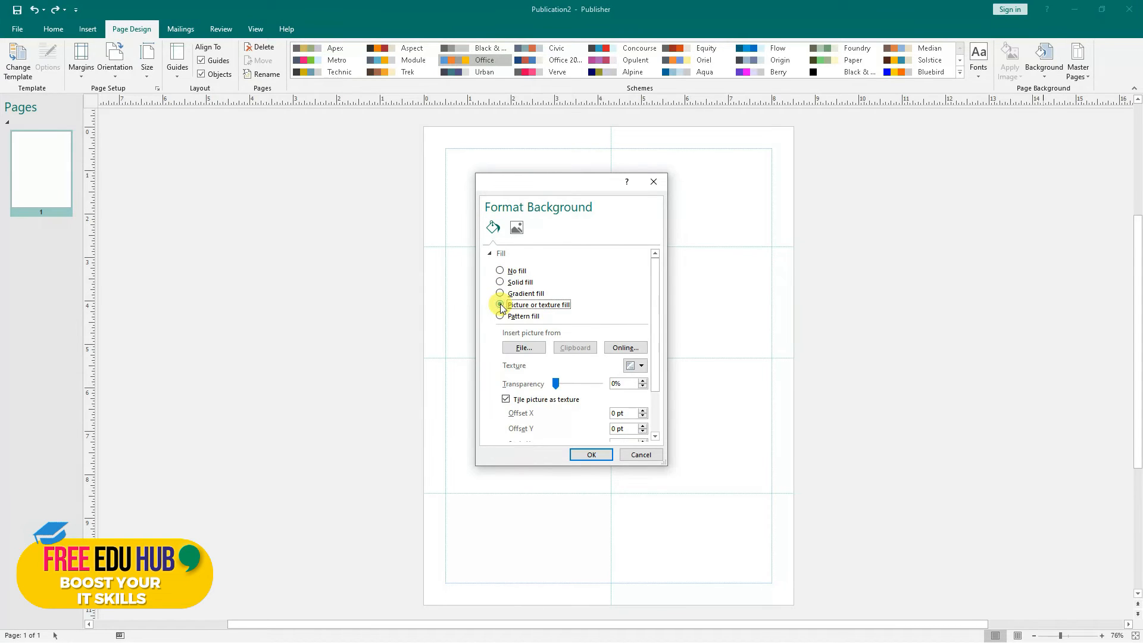
drag(665, 463, 800, 581)
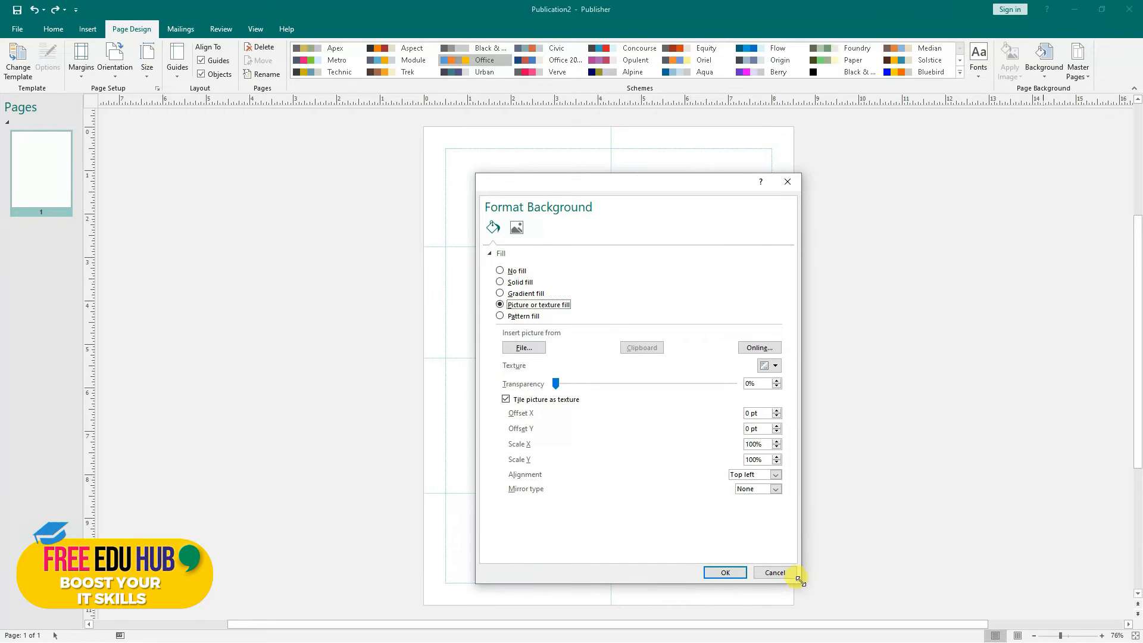
click(524, 348)
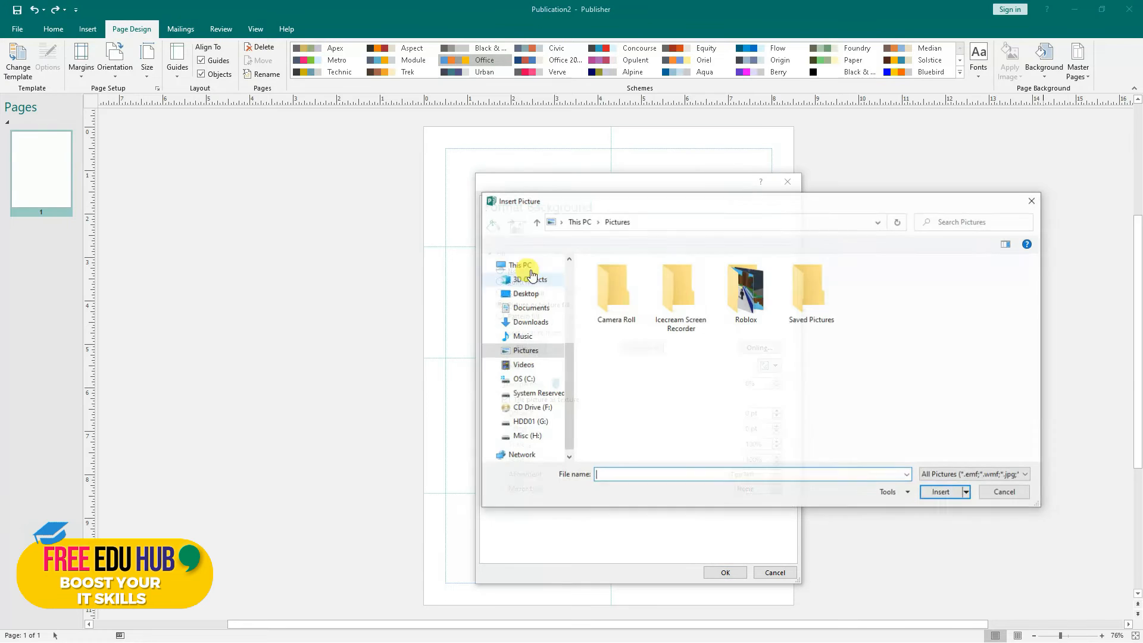
click(1006, 493)
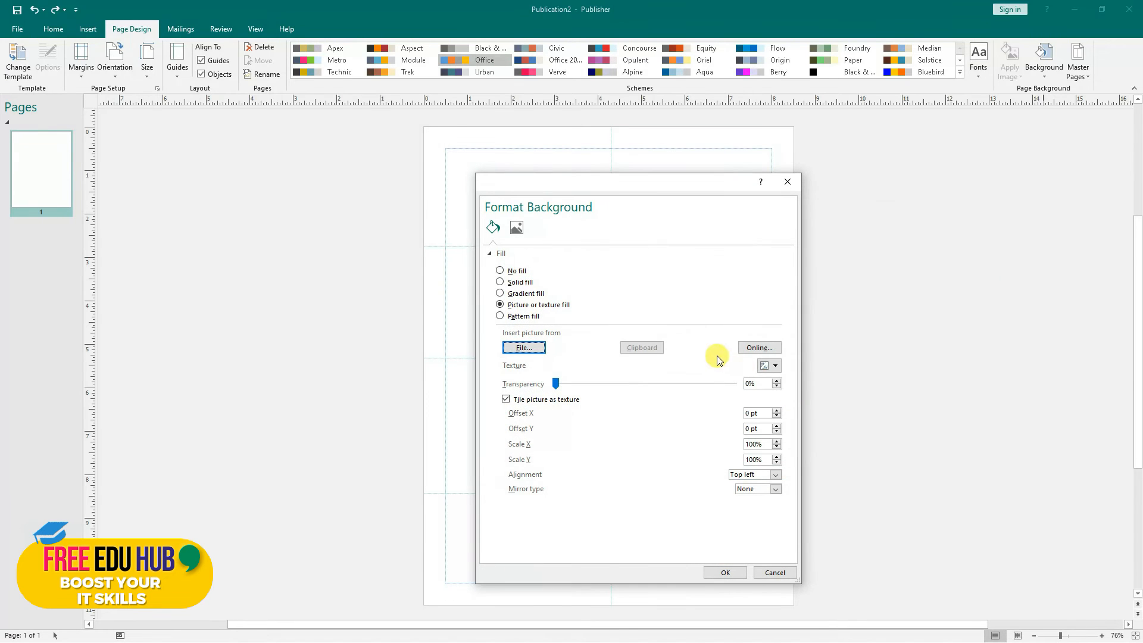
- Search online pictures for "birthday" and insert the red hand-lettered "Happy Birthday" image as the background fill
click(760, 348)
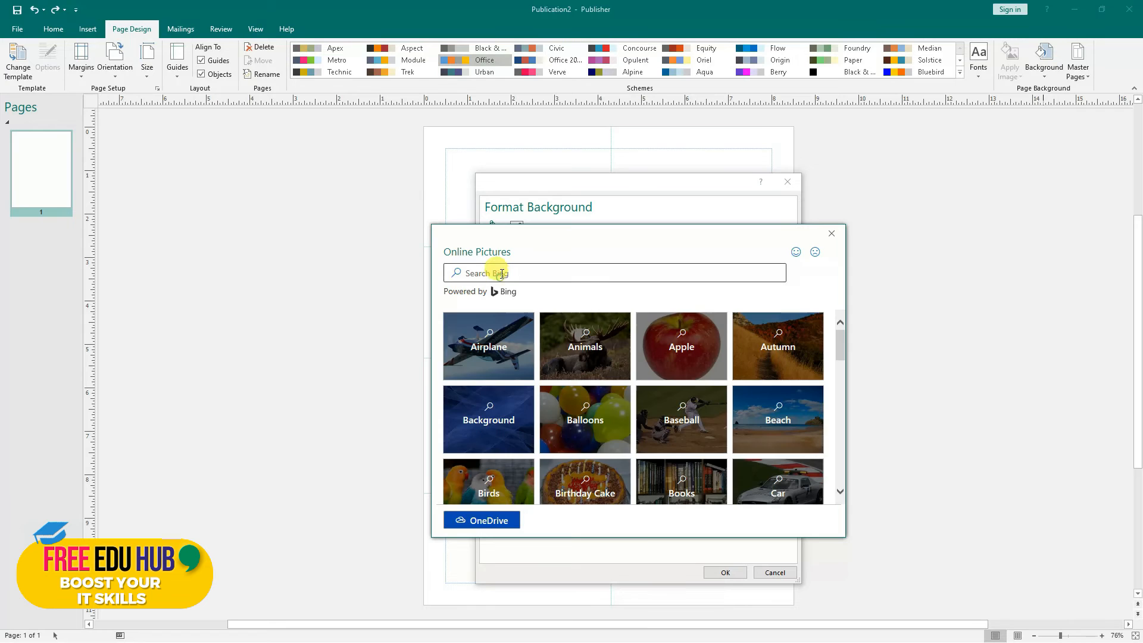
text(bi)
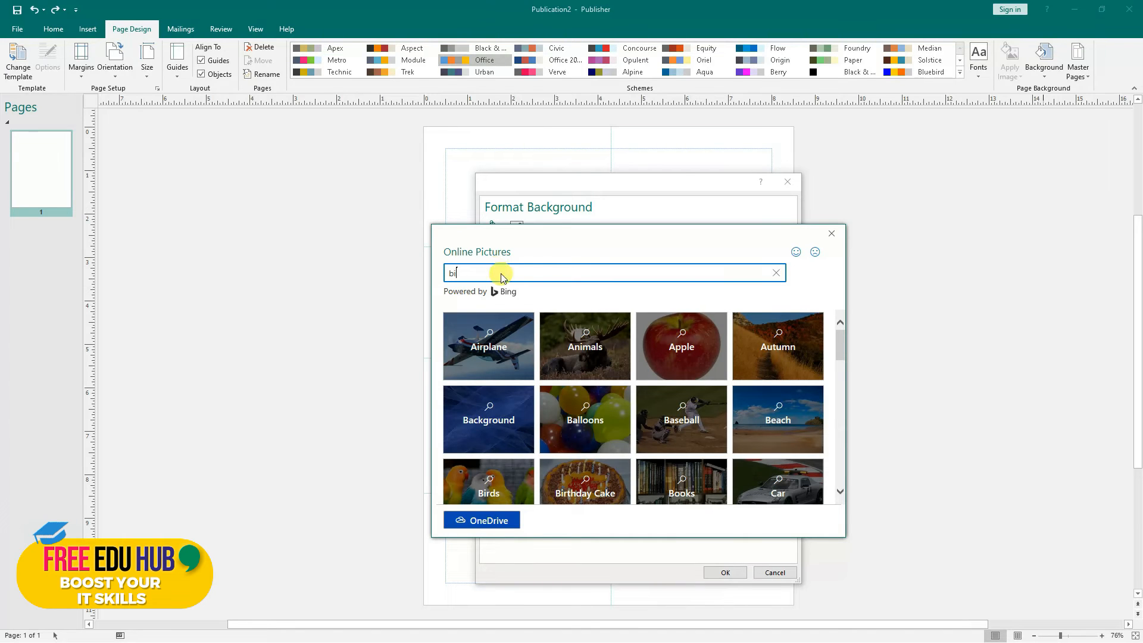
key(Return)
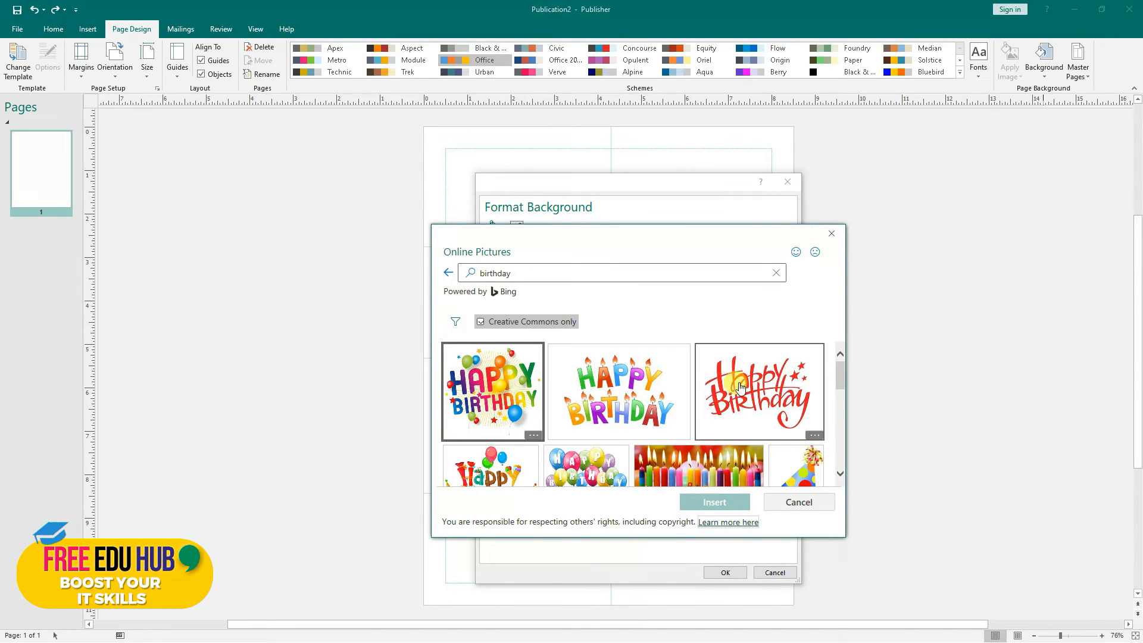
click(740, 388)
click(724, 502)
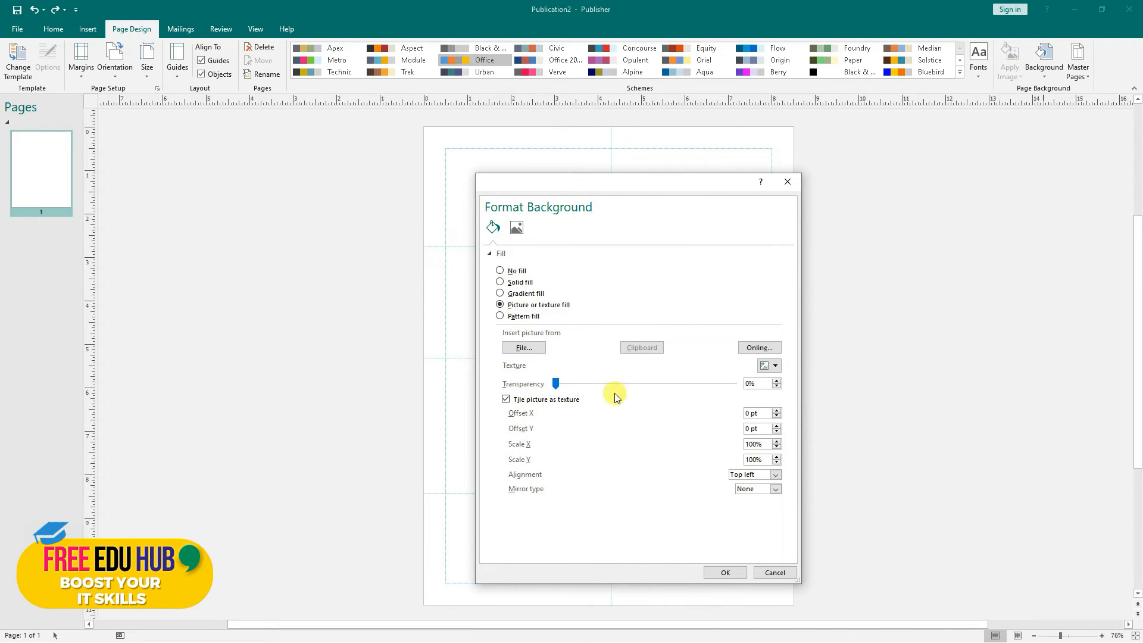
- Turn off tiling of the background picture, set its transparency to 61%, and apply the background
click(579, 399)
drag(557, 385, 671, 393)
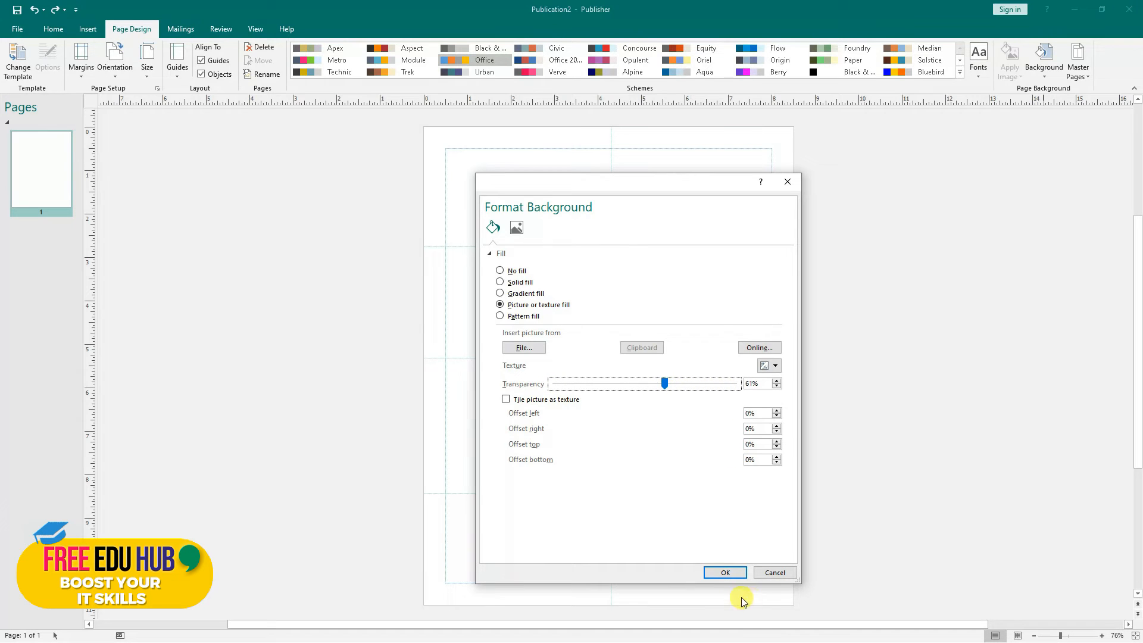
click(726, 574)
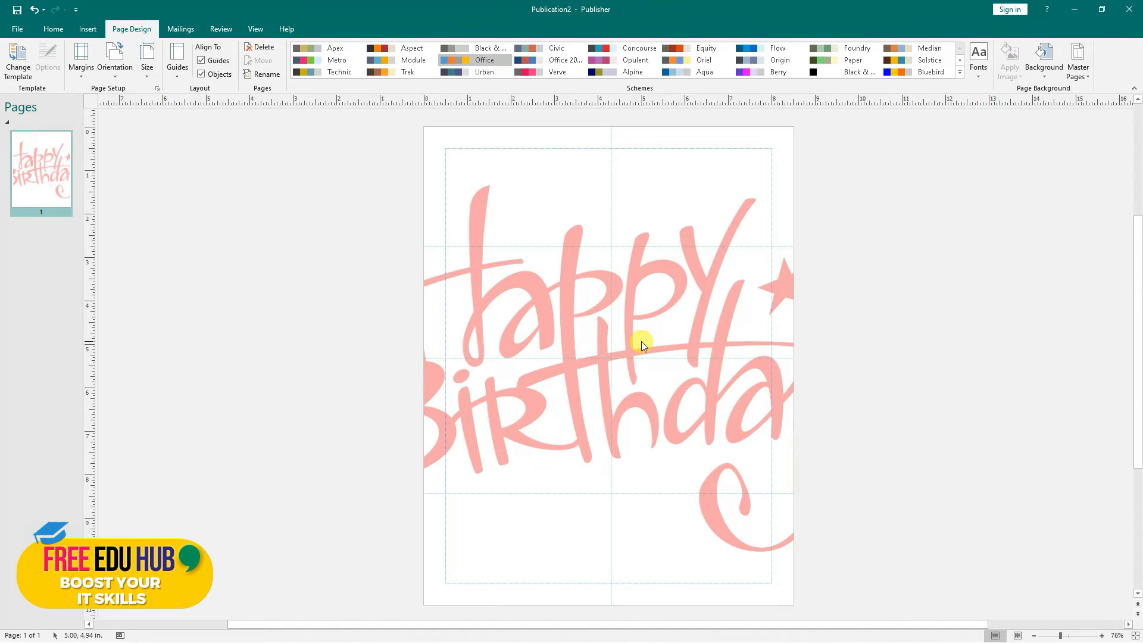
- Remove the birthday picture from the page background by setting it to No fill
click(1044, 60)
click(998, 331)
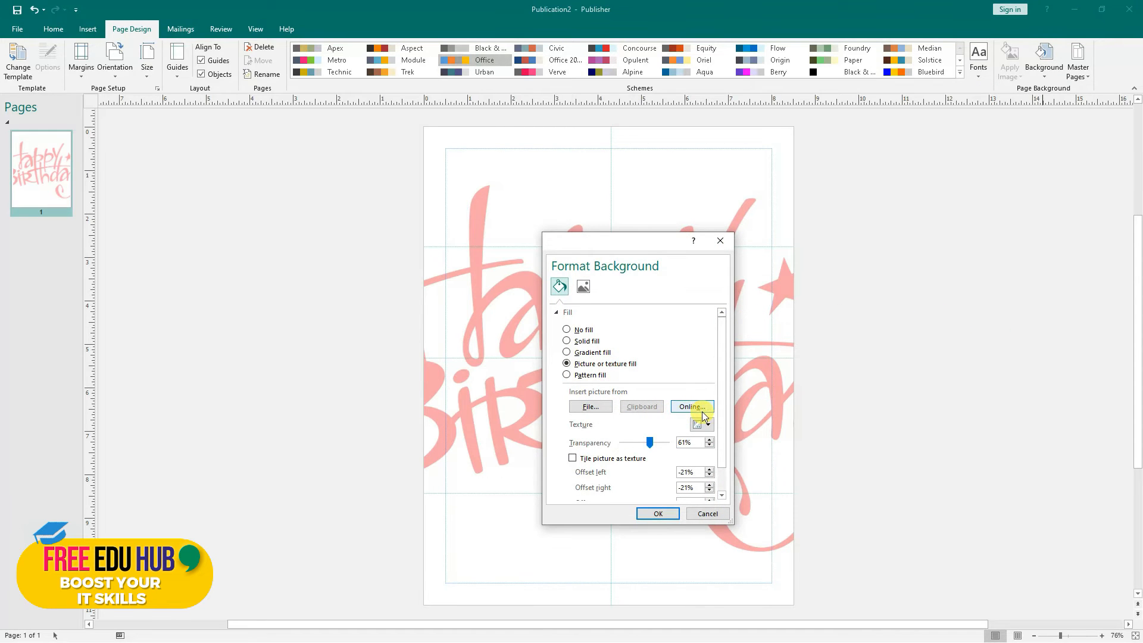
click(566, 330)
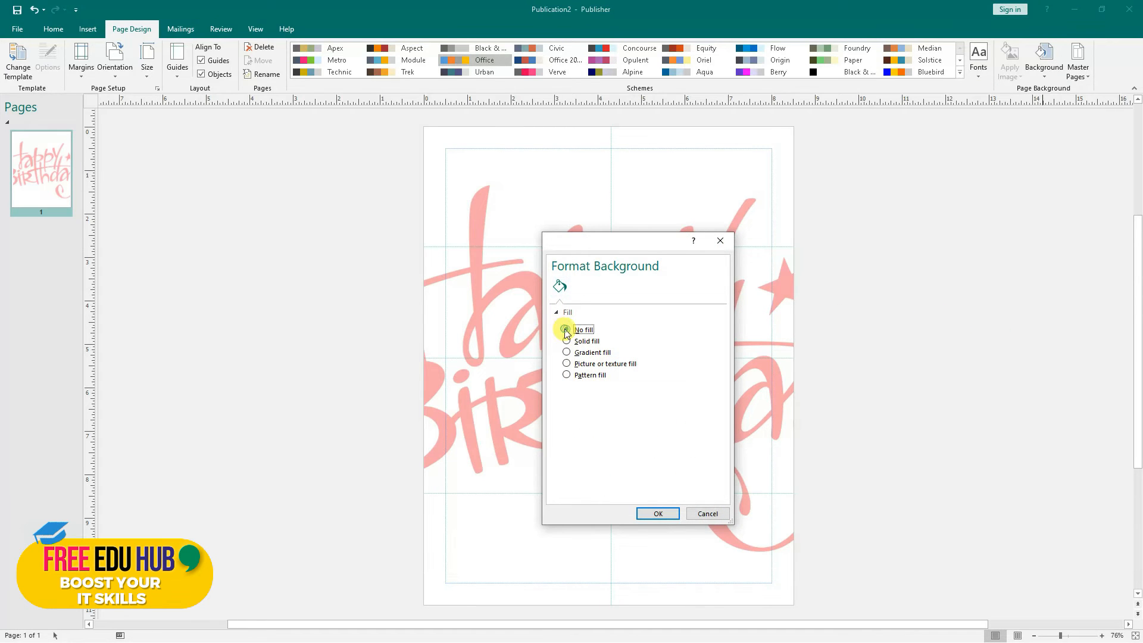
click(655, 512)
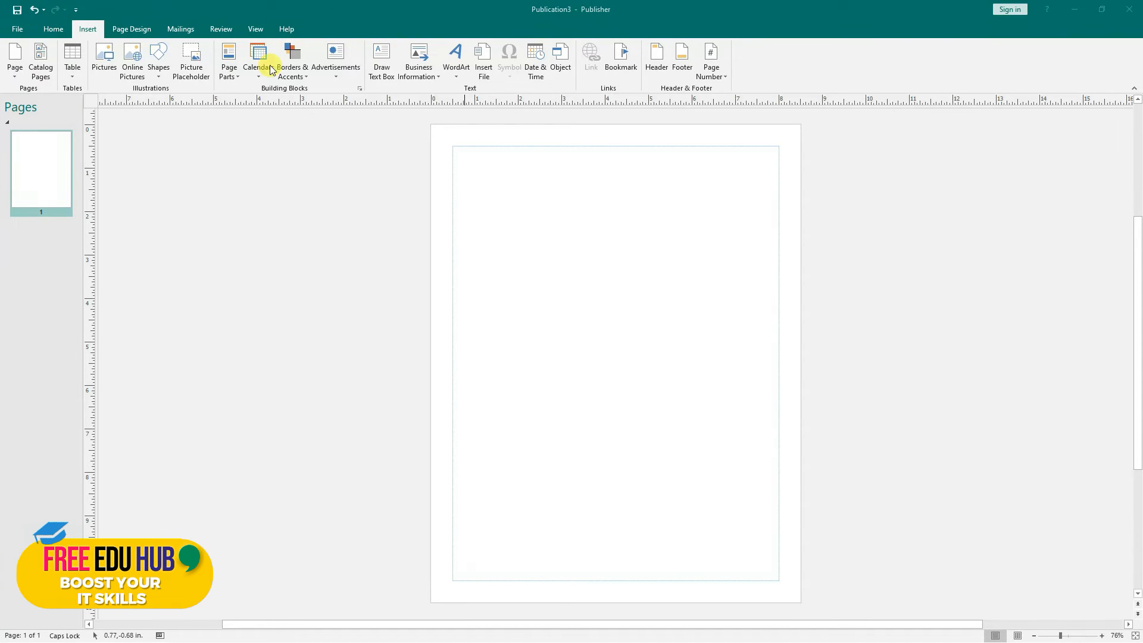
- Search online pictures for "FRUITS" and insert the white-background image of mixed fruit with a pineapple
click(133, 72)
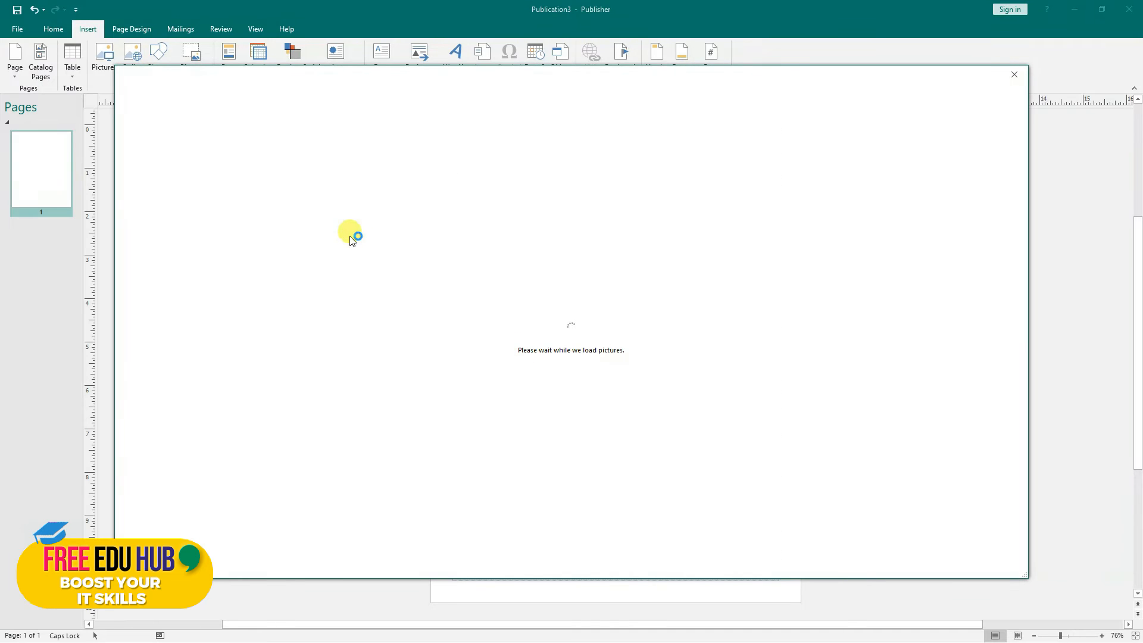
click(196, 115)
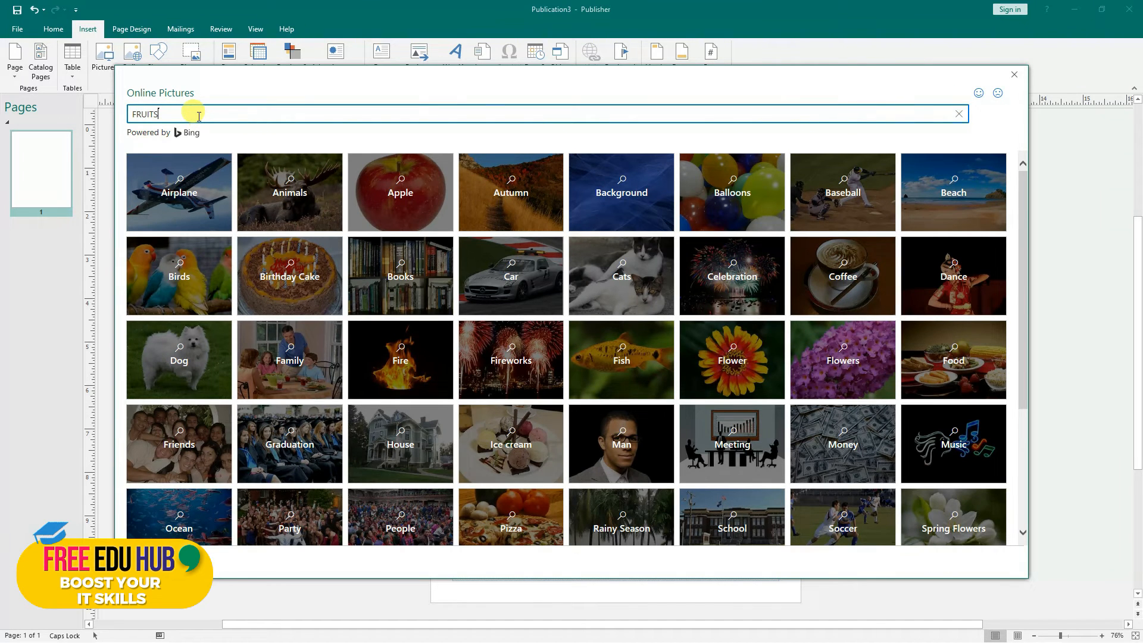
text(FRUITS)
key(Return)
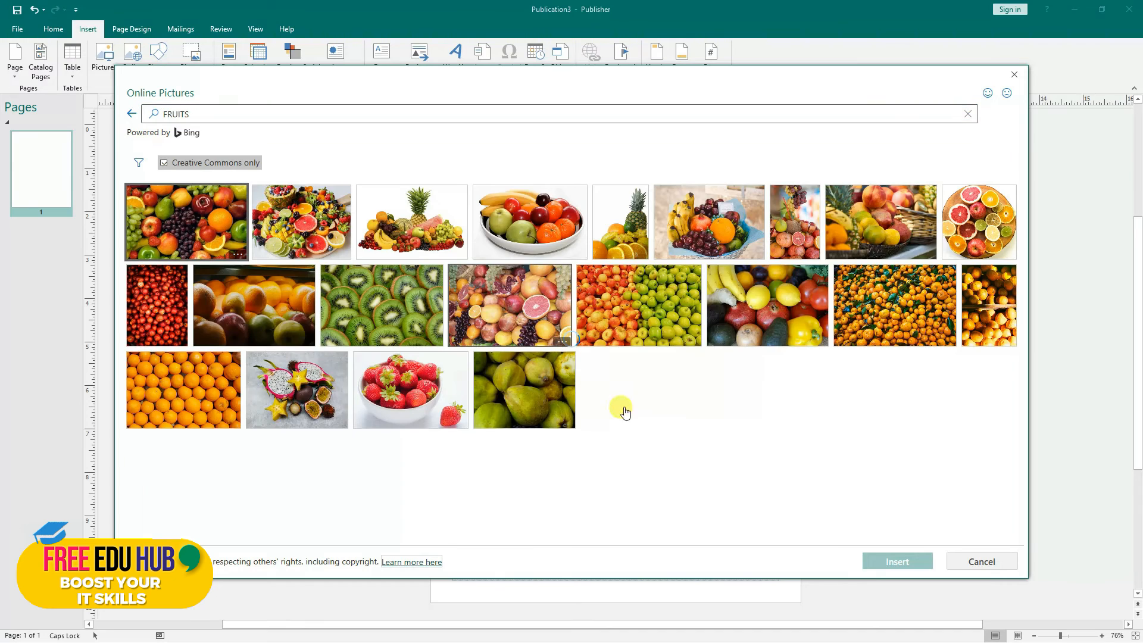
scroll(768, 427, down, 2)
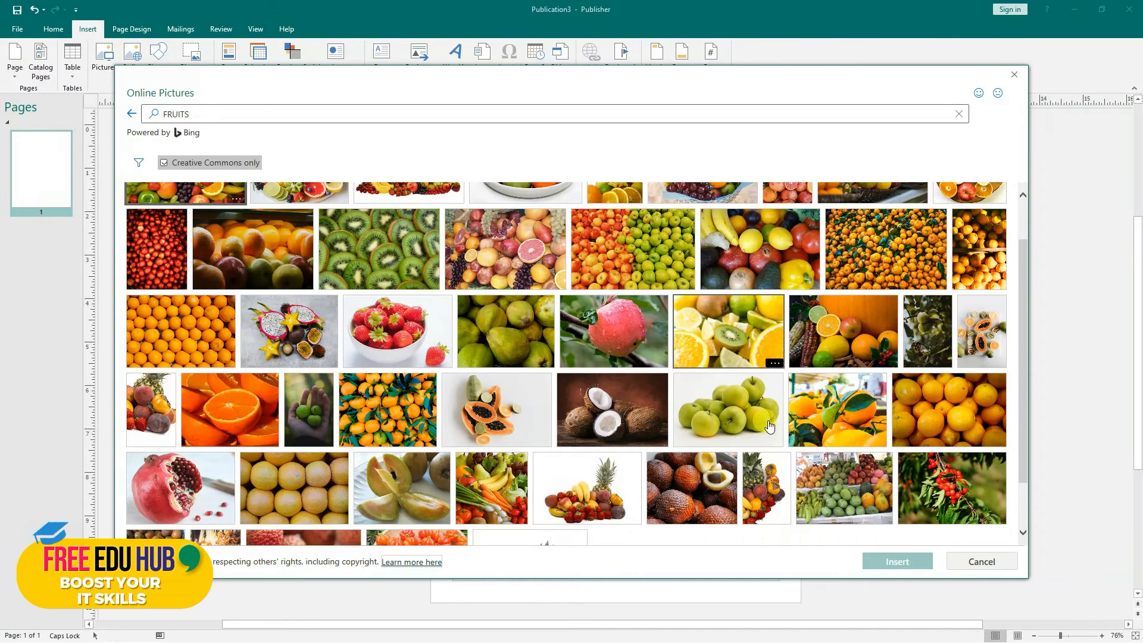
scroll(768, 426, down, 2)
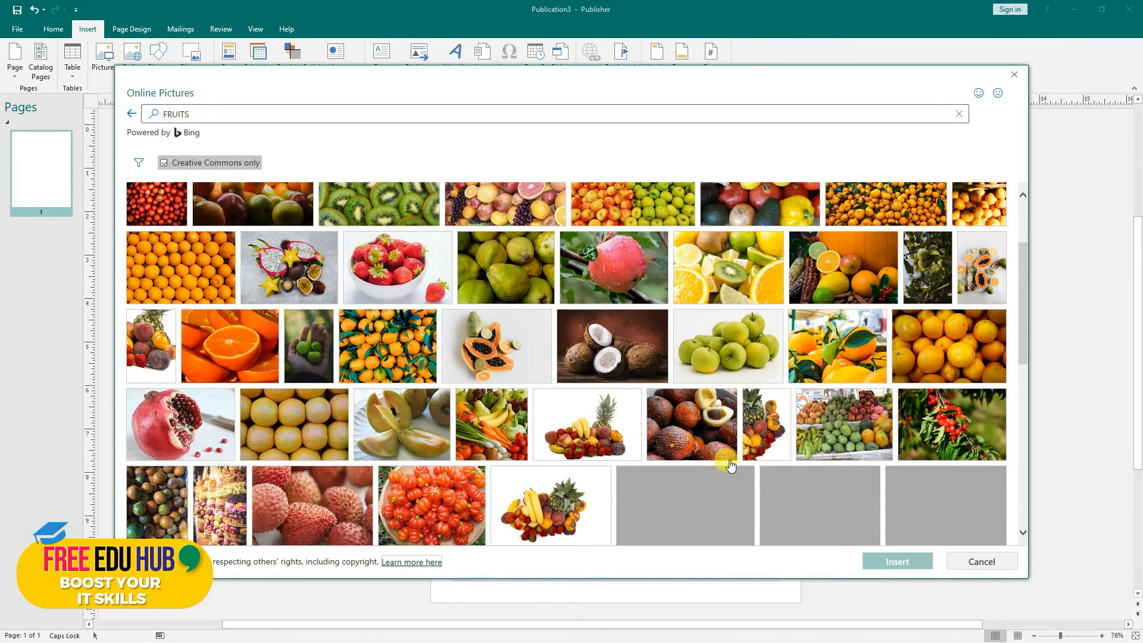
scroll(580, 460, up, 2)
scroll(581, 461, up, 2)
scroll(581, 460, down, 2)
scroll(581, 461, up, 2)
click(400, 214)
double_click(416, 210)
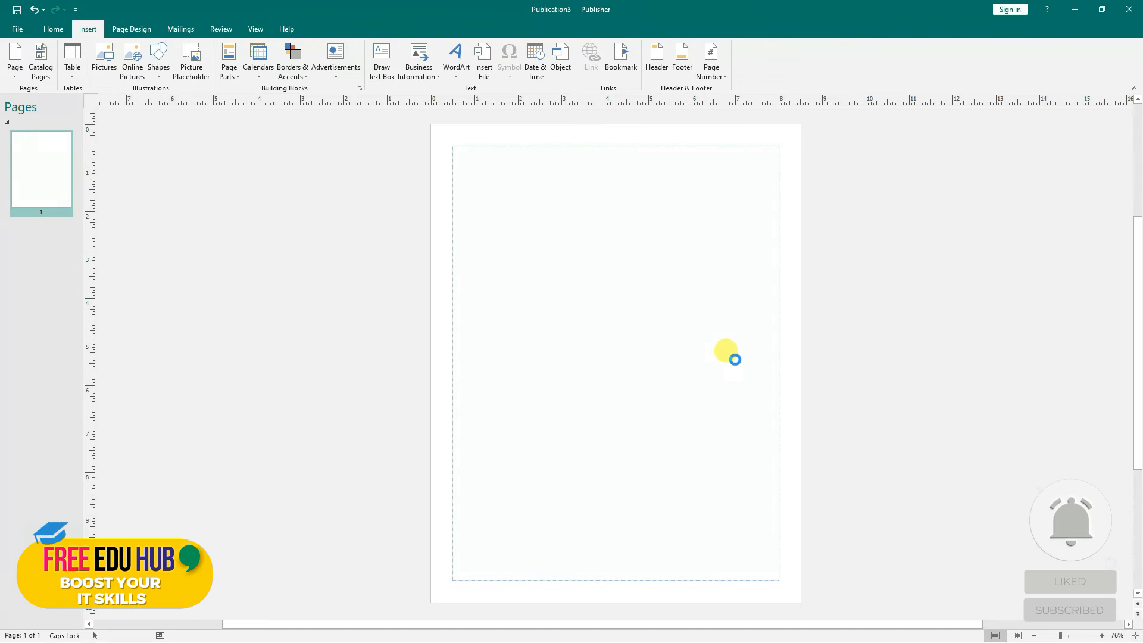
- Shrink the fruit picture to about 7.27 x 4.84 inches and move it down to the lower half of the page
mouse_move(782, 253)
mouse_down()
mouse_move(762, 255)
mouse_move(766, 265)
mouse_up()
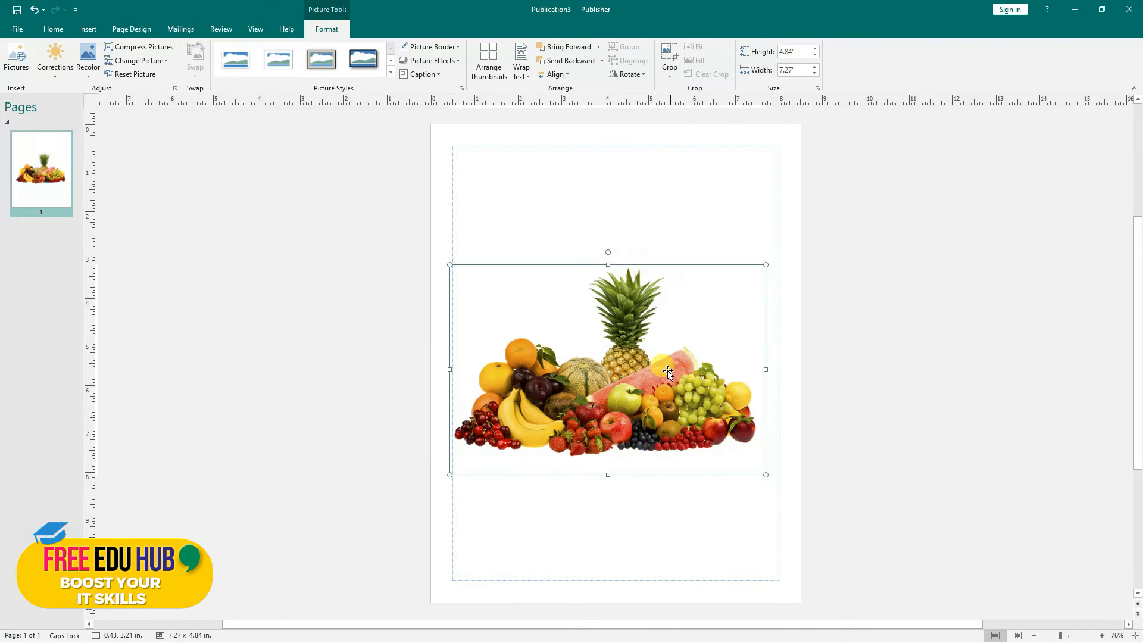
drag(671, 387, 670, 463)
click(704, 284)
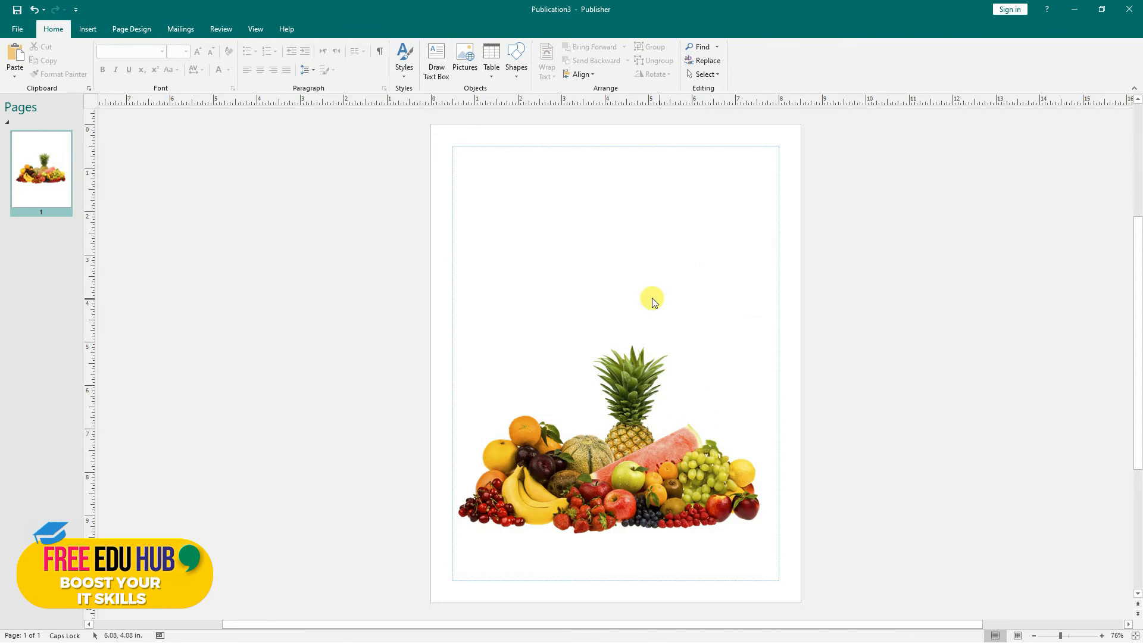
click(535, 236)
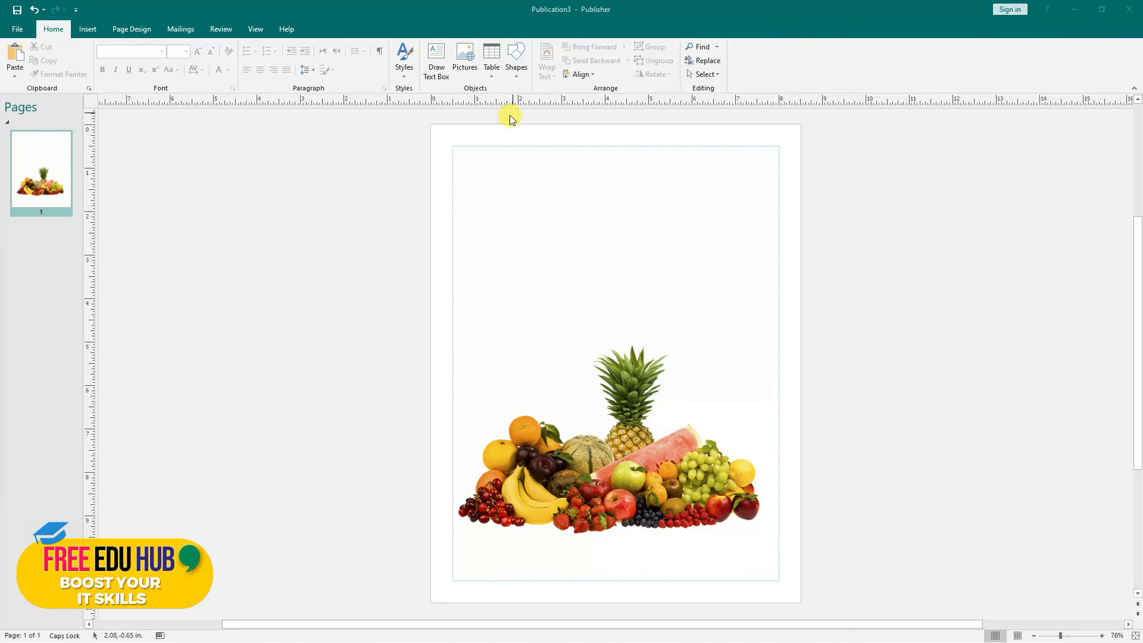
- Draw a text box near the top of the page reading "BUY Fruits Online" and widen it to about 1.85 x 1.00 inches
click(437, 62)
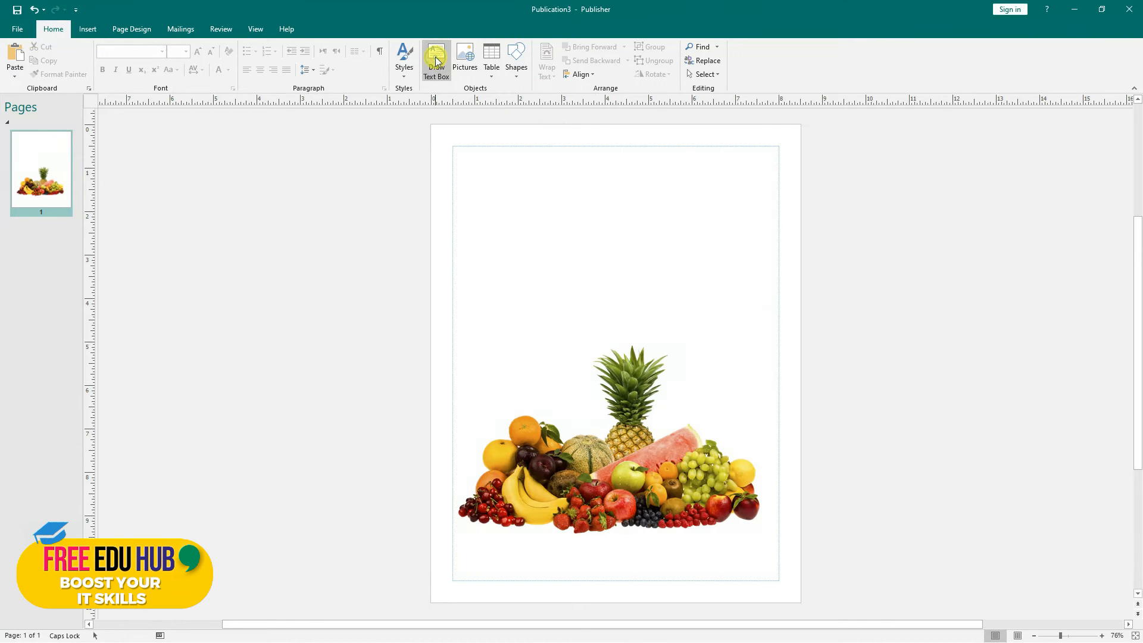
drag(596, 190, 641, 227)
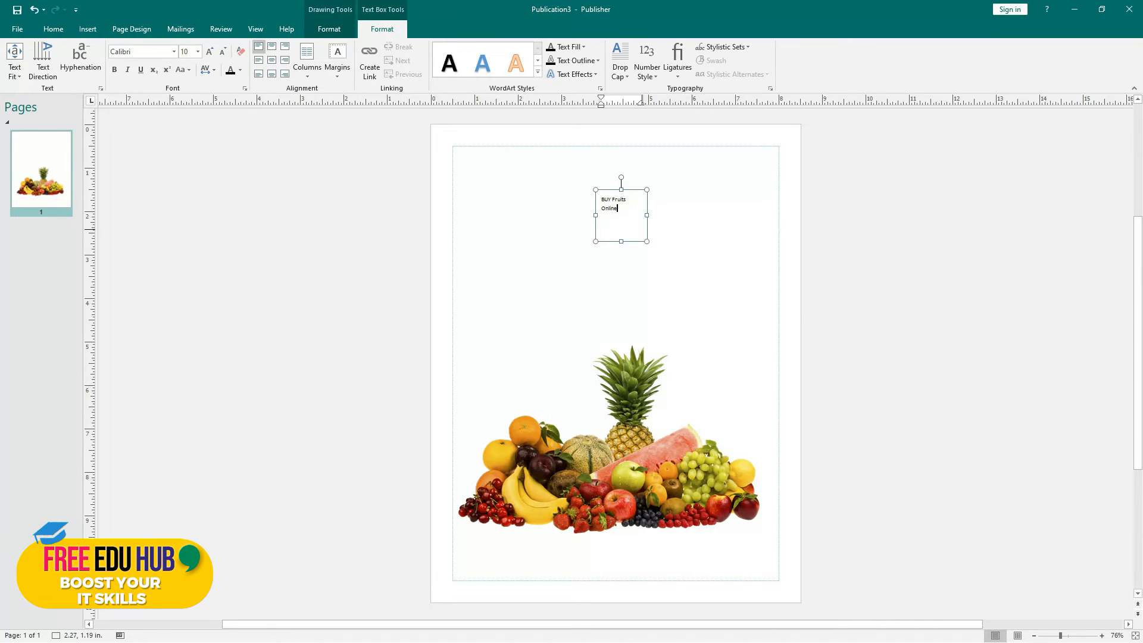
drag(648, 215, 684, 206)
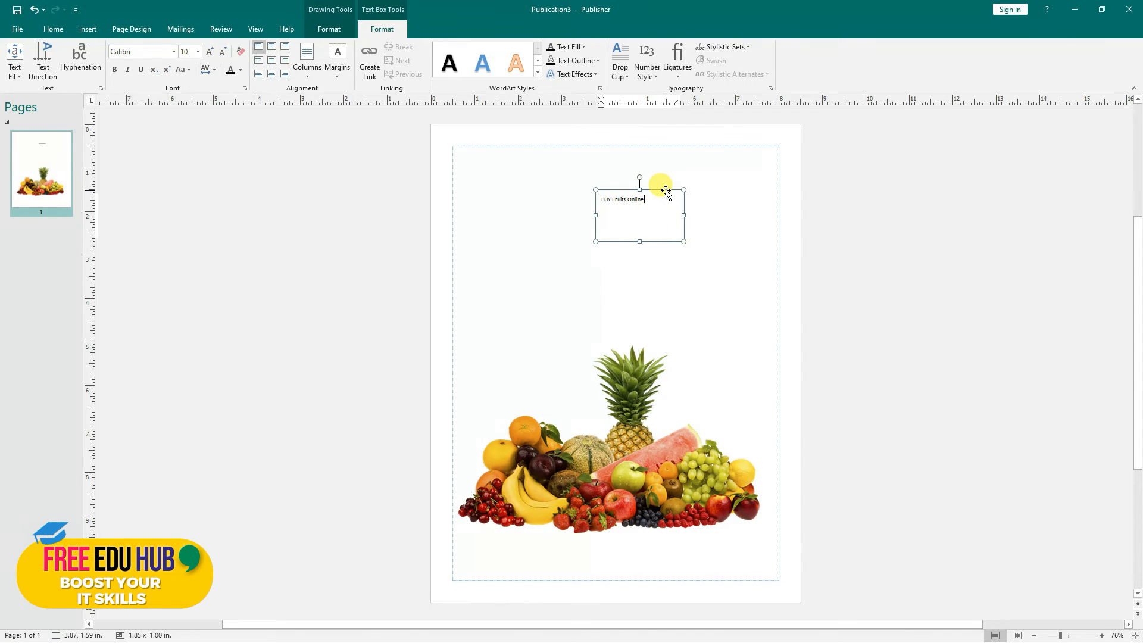
- Increase the font size of all the "BUY Fruits Online" text to 26
key(ctrl+a)
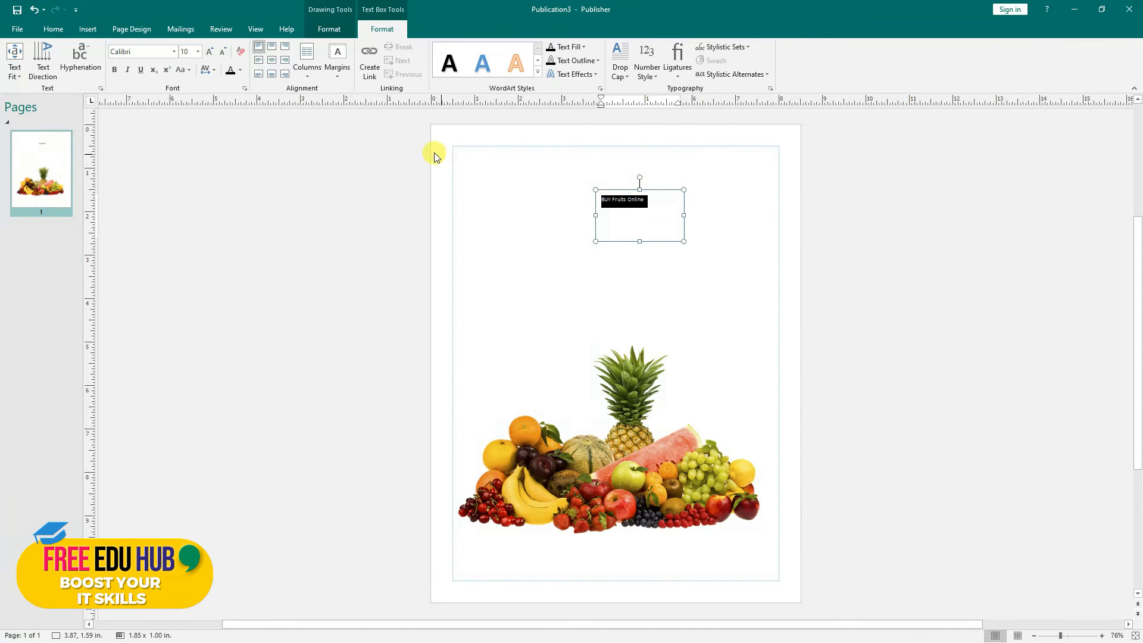
click(208, 52)
click(208, 52)
click(208, 52)
click(208, 52)
click(208, 53)
click(208, 52)
click(209, 52)
click(208, 52)
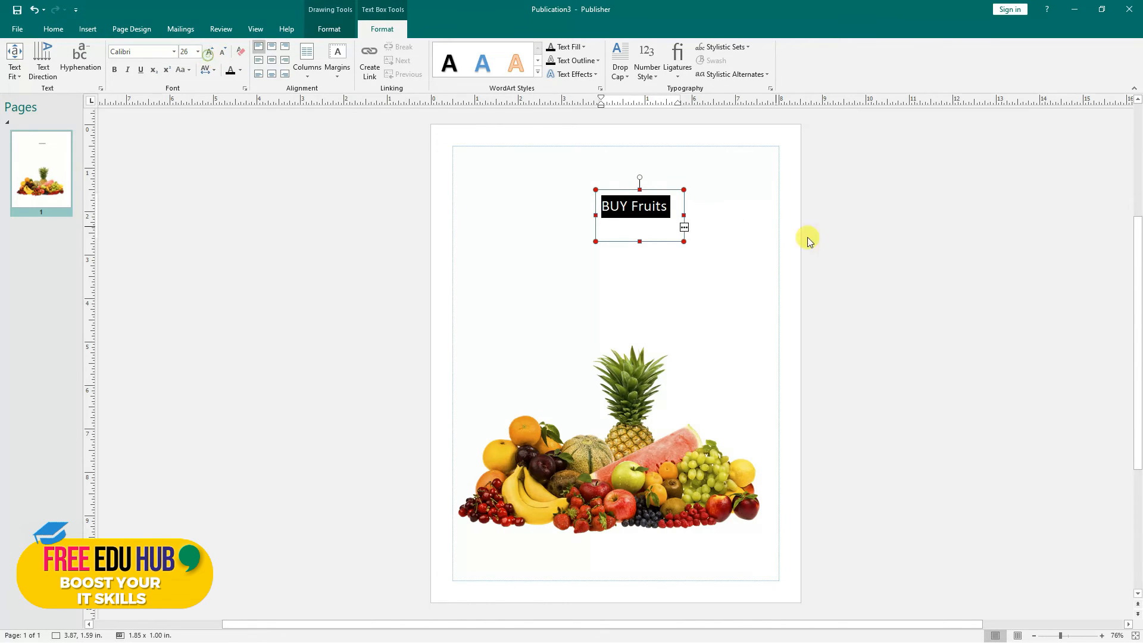
- Widen the heading's text box to about 4.06 inches and move it up and left to about 2.87, 1.34 inches
drag(683, 215, 781, 215)
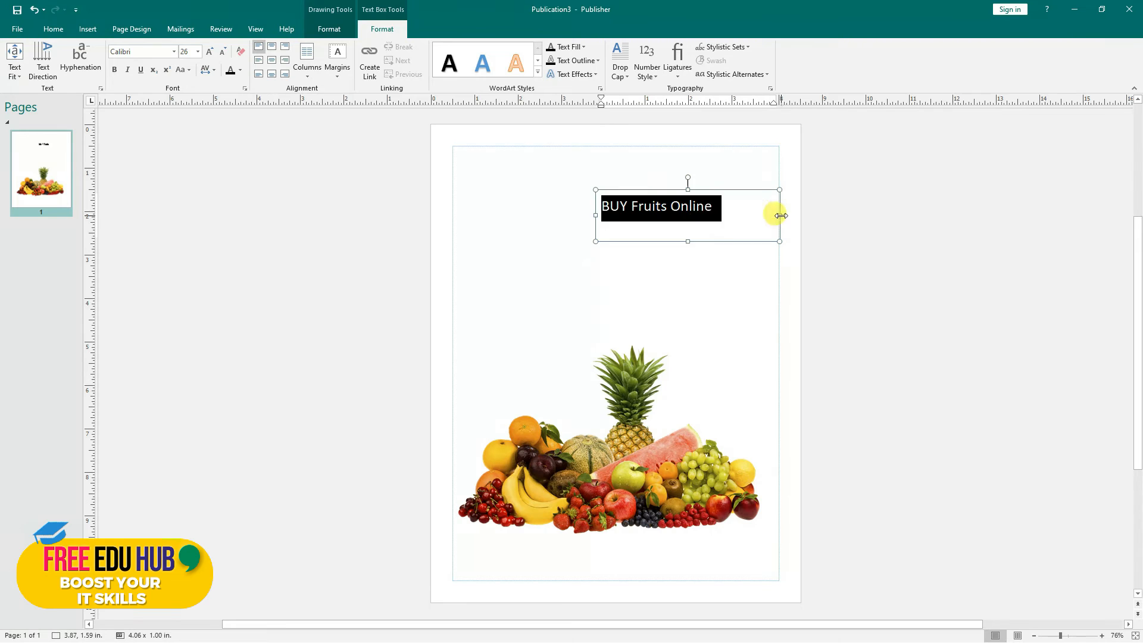
click(606, 189)
drag(606, 189, 559, 175)
click(630, 198)
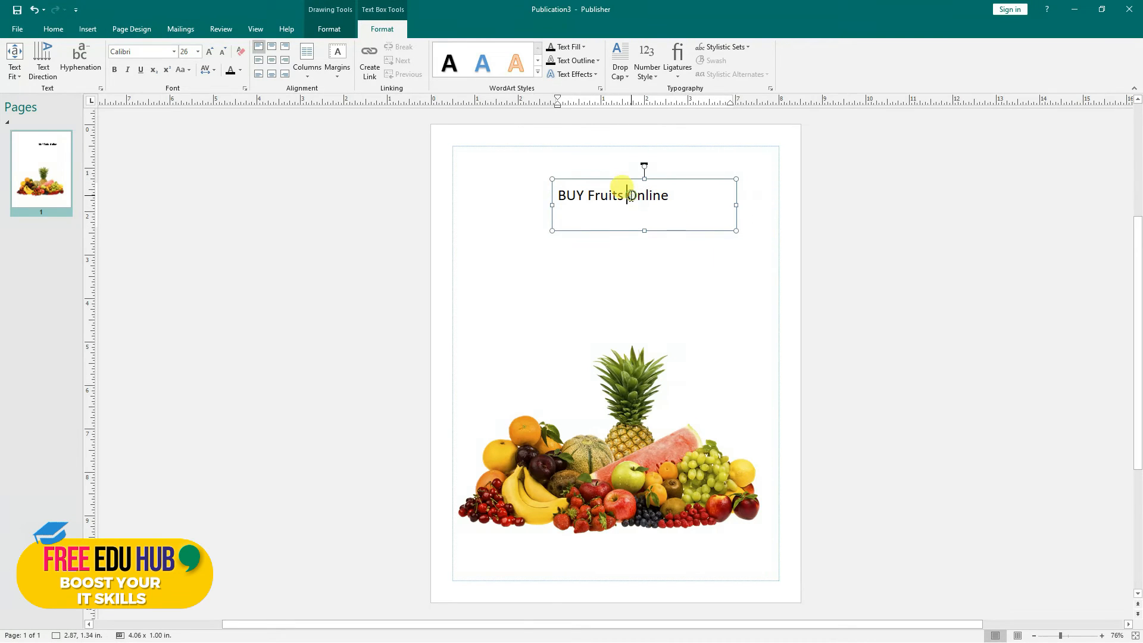
- Center the "BUY Fruits Online" text horizontally in its text box
drag(688, 192, 546, 190)
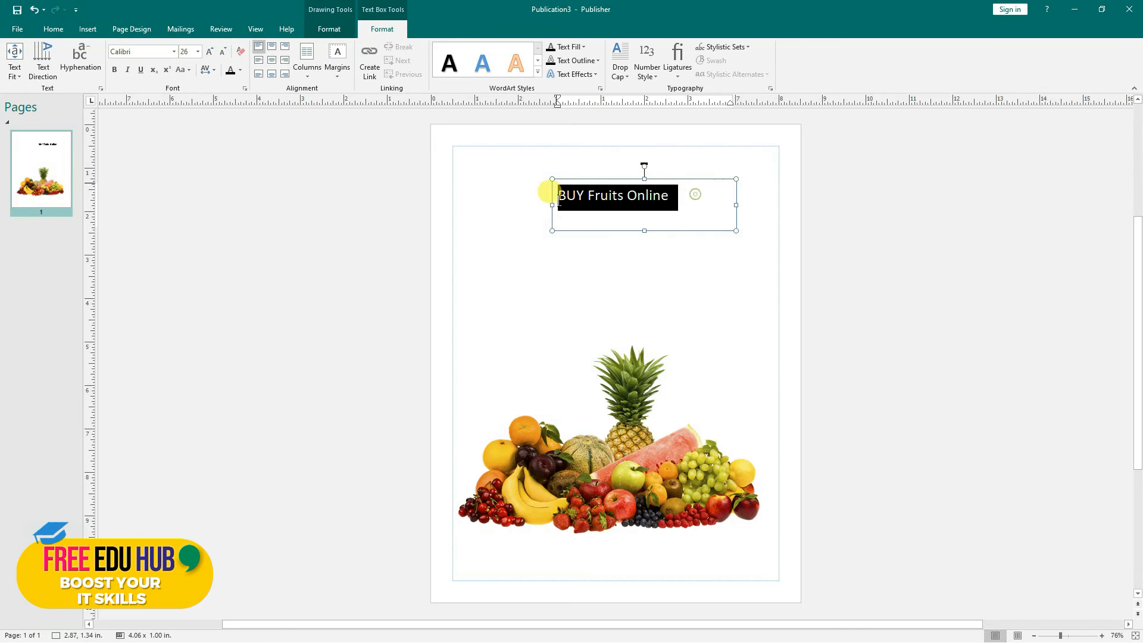
click(591, 182)
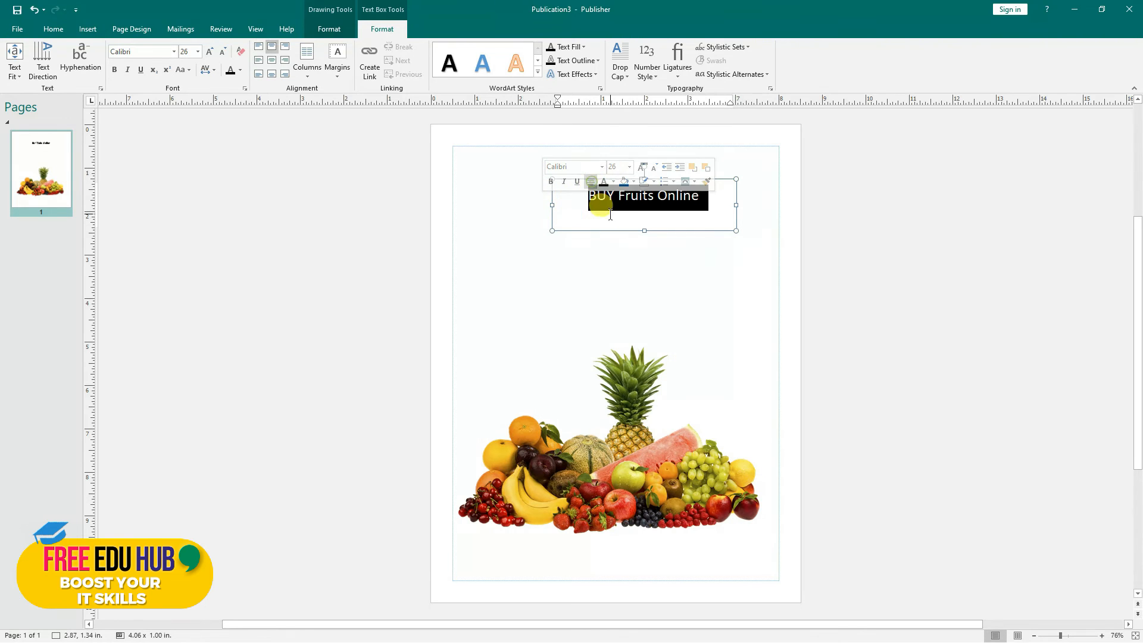
click(617, 243)
click(647, 191)
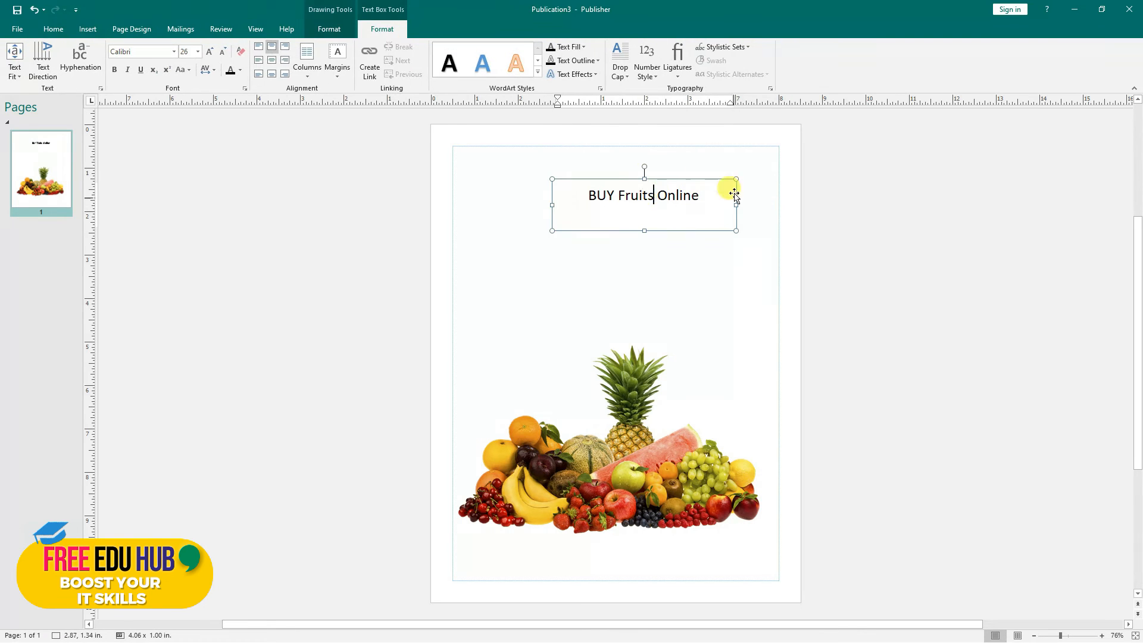
- Reduce the height of the "BUY Fruits Online" text box to about 0.60 inches
click(712, 247)
click(668, 193)
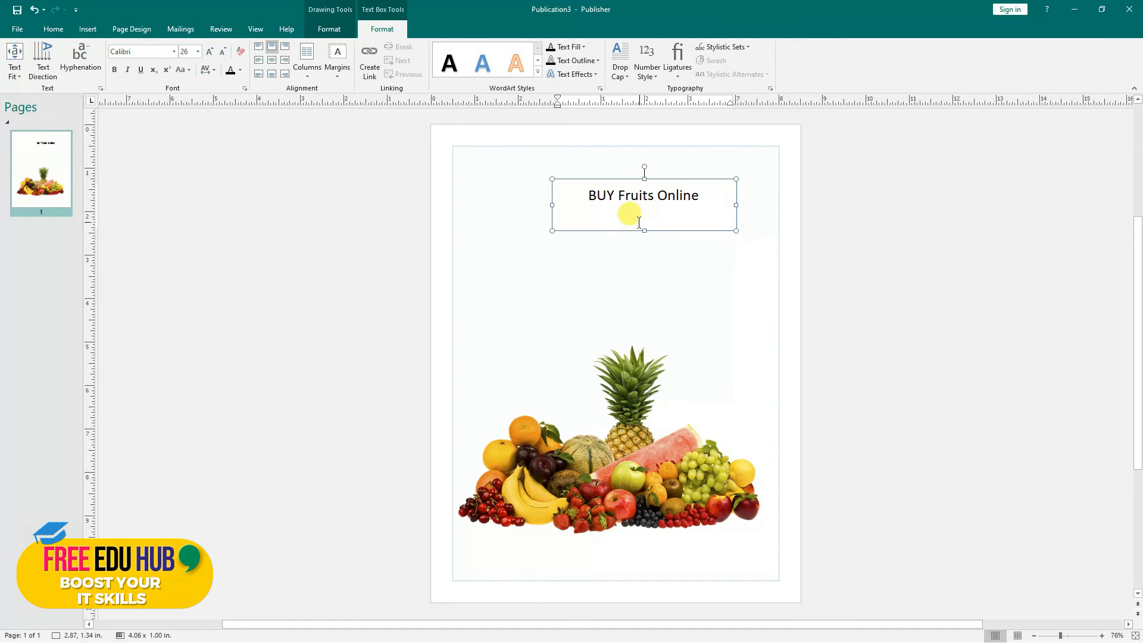
drag(645, 226, 649, 213)
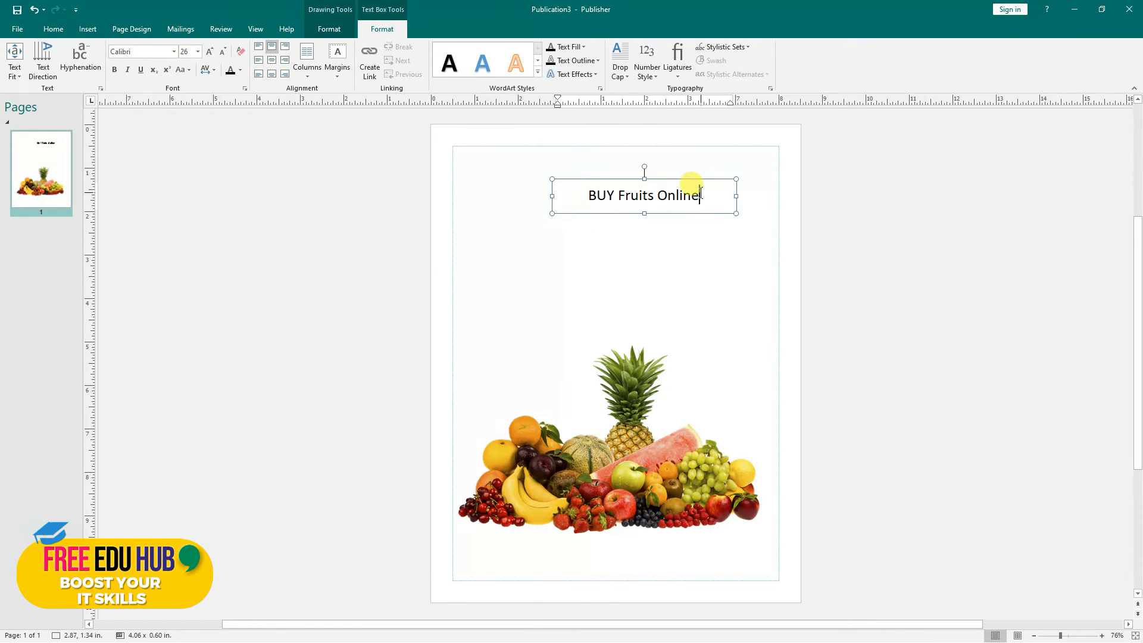
click(667, 213)
click(666, 209)
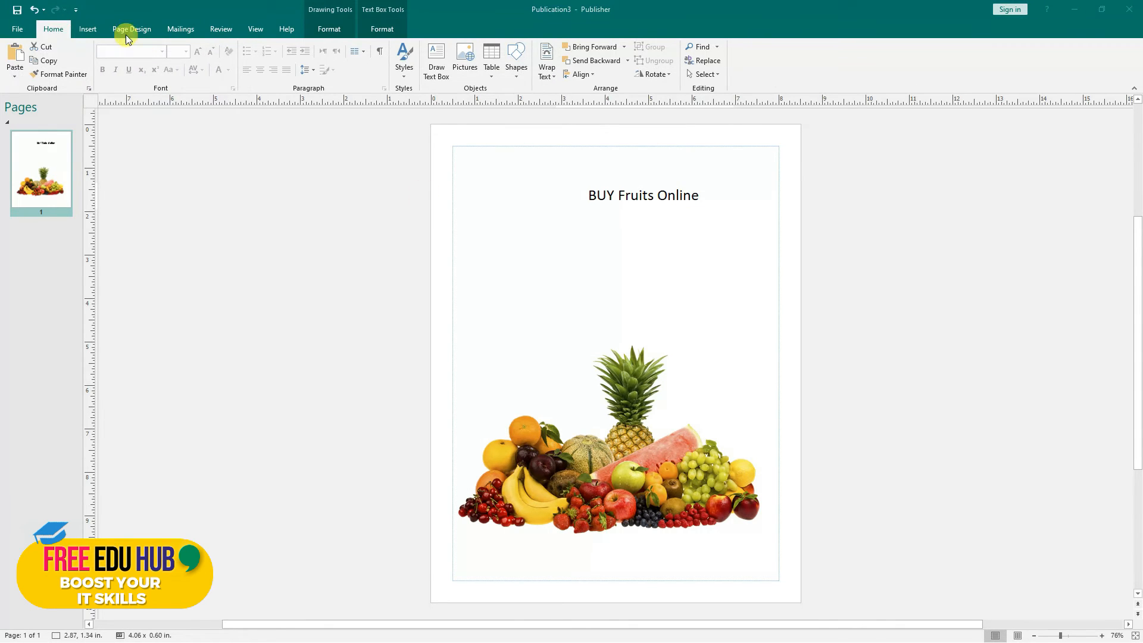
- Align the heading's text box to the center and top of the page relative to the margin guides
click(53, 28)
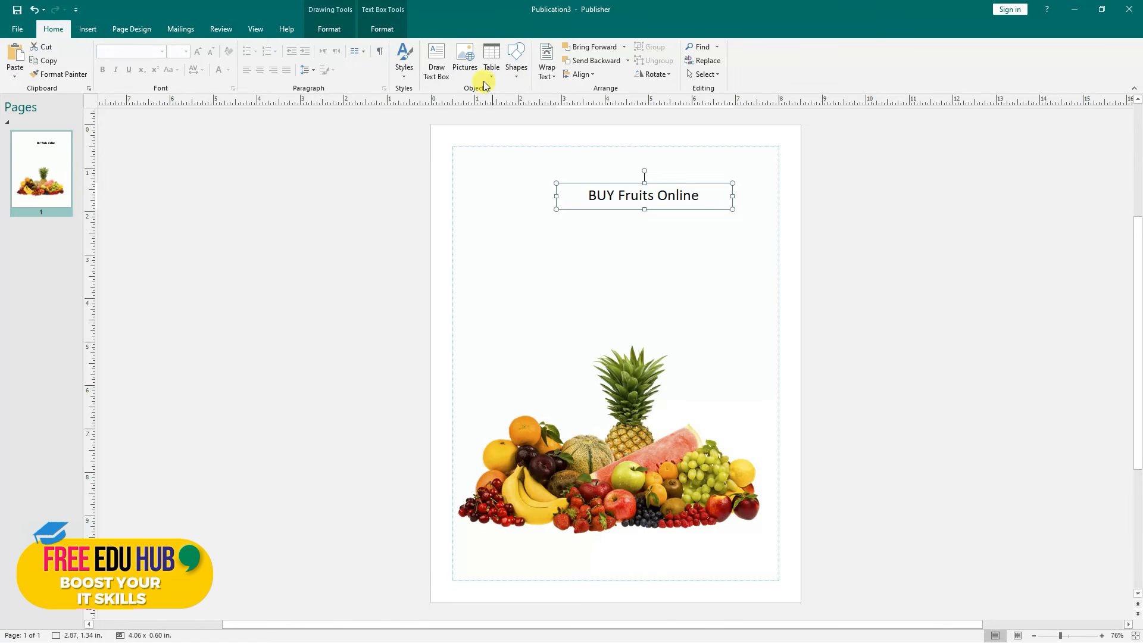
click(586, 79)
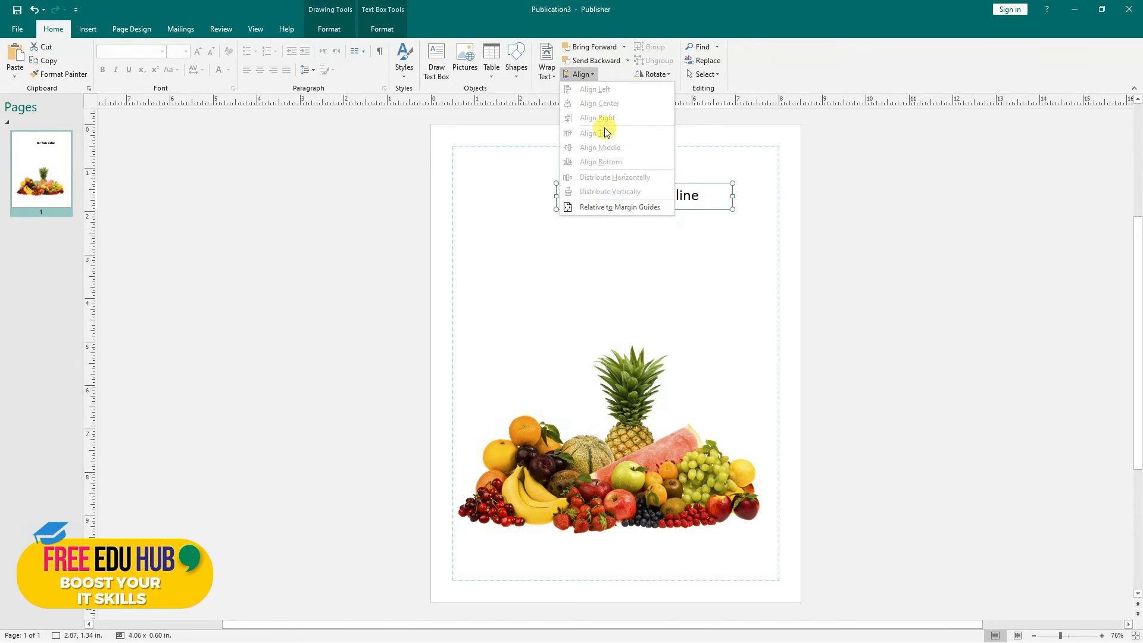
click(617, 208)
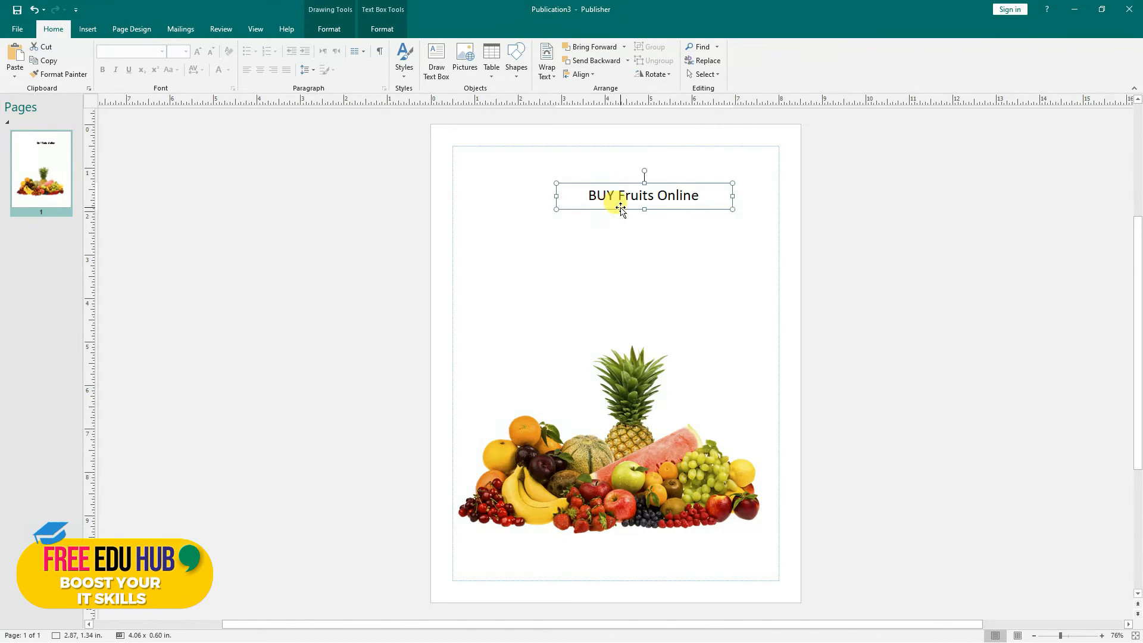
click(580, 74)
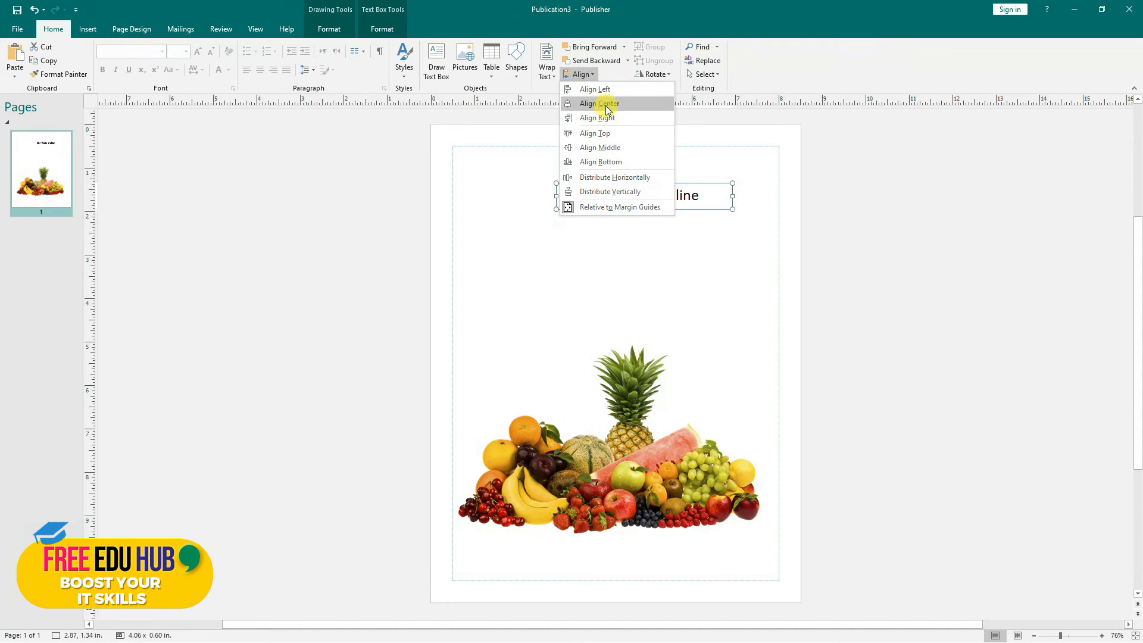
click(602, 104)
click(581, 74)
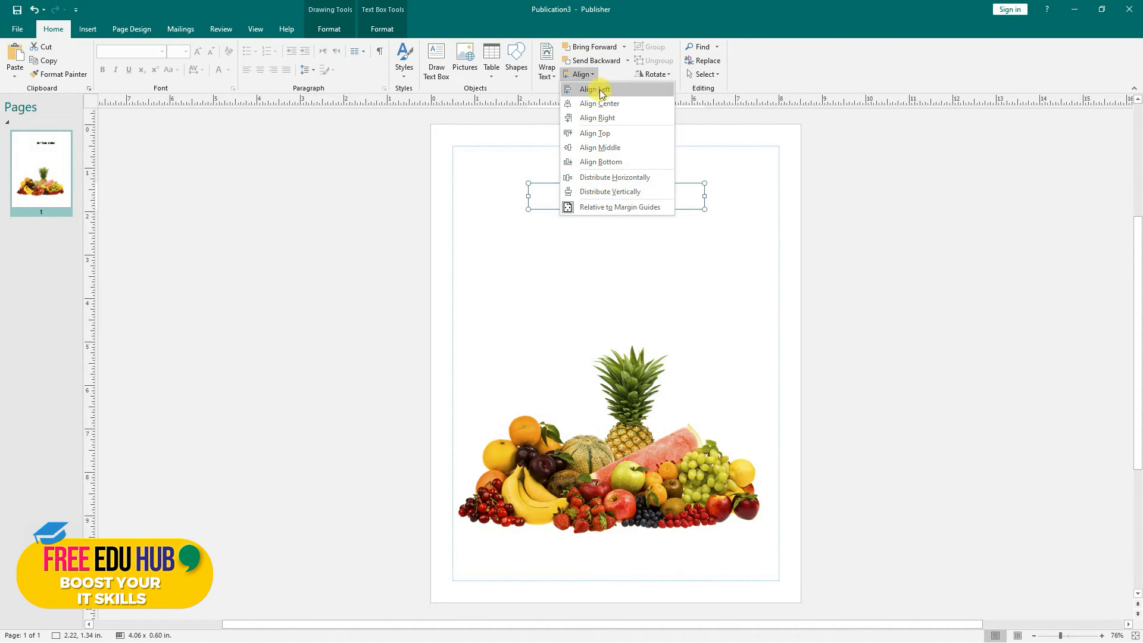
click(607, 132)
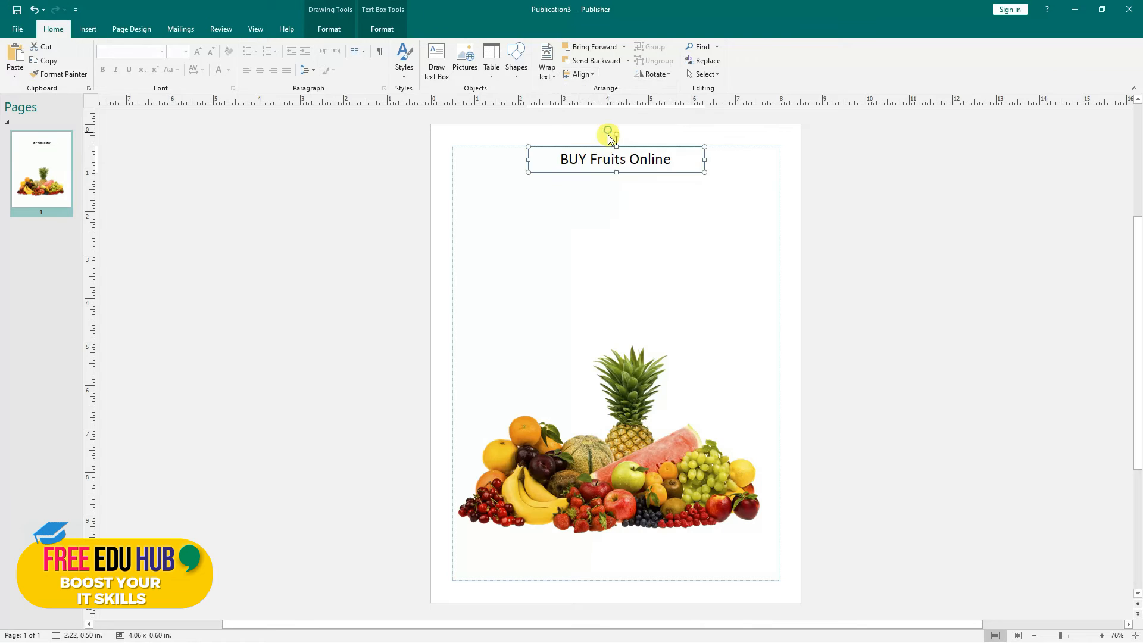
click(628, 221)
- Increase the font size of all the "BUY Fruits Online" text to 72
click(596, 171)
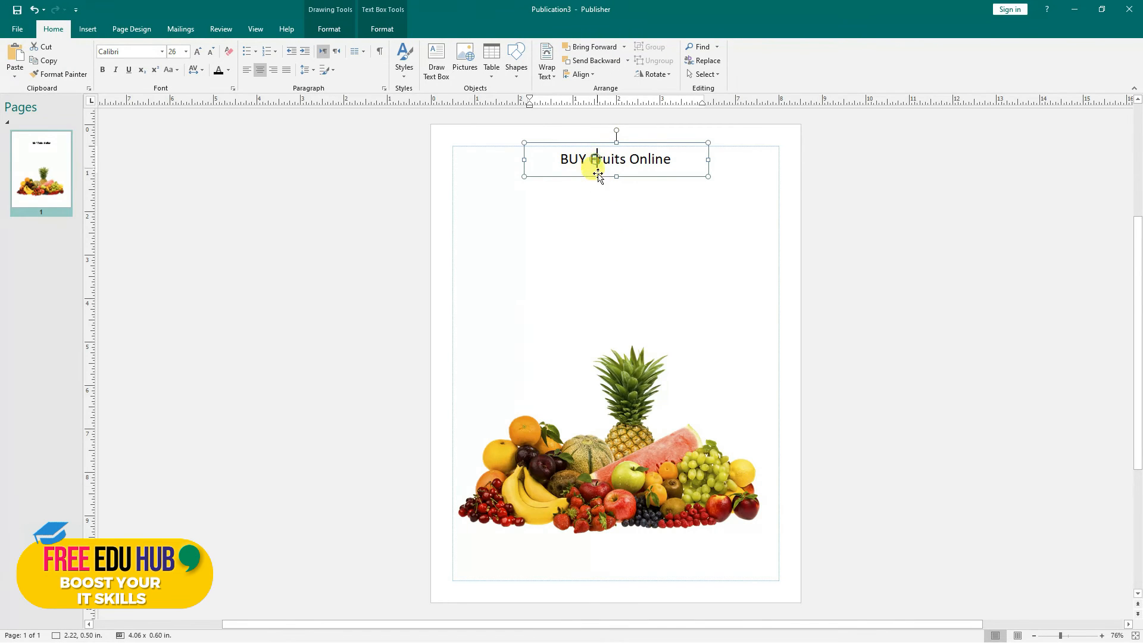
click(601, 183)
click(591, 159)
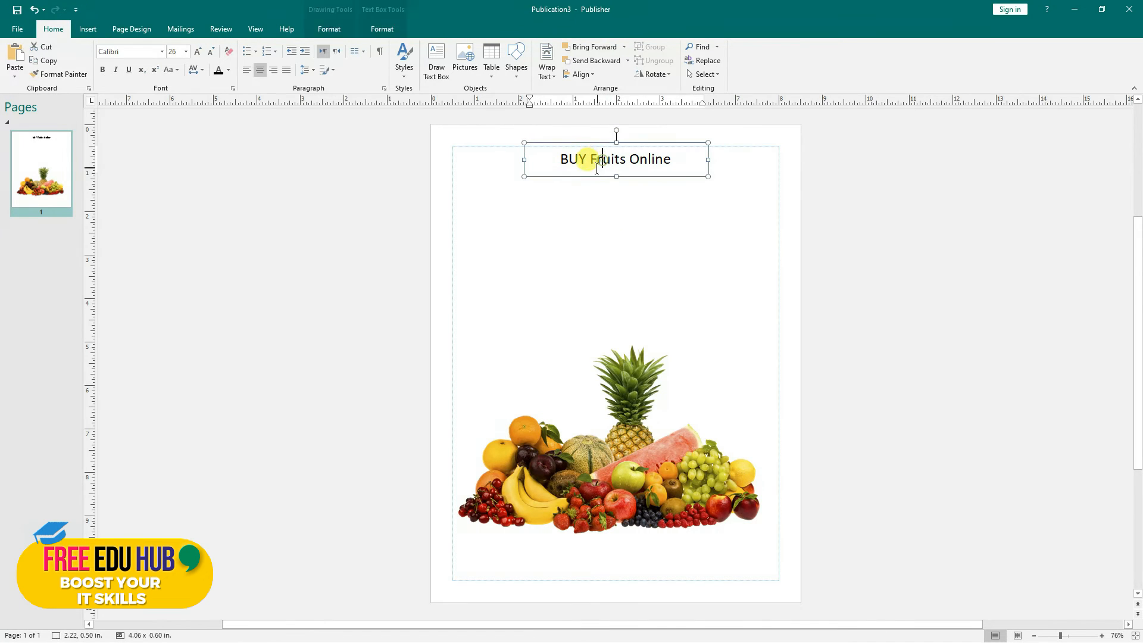
key(ctrl+a)
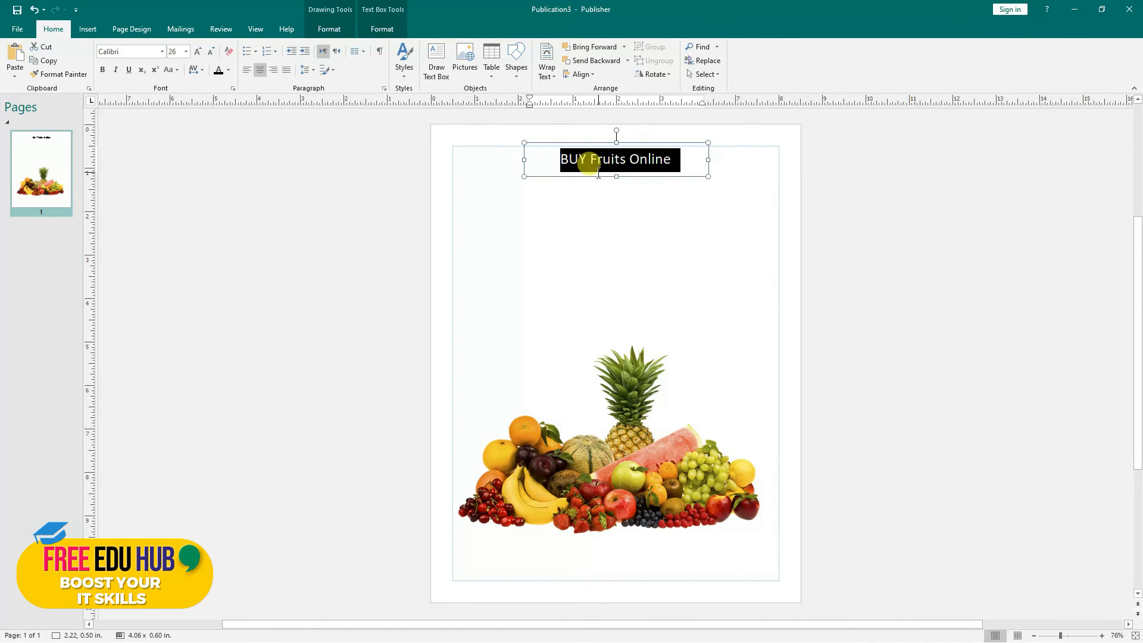
click(199, 52)
click(199, 53)
click(199, 52)
click(199, 53)
- Enlarge the heading's text box to the full width between the margins, about 7.50 x 1.78 inches
click(526, 172)
drag(524, 158, 449, 150)
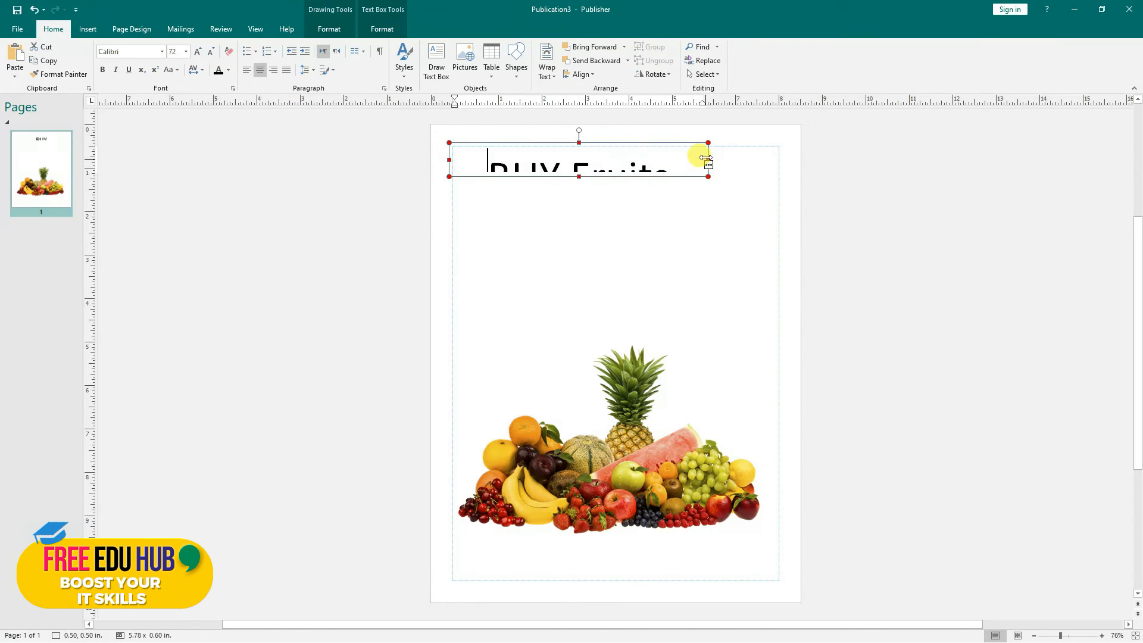
drag(708, 159, 781, 173)
drag(619, 177, 614, 226)
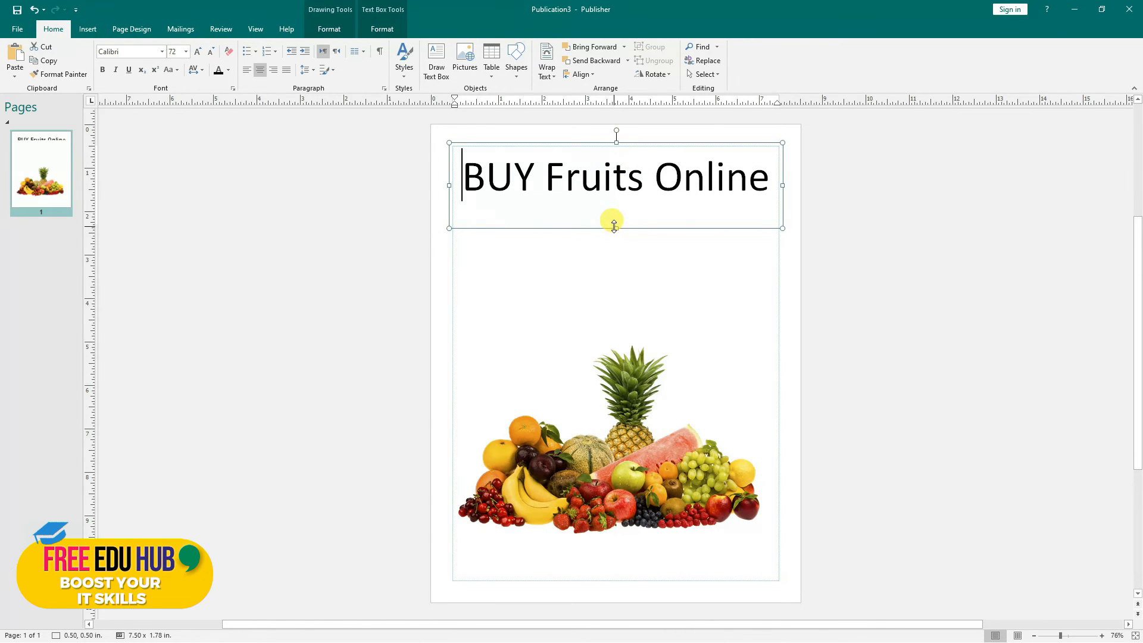
click(616, 234)
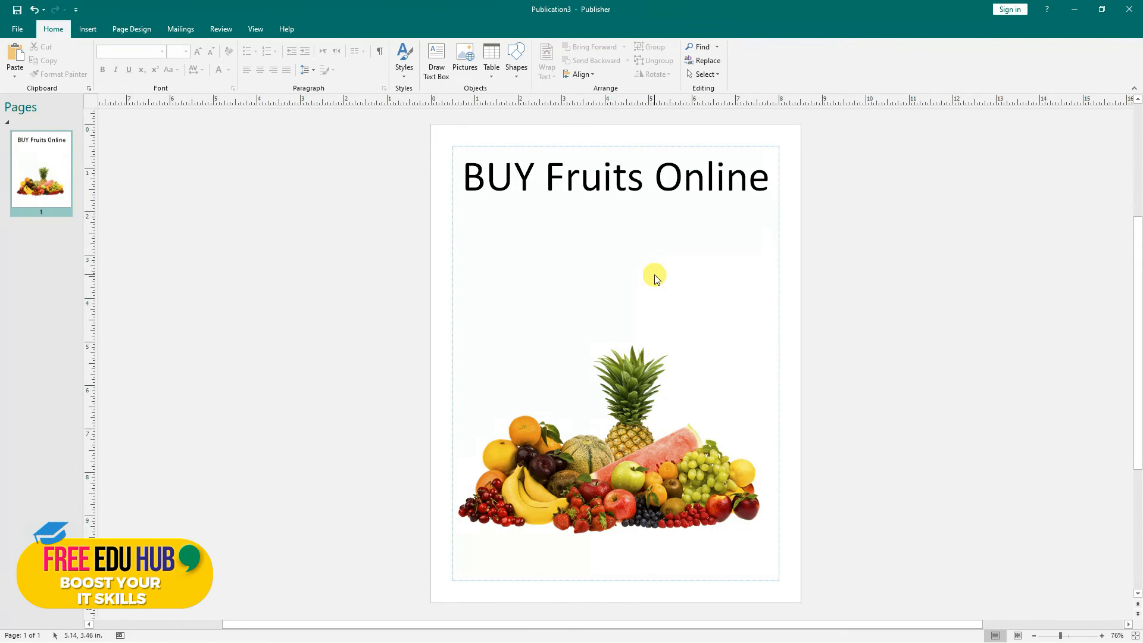
click(621, 308)
click(580, 261)
click(131, 29)
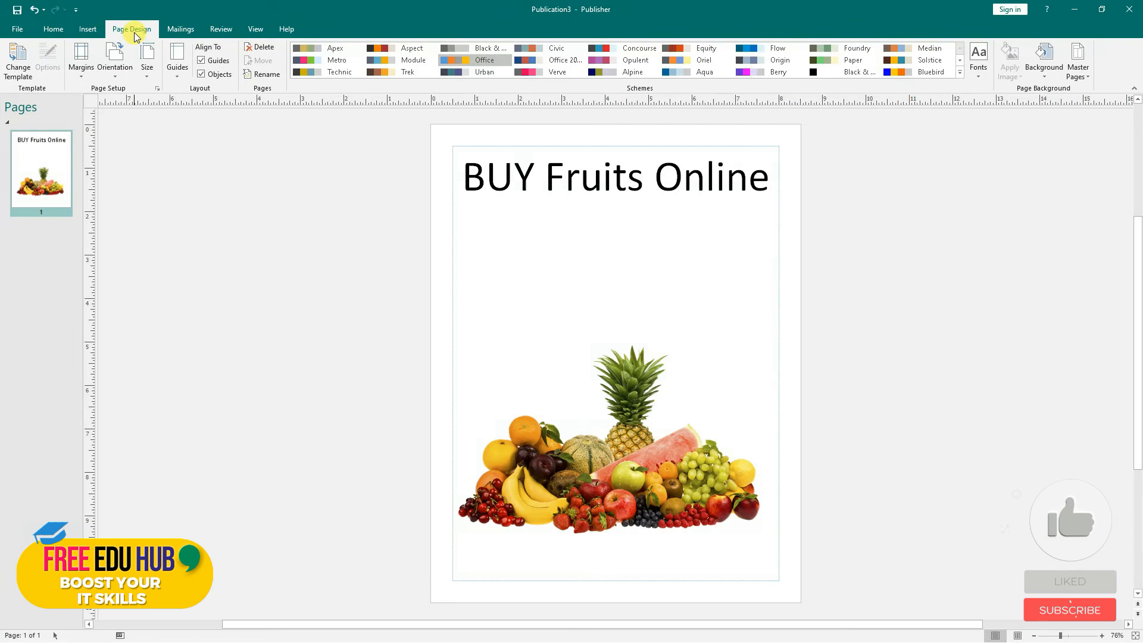
click(179, 29)
- Insert the Starburst attention getter from the full Advertisements building block library
click(84, 31)
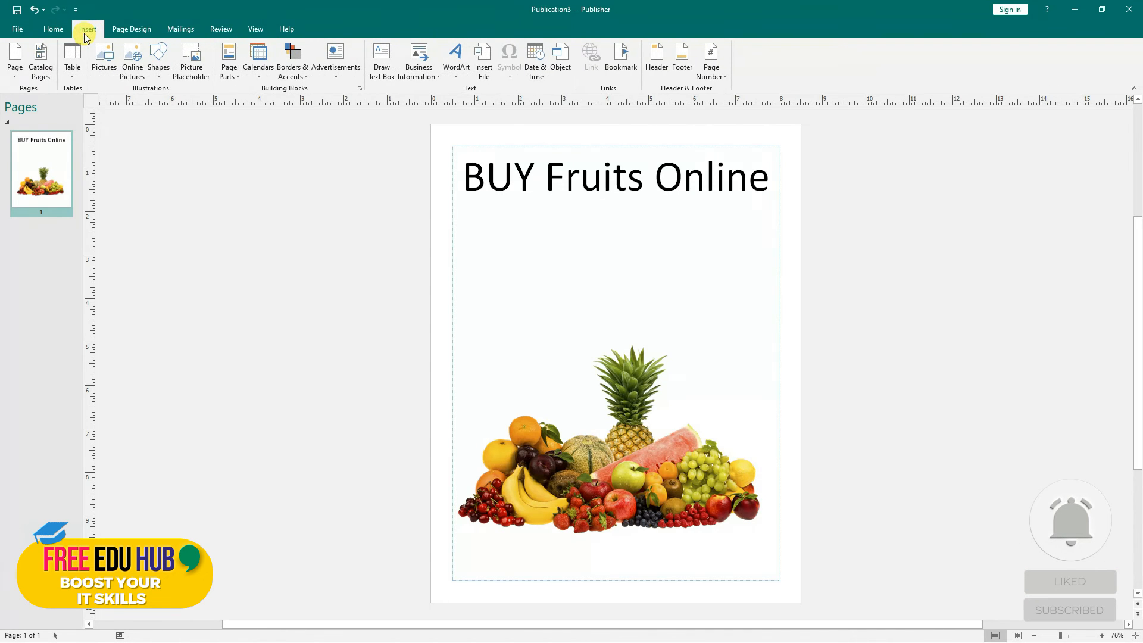
click(337, 75)
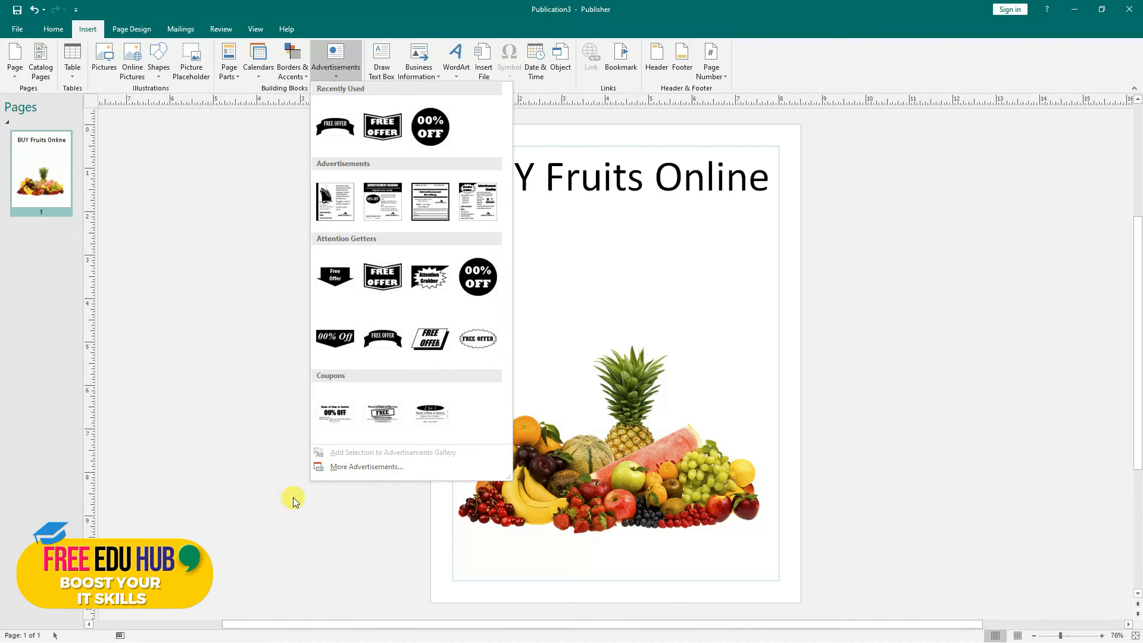
click(365, 467)
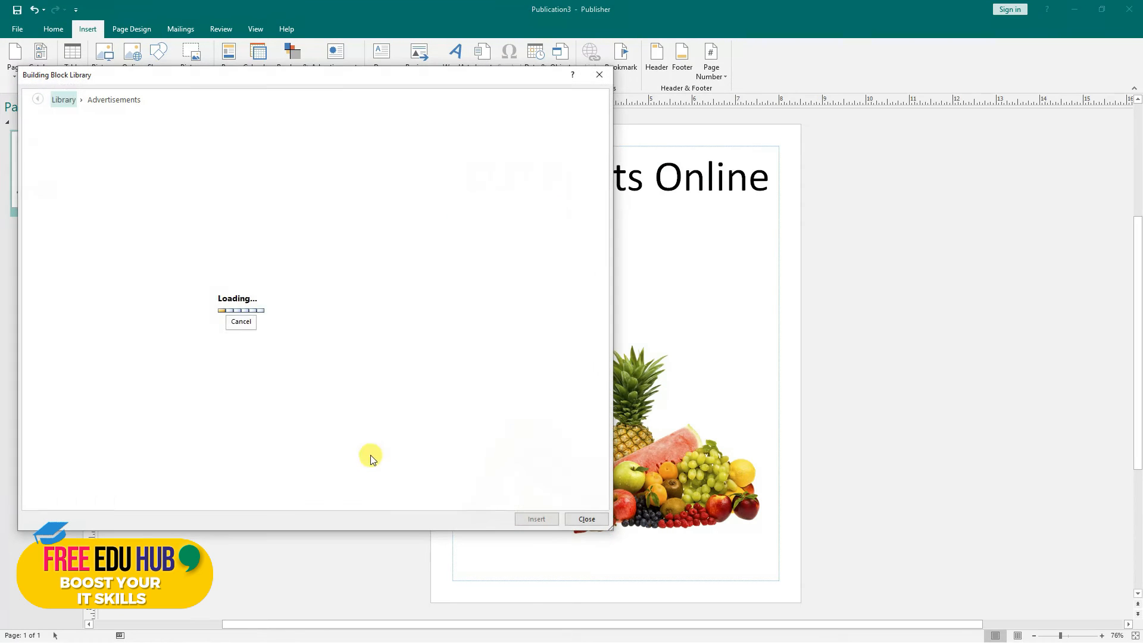
scroll(292, 288, down, 2)
scroll(287, 333, down, 2)
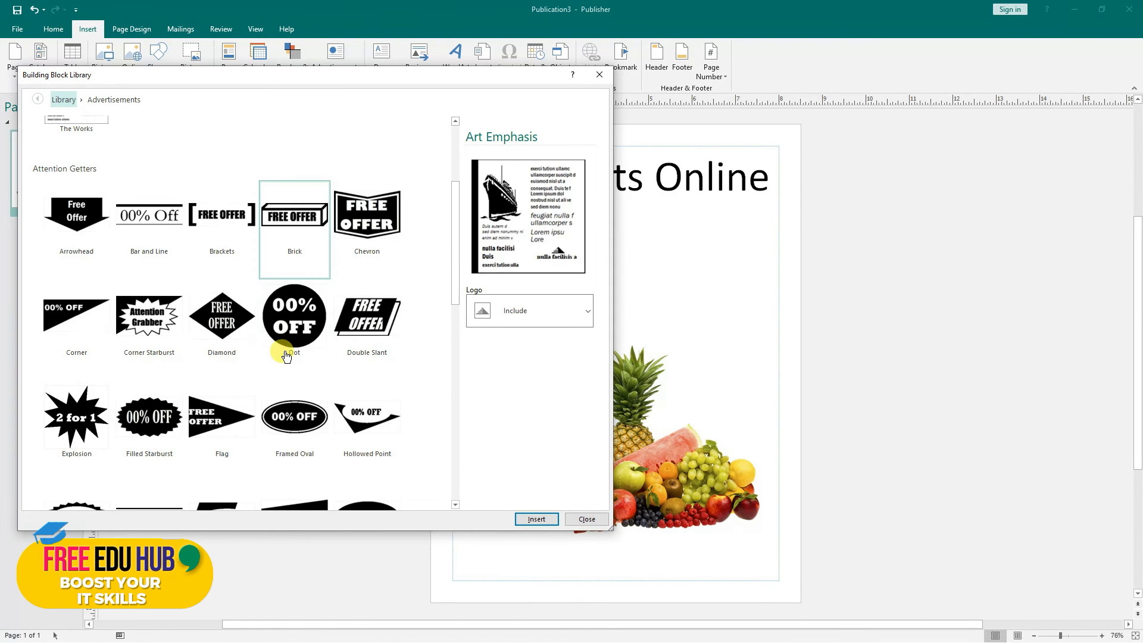
scroll(288, 372, down, 4)
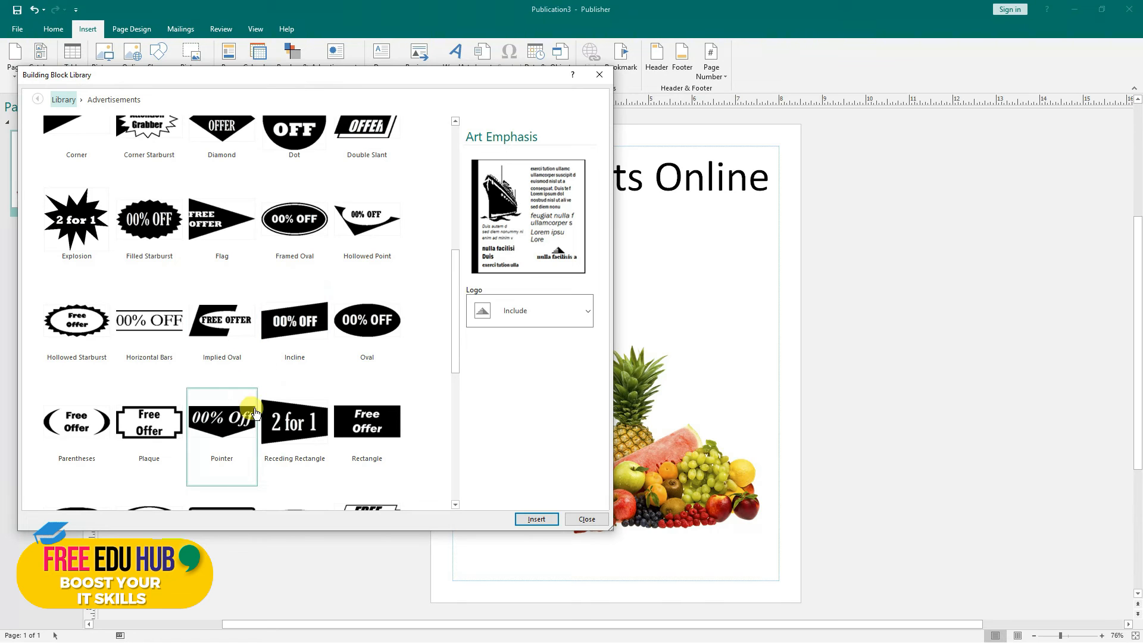
scroll(256, 388, down, 6)
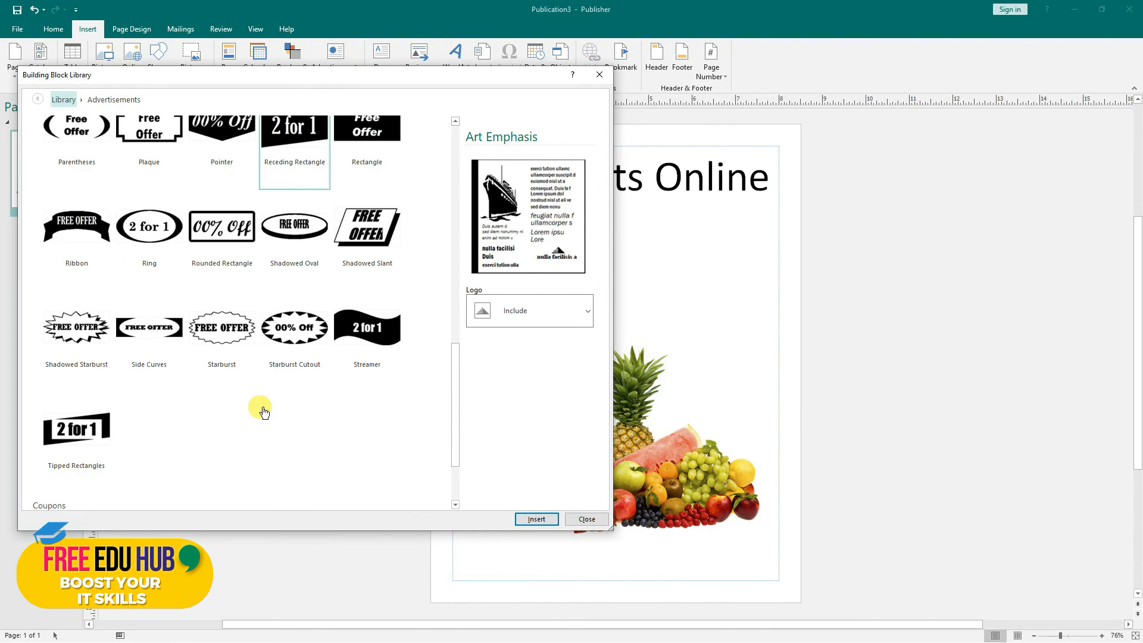
click(238, 337)
double_click(238, 337)
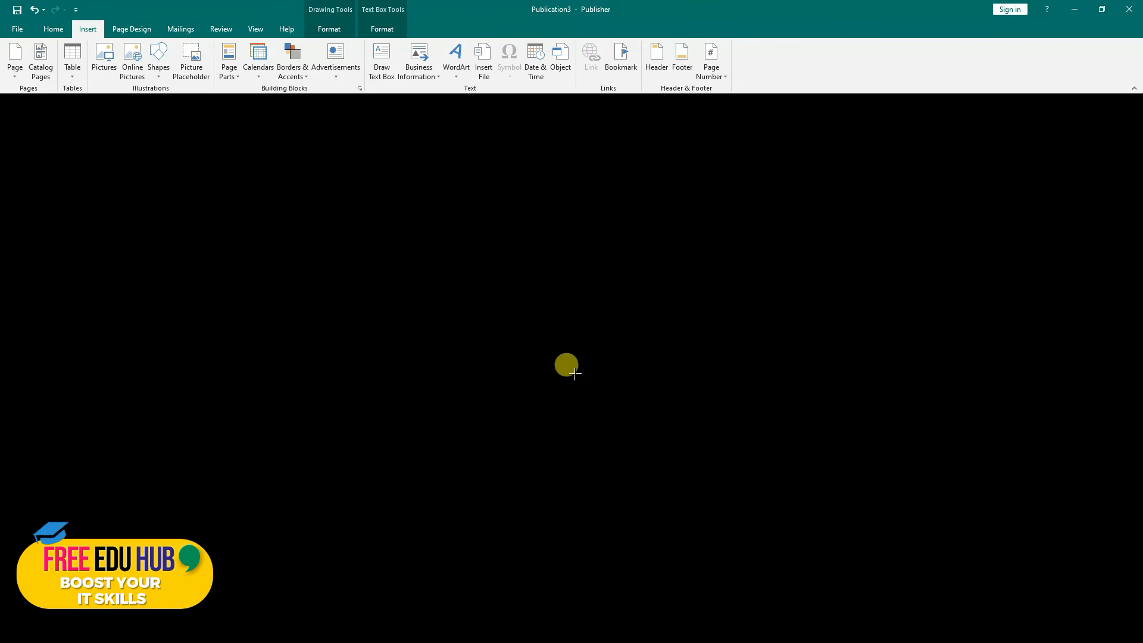
- Move the starburst to the page's lower-left margin corner and shift the fruit picture up clear of it
drag(575, 374, 479, 407)
click(548, 370)
drag(514, 334, 494, 513)
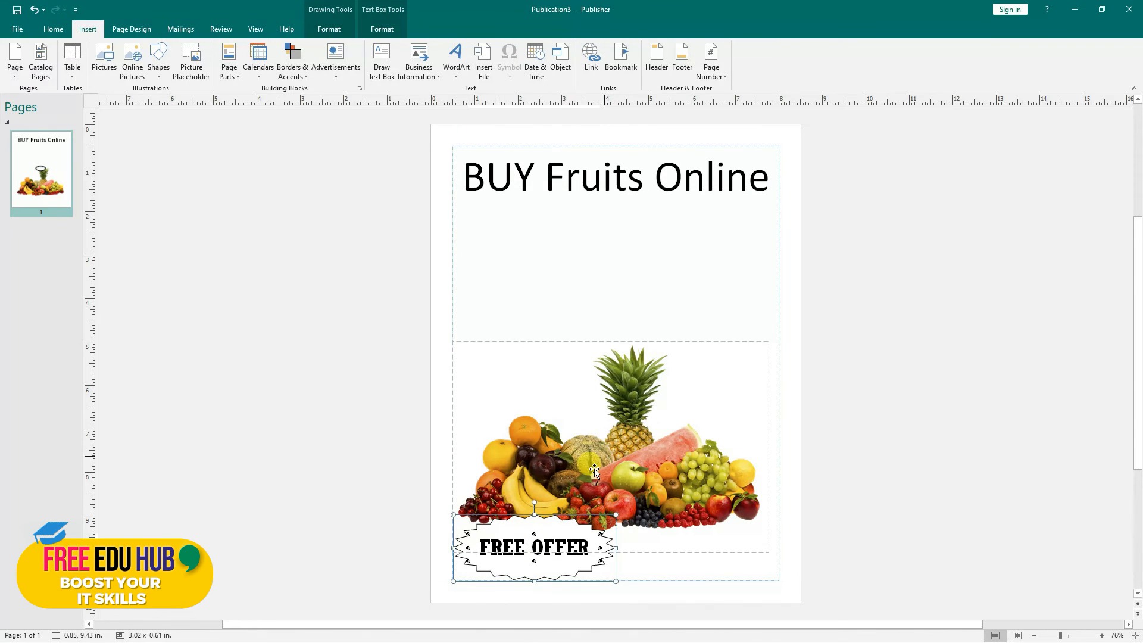
drag(614, 459, 615, 427)
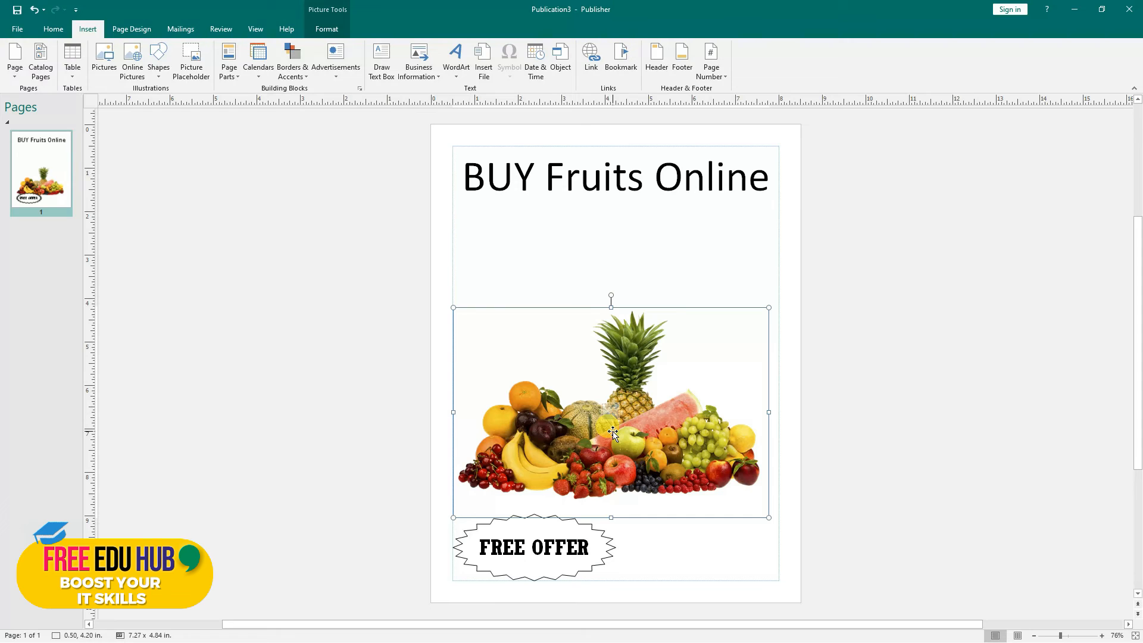
drag(613, 432, 612, 420)
- Replace the starburst's text with "FREE DELIVERY" and shrink the starburst to about 2.84 x 1.42 inches
click(511, 547)
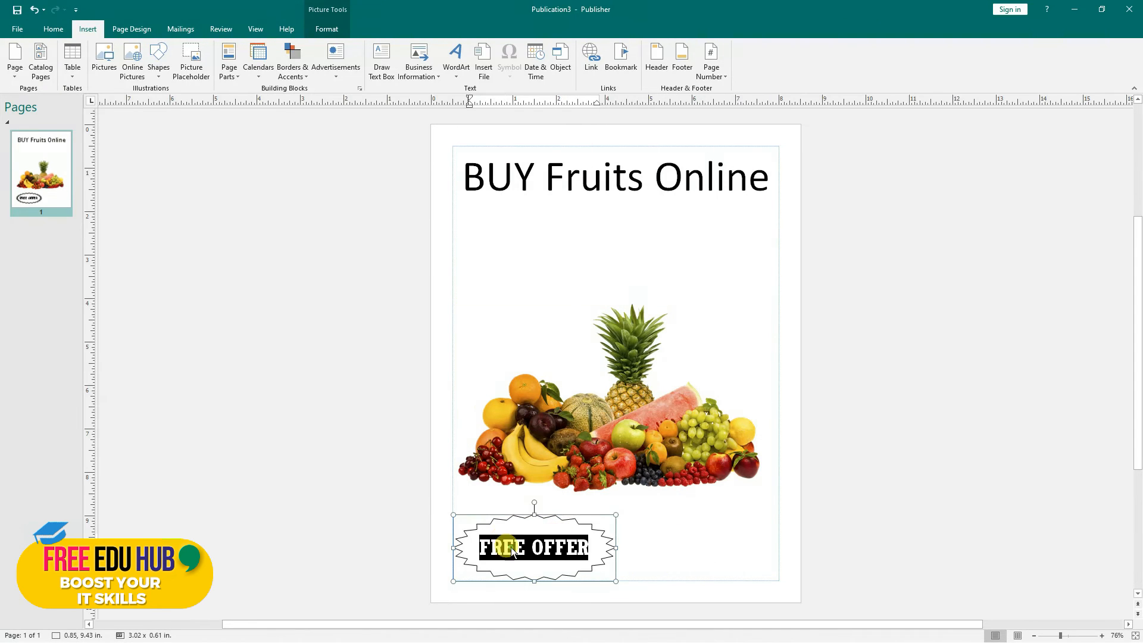
drag(510, 551, 555, 552)
key(Caps_Lock)
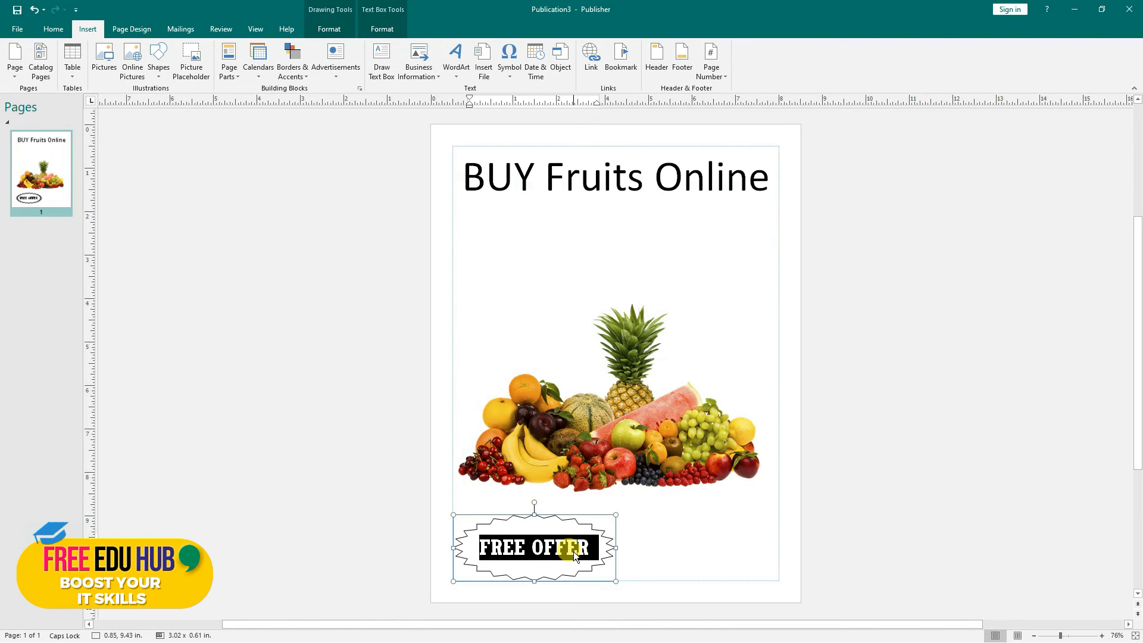
text(FREE DELIVERY)
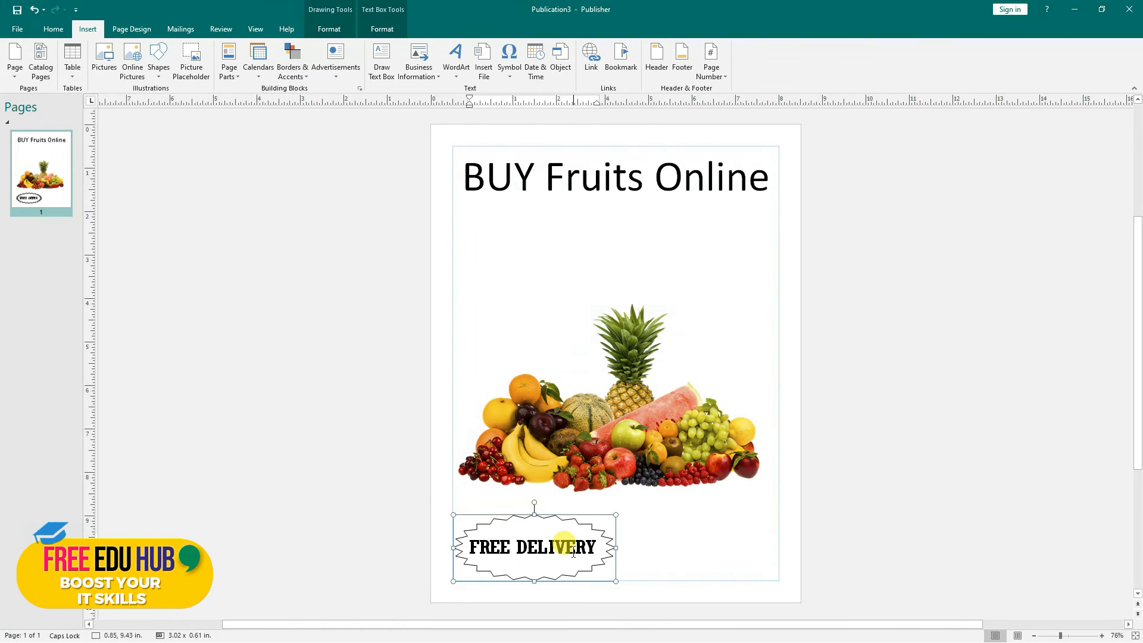
click(661, 540)
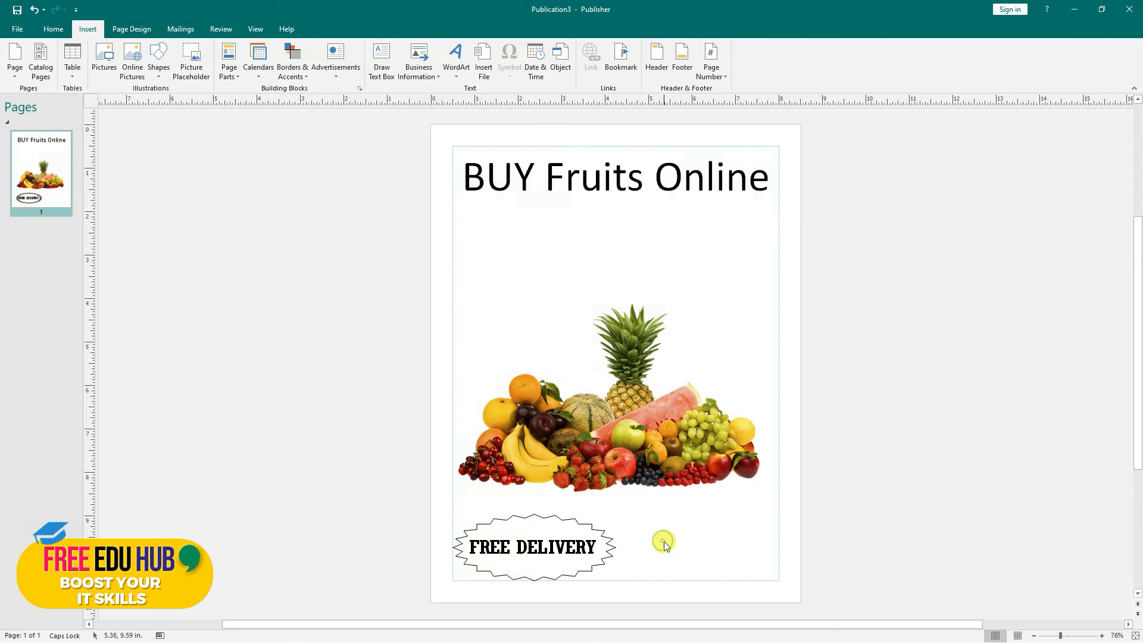
click(567, 543)
drag(615, 515, 576, 520)
- Move the fruit picture down to about 0.50, 4.41 inches and place the starburst between heading and picture at about 3.09, 2.31 inches
click(650, 460)
drag(650, 460, 650, 476)
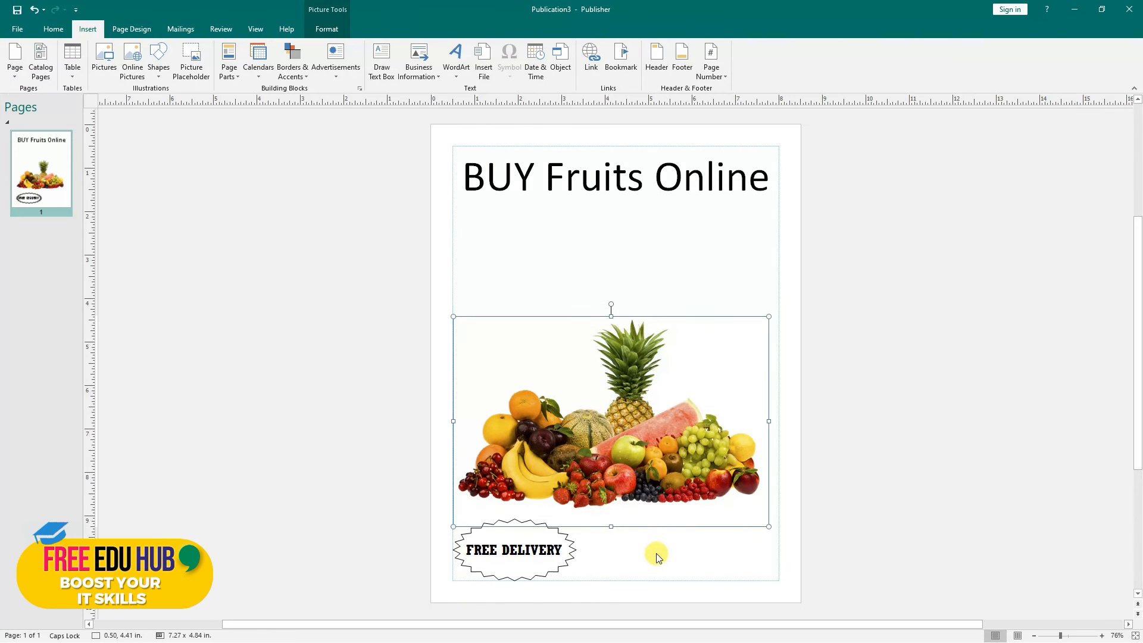
click(657, 557)
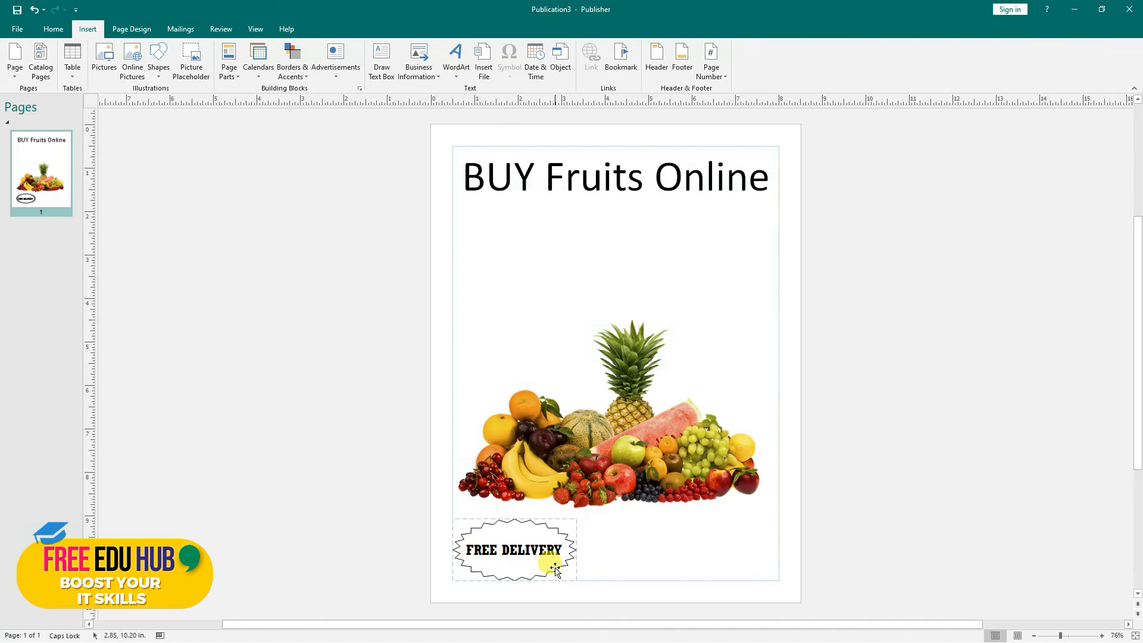
drag(556, 567, 668, 274)
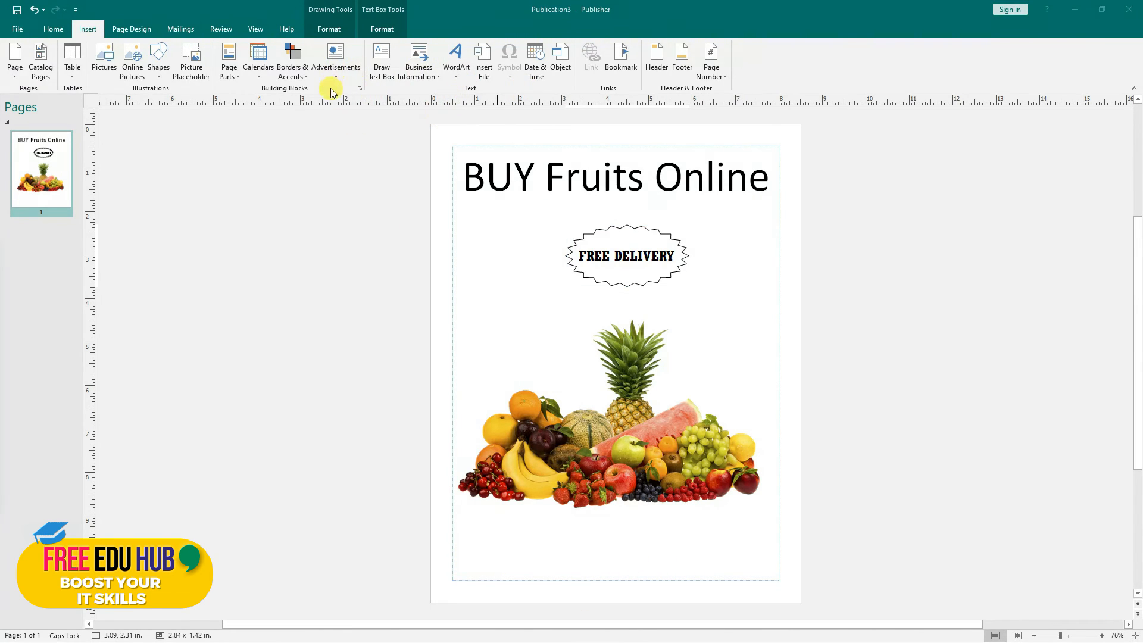
- Draw a rounded rectangle about 7.49 x 1.51 inches across the bottom of the page, between the margin guides
click(160, 73)
click(159, 70)
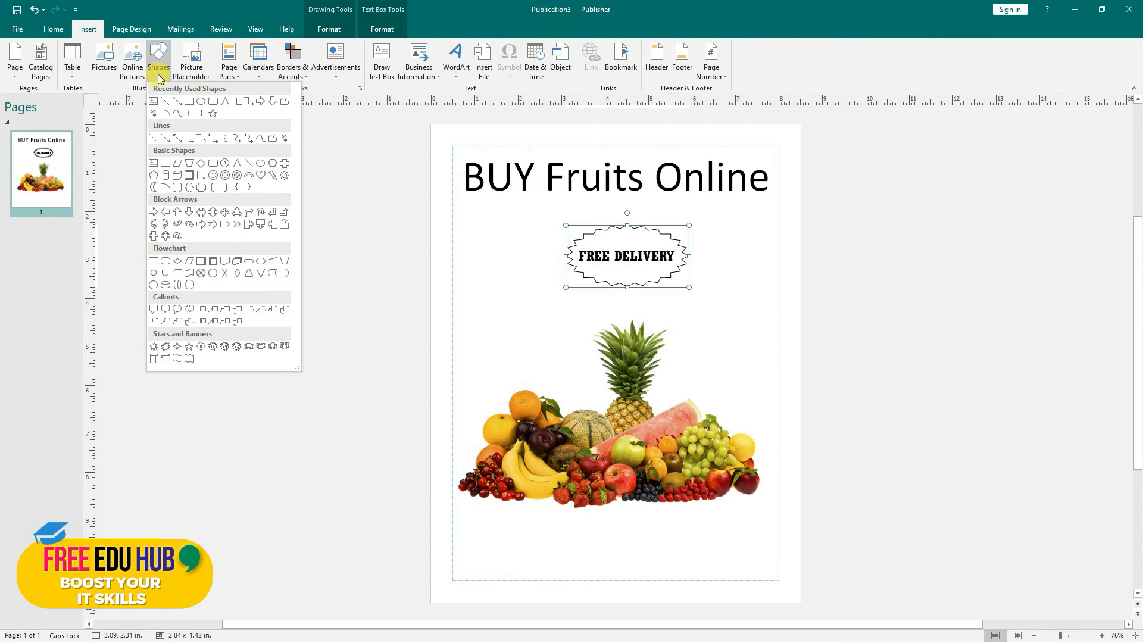
click(212, 102)
mouse_move(453, 515)
mouse_down()
mouse_move(492, 543)
mouse_move(779, 580)
mouse_up()
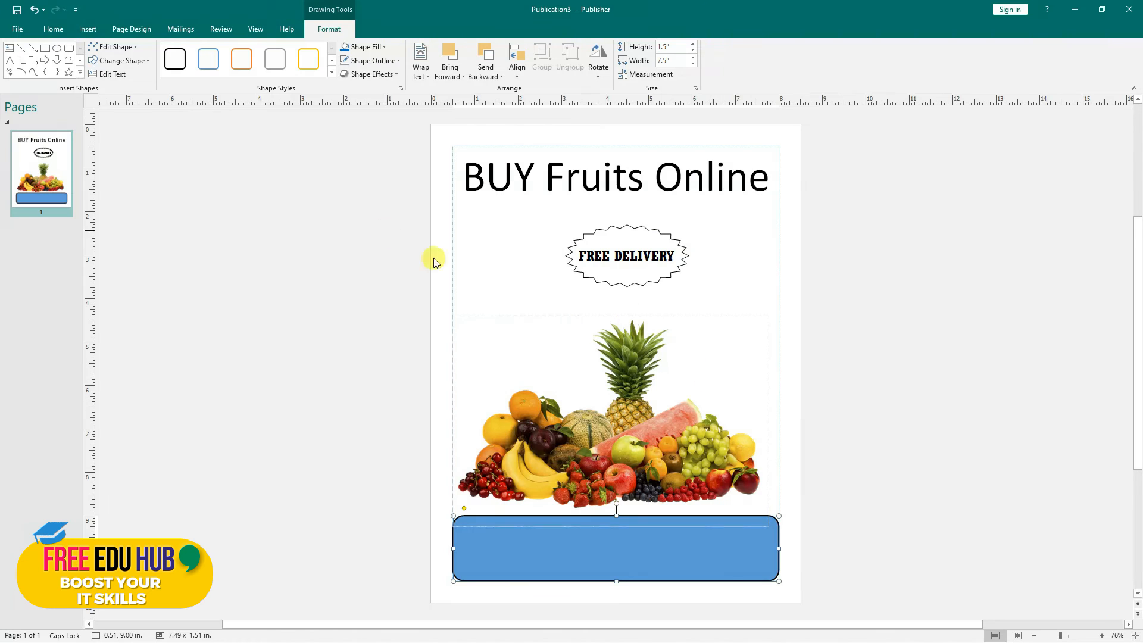
click(778, 487)
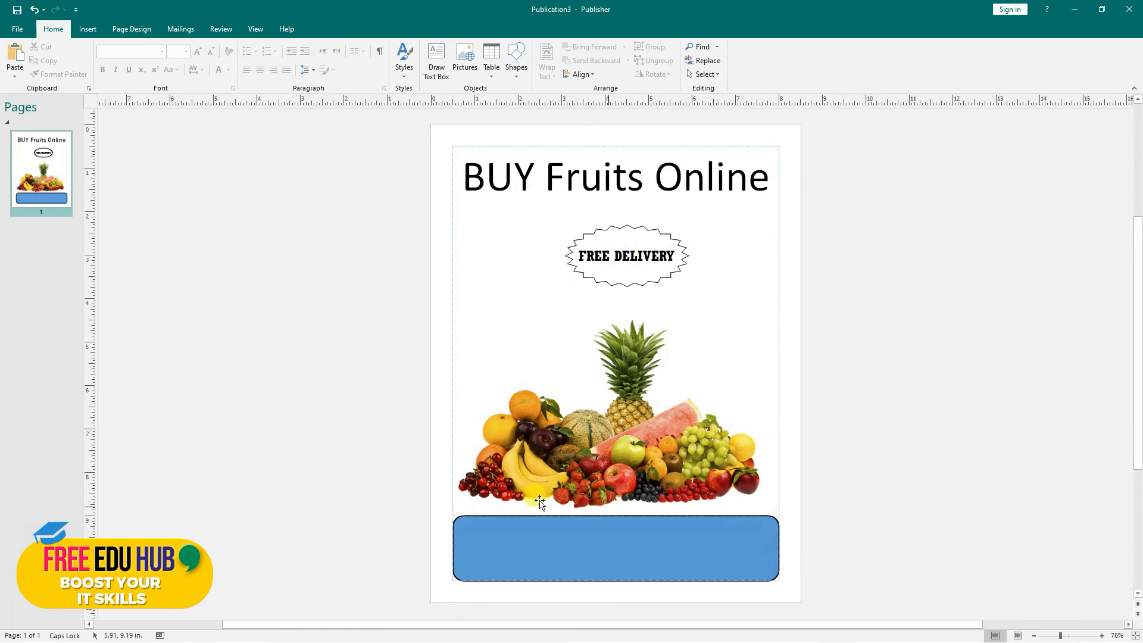
- Remove the outline from the blue rounded rectangle at the bottom of the page
click(759, 562)
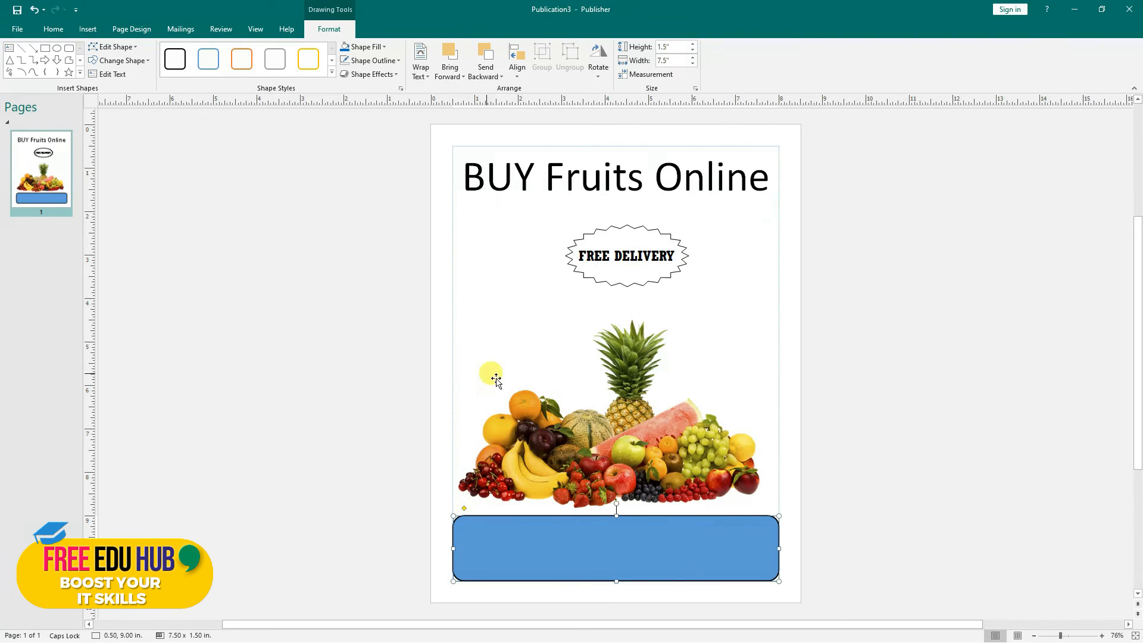
click(399, 62)
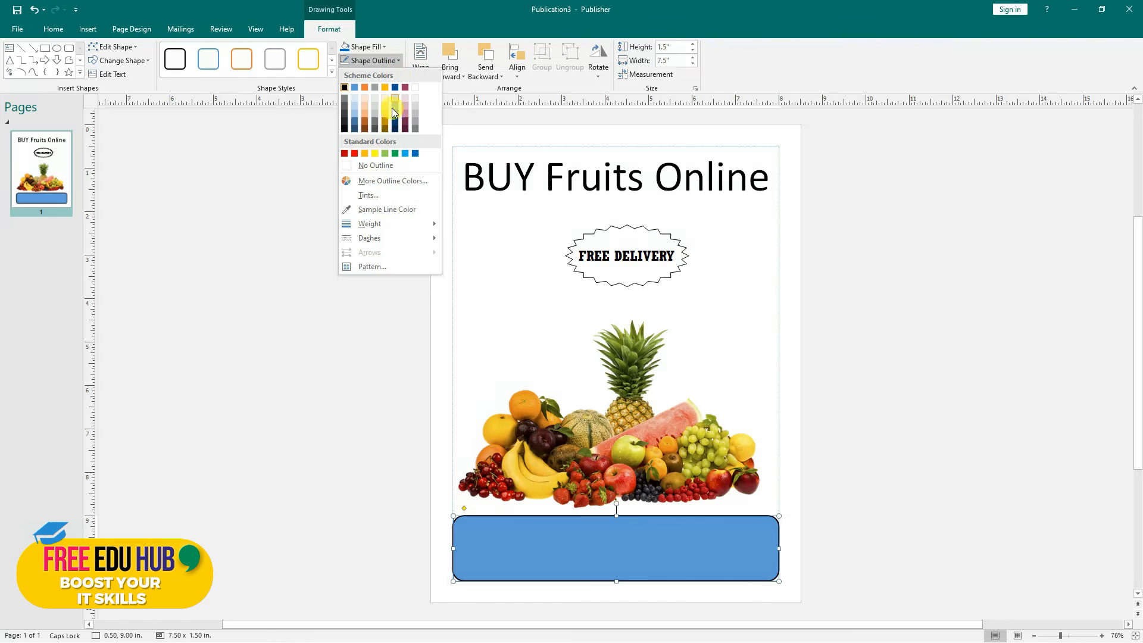
click(377, 166)
click(946, 449)
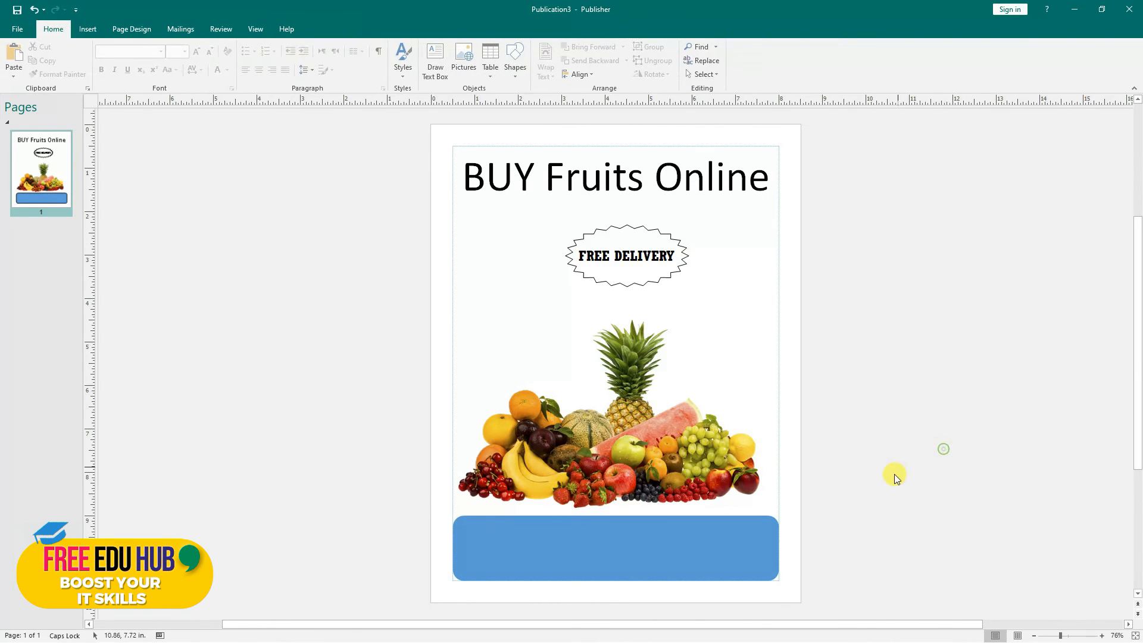
- Fill the rounded rectangle with the gray tint of the black scheme color and lighten it to a paler custom gray
click(689, 551)
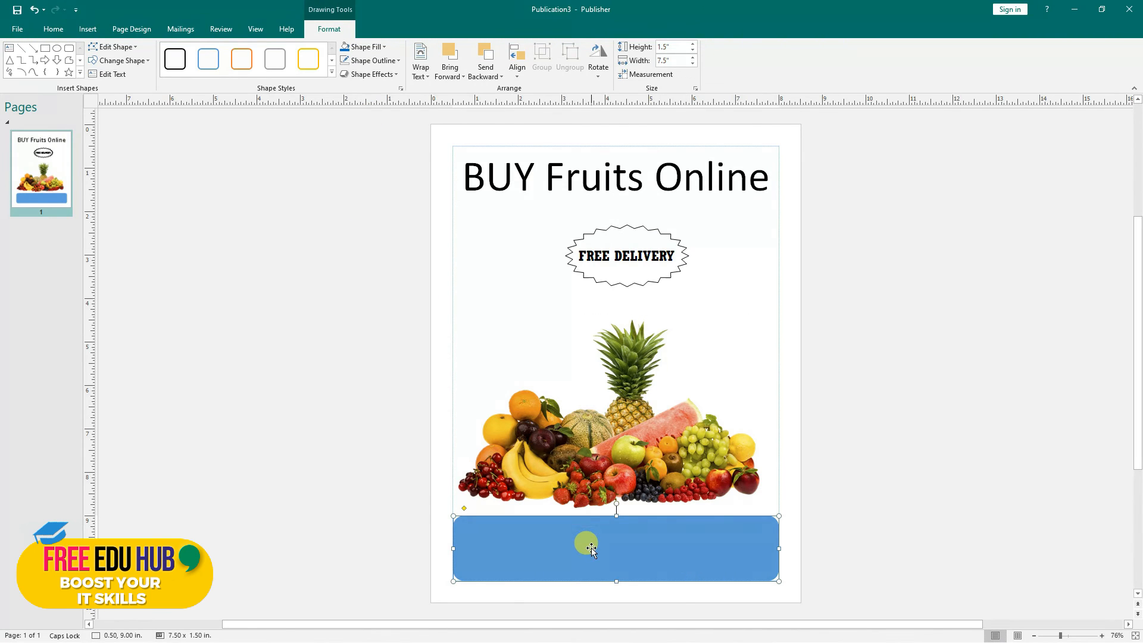
click(384, 49)
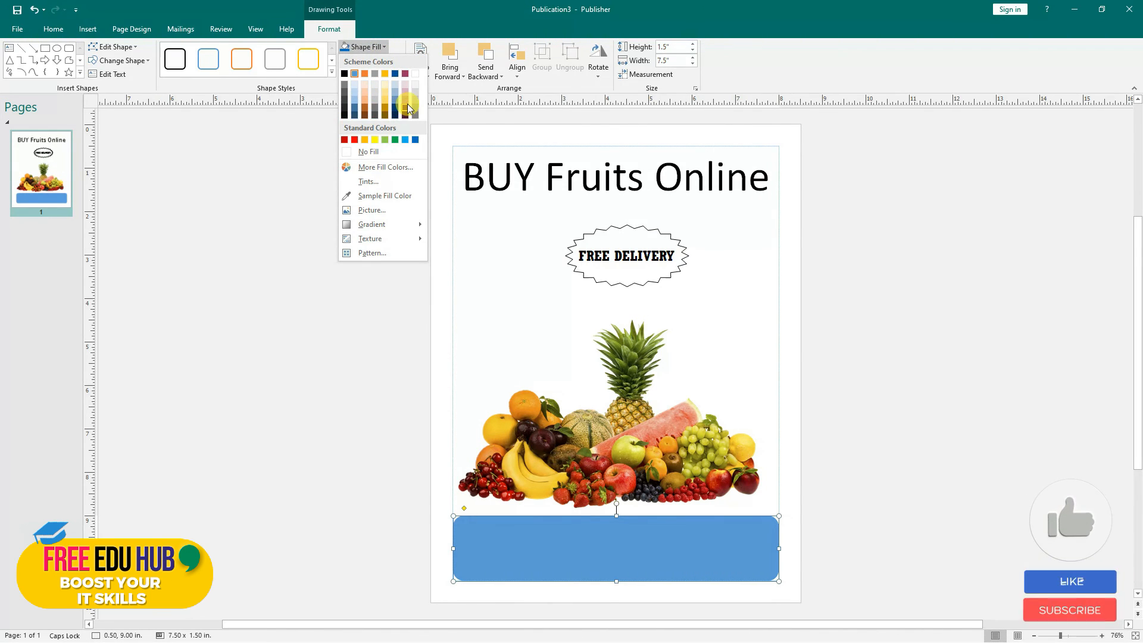
click(344, 90)
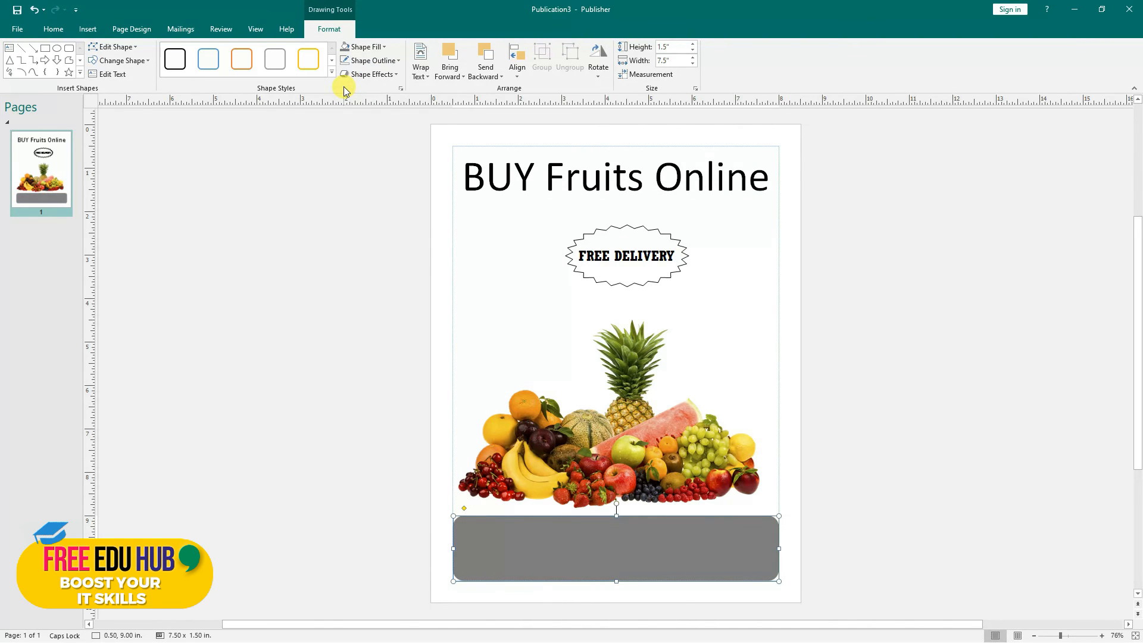
click(381, 47)
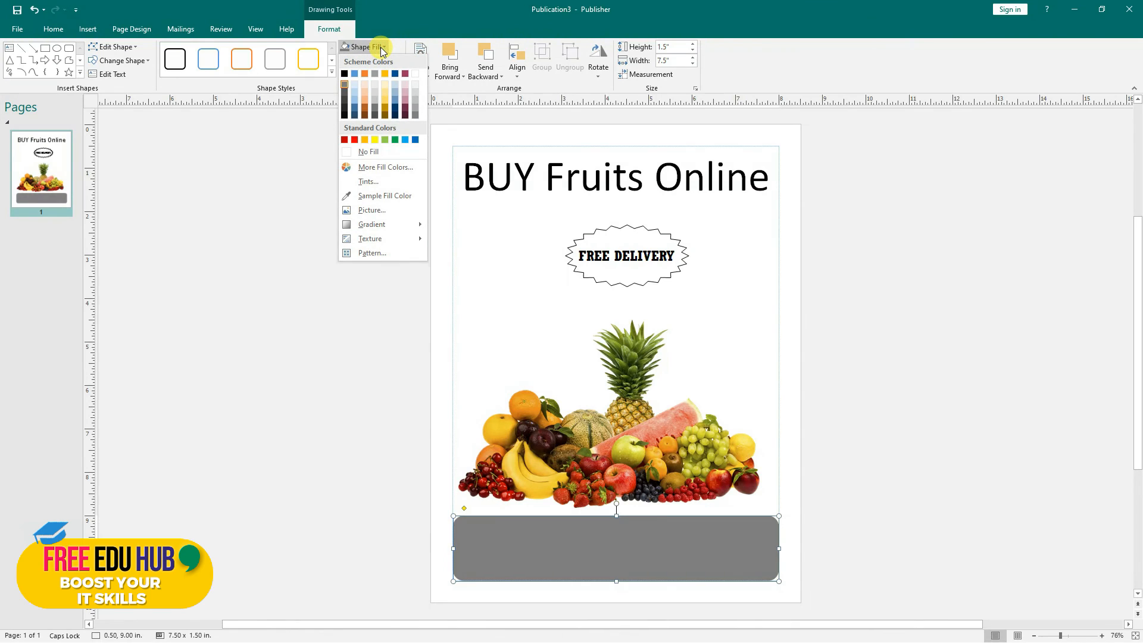
click(404, 173)
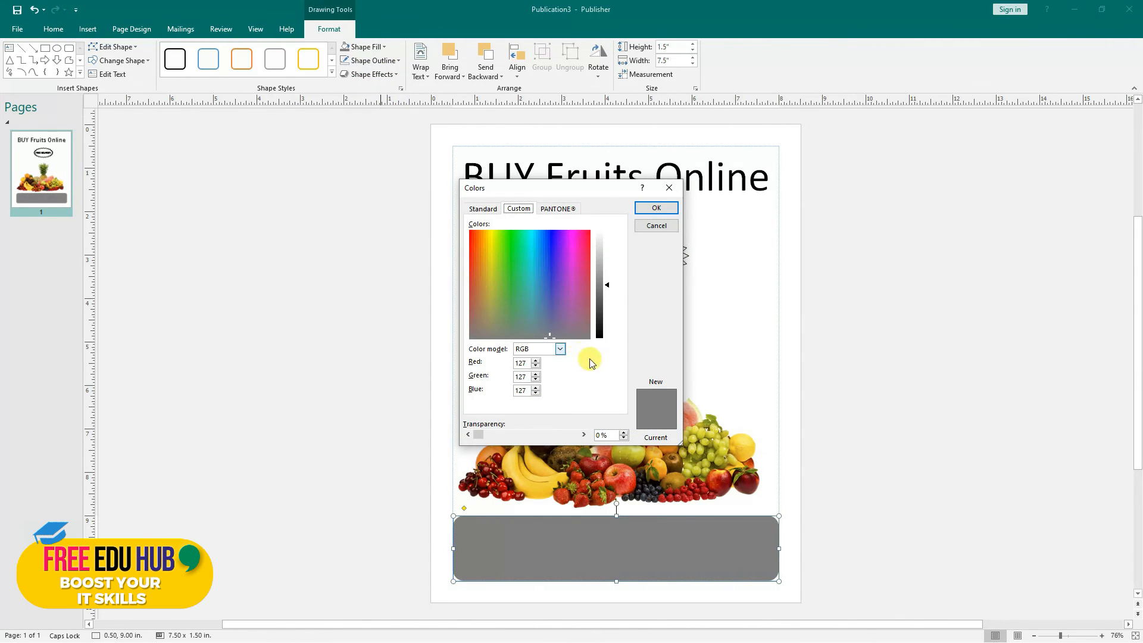
drag(609, 289, 607, 272)
click(524, 366)
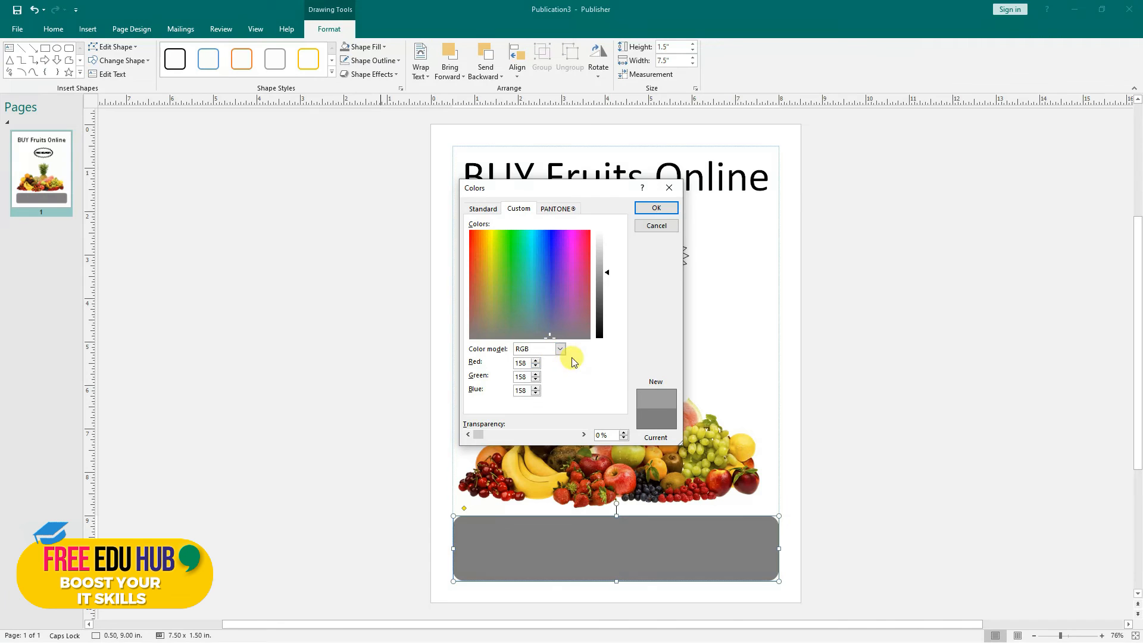
drag(608, 274, 609, 268)
click(656, 208)
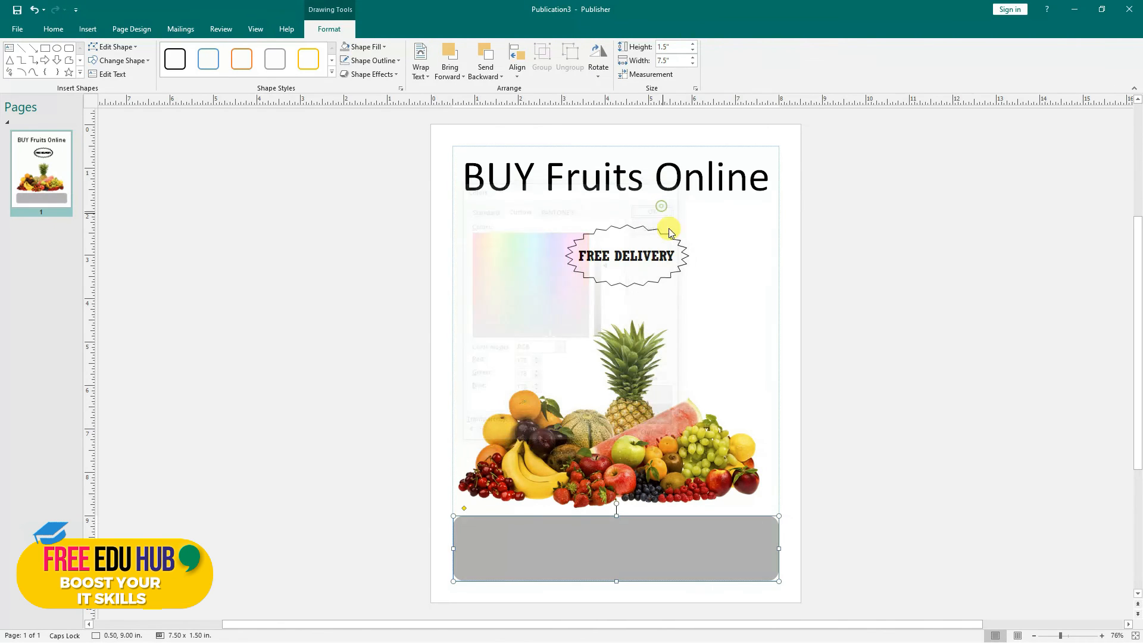
click(789, 401)
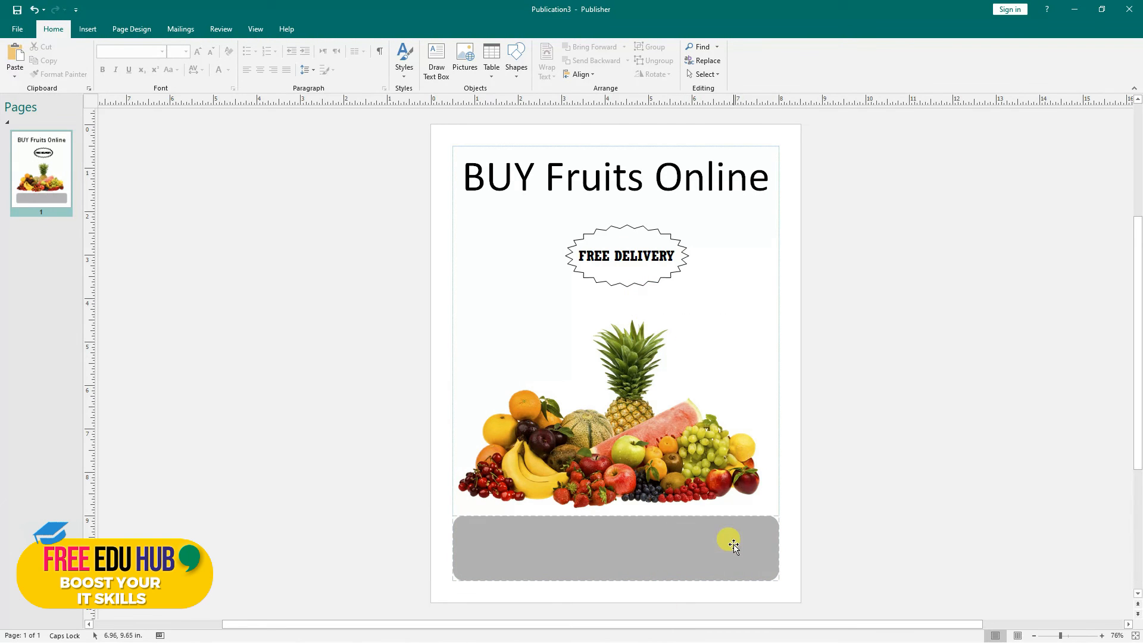
- Insert the Phone/Fax/Email business information field on the page
click(696, 548)
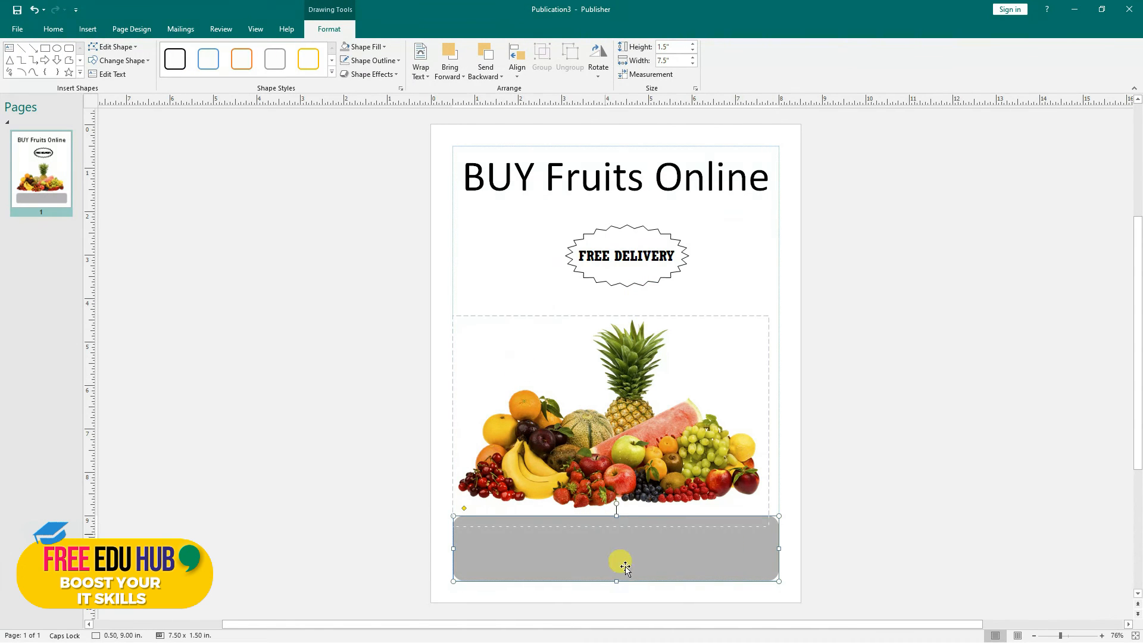
click(129, 30)
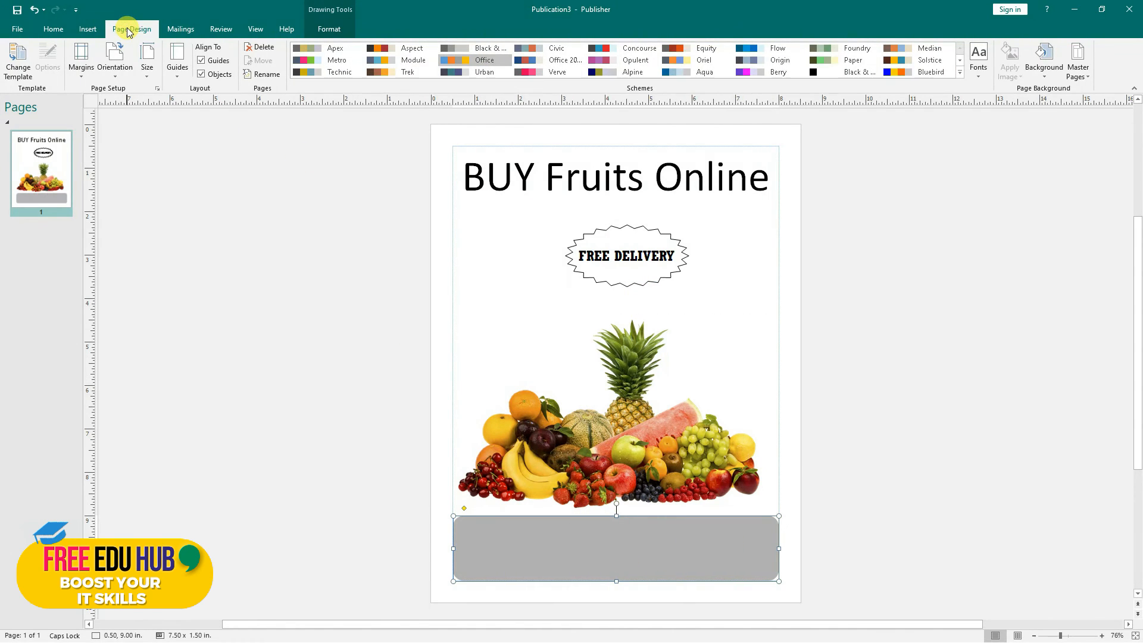
click(99, 31)
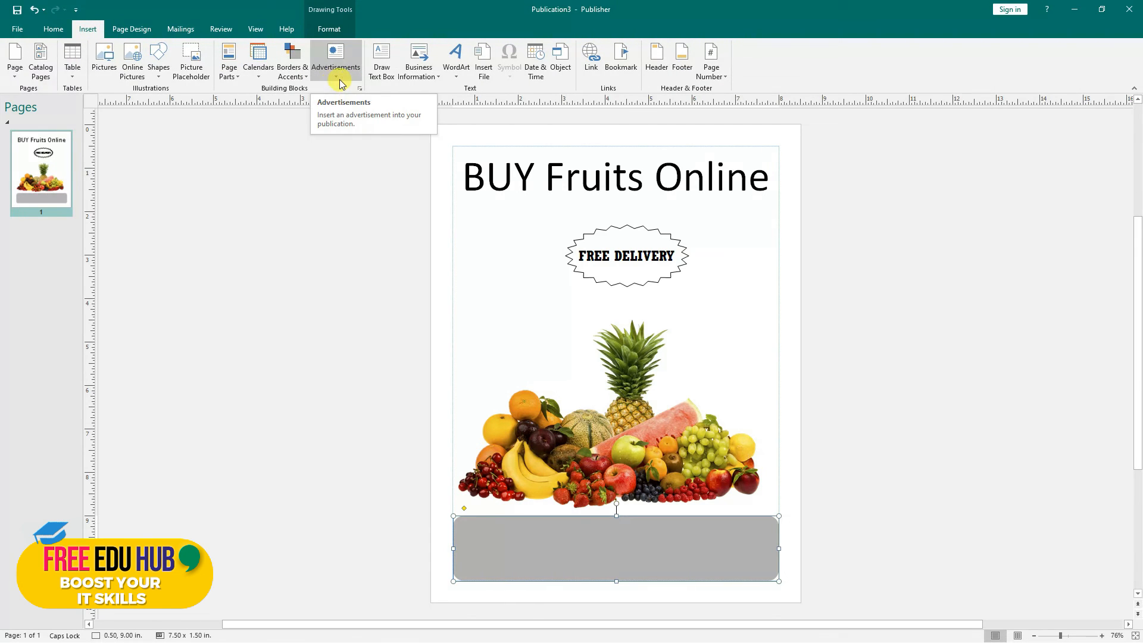
click(420, 72)
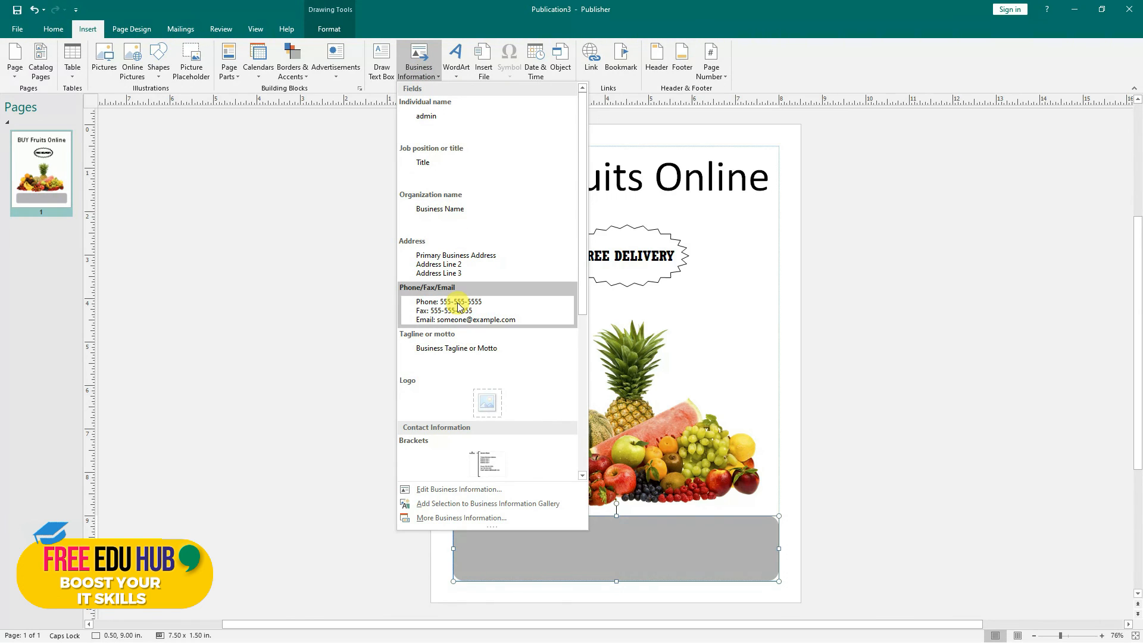
click(440, 311)
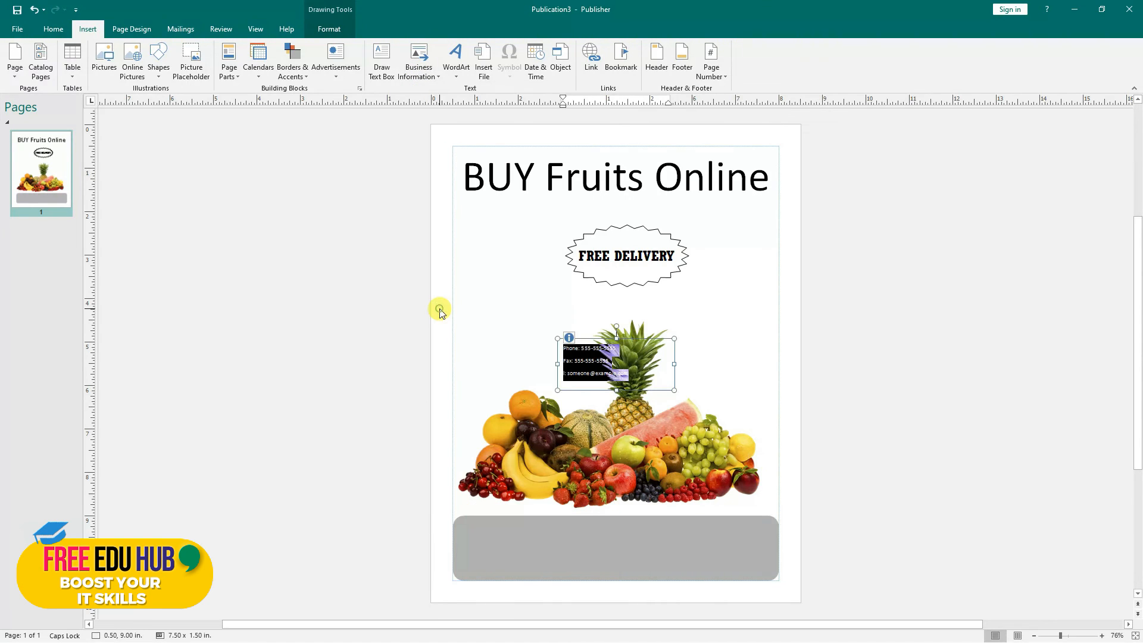
- Move the contact details text box onto the gray rectangle, at about 4.59, 9.30 inches
click(661, 337)
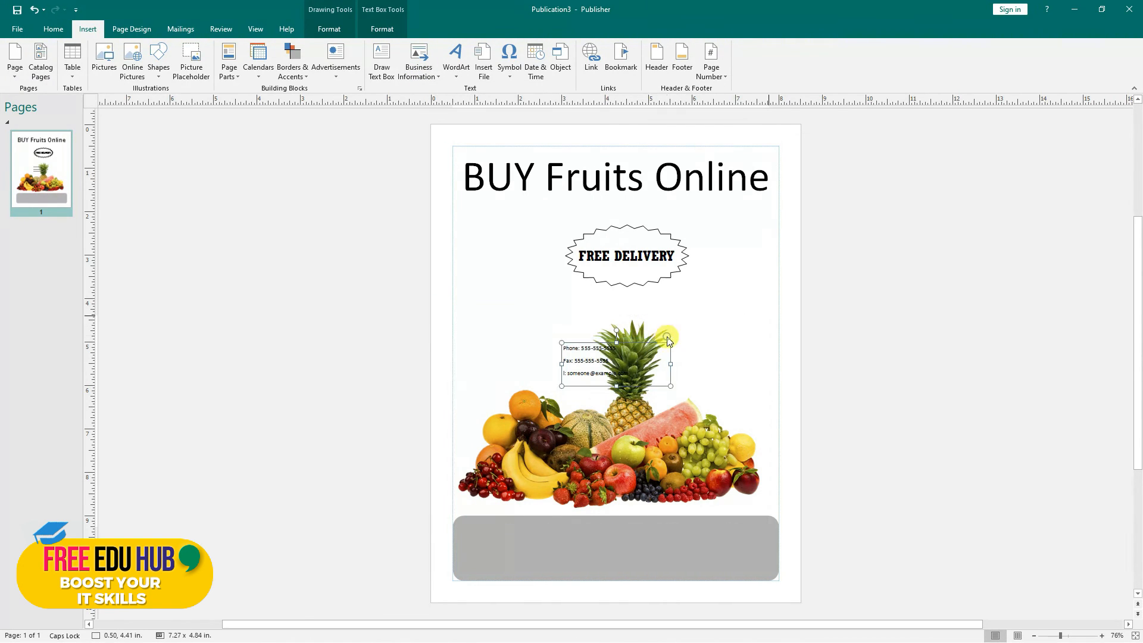
click(554, 354)
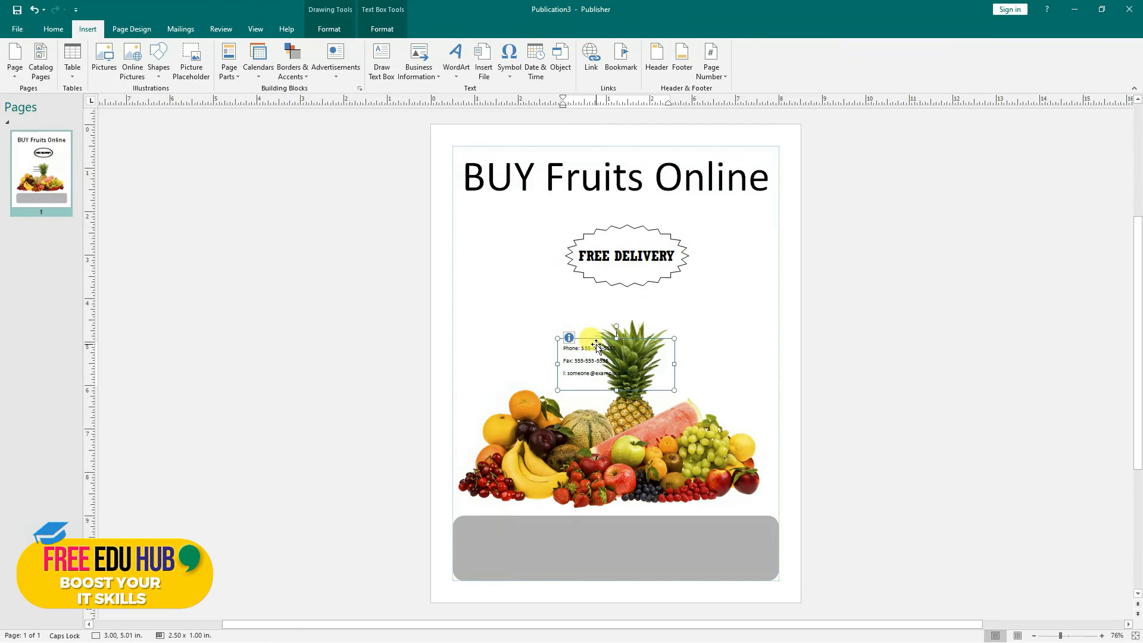
click(596, 337)
click(559, 349)
drag(590, 341, 655, 523)
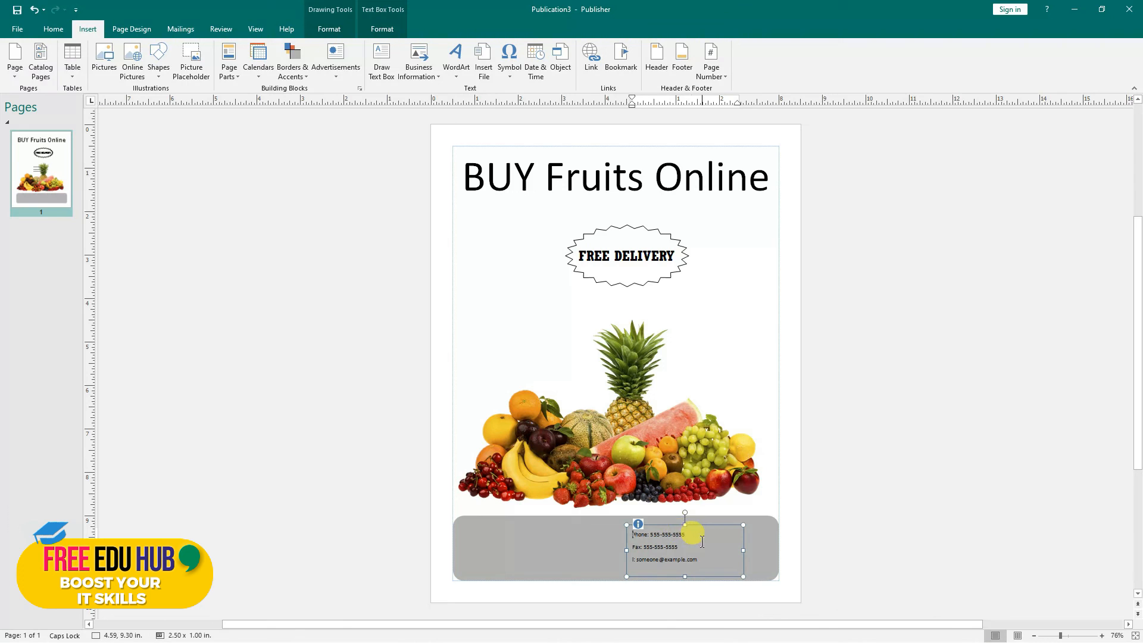
- Increase the font size of all three contact lines to 16 pt
click(669, 527)
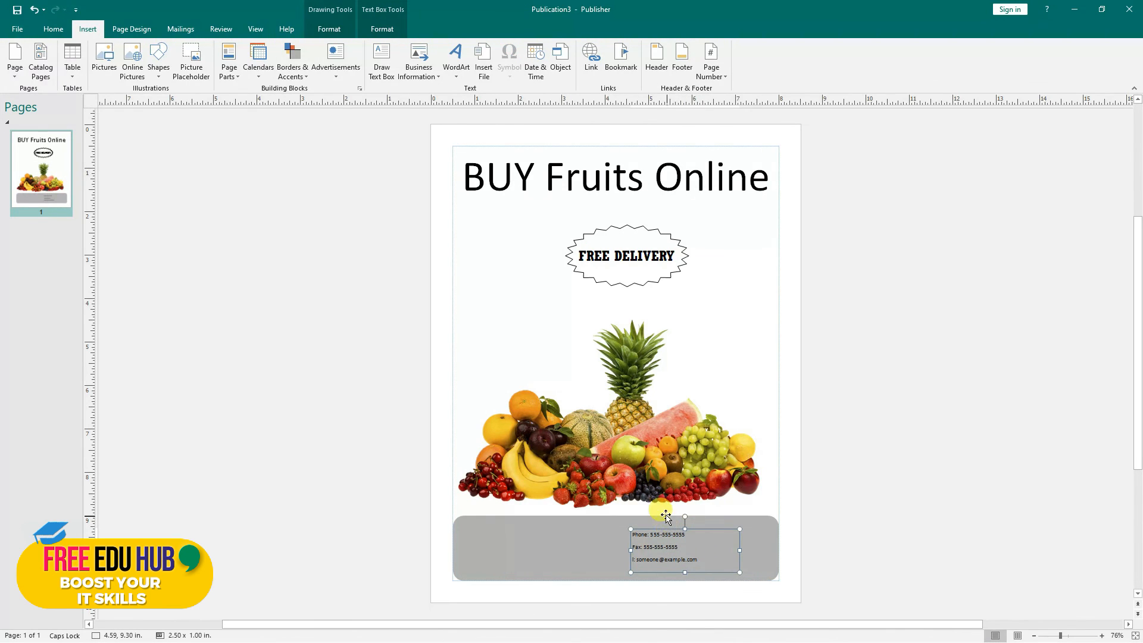
click(681, 553)
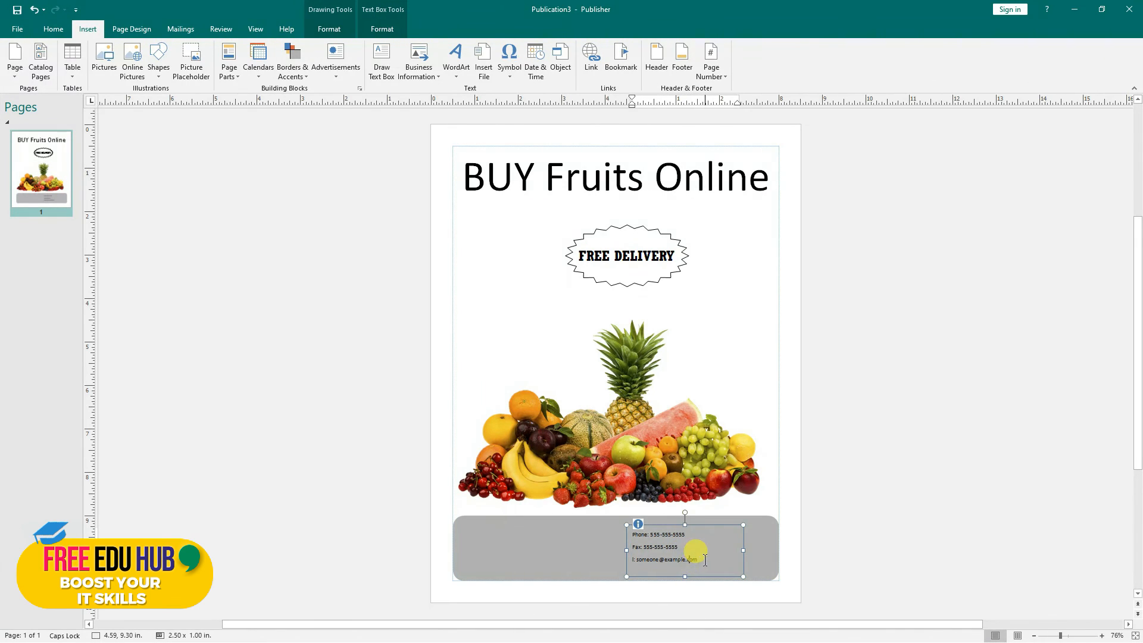
drag(705, 560, 615, 539)
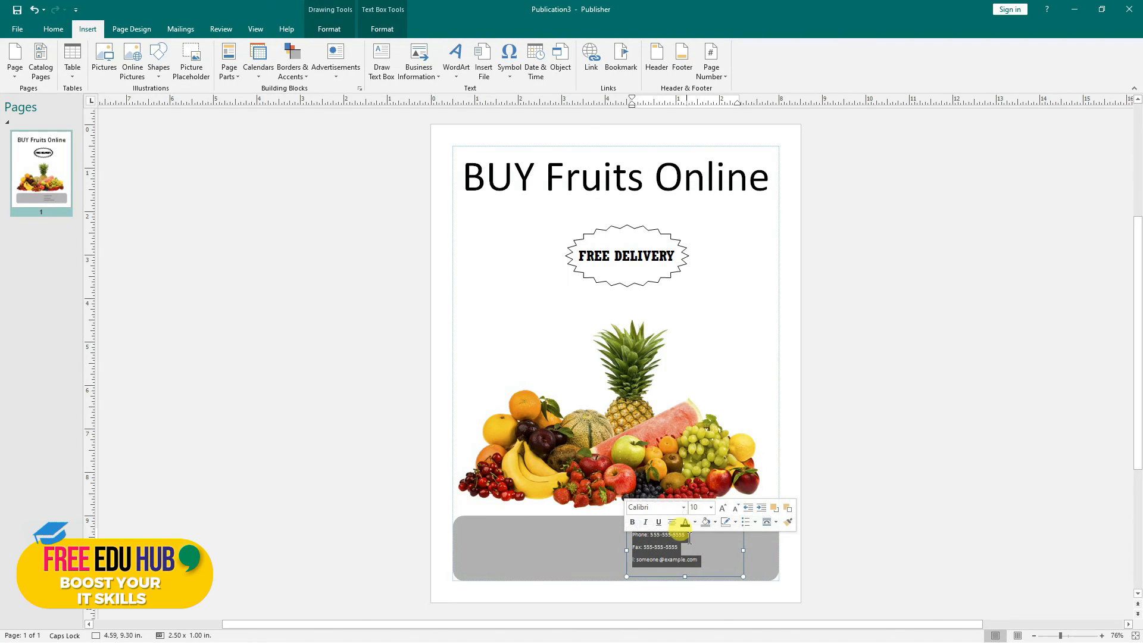
click(721, 508)
click(721, 508)
click(721, 508)
click(721, 508)
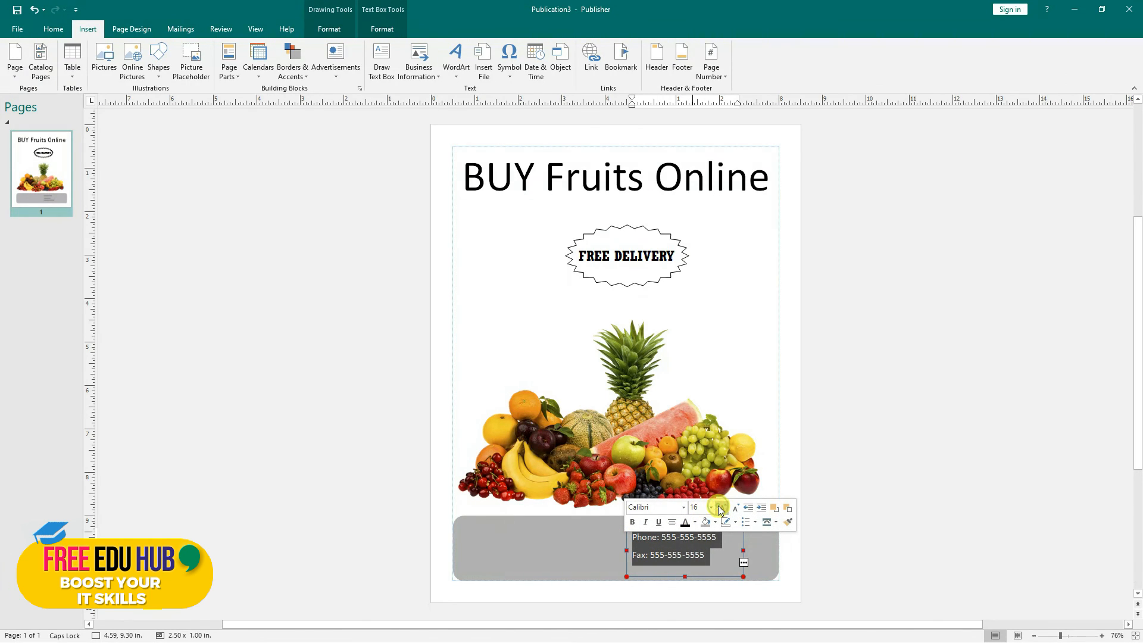
- Enlarge the contact text box upward and to the left, to about 4.82 x 1.26 inches
click(689, 555)
drag(687, 521, 686, 510)
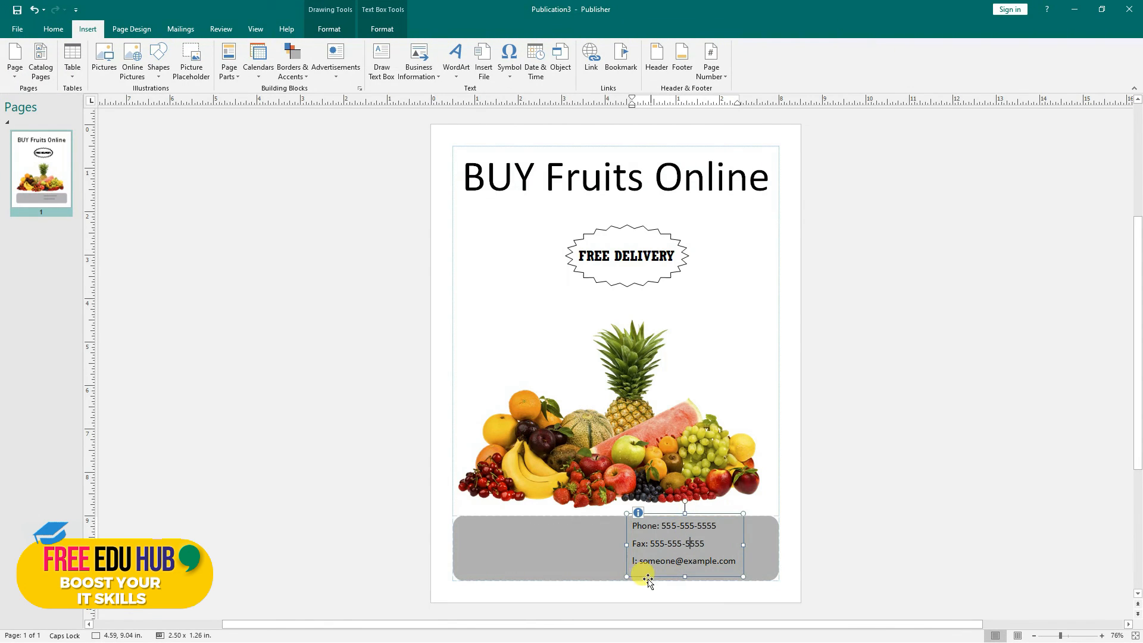
drag(616, 541, 516, 523)
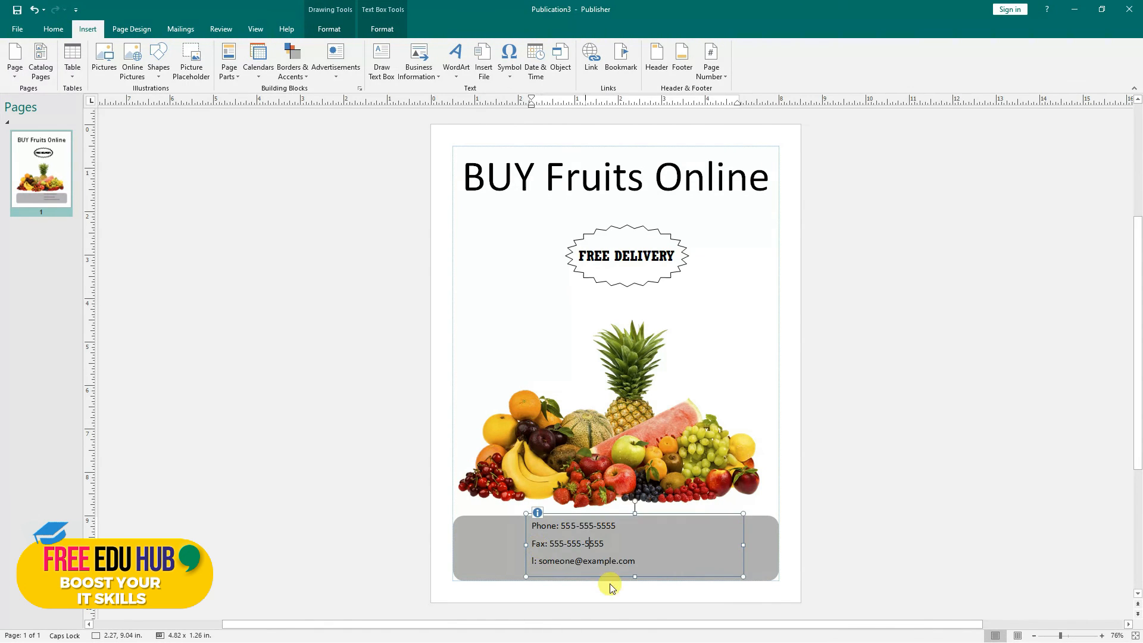
- Nudge the gray rectangle down to about 0.50, 9.04 inches and the contact text box down to about 2.27, 9.20 inches
click(745, 539)
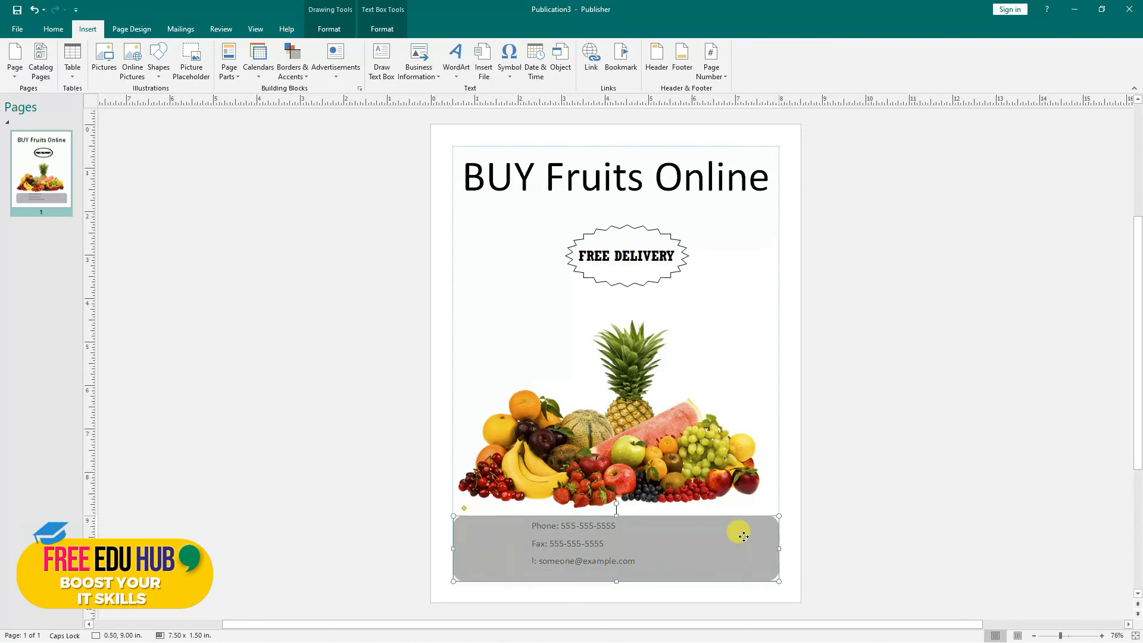
click(603, 558)
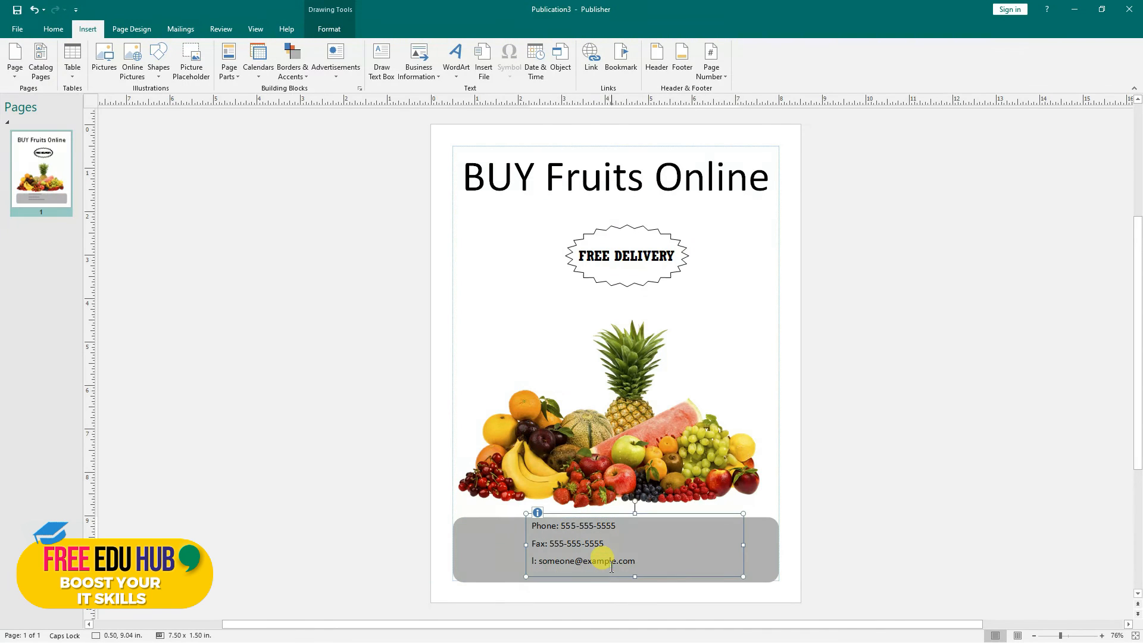
drag(608, 581, 607, 581)
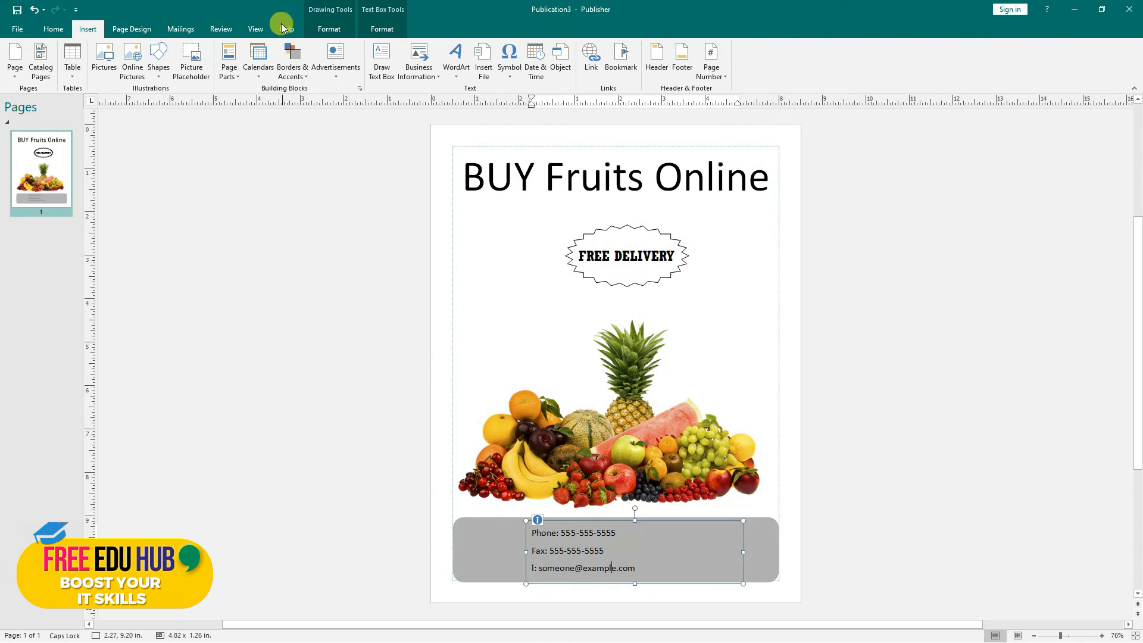
- Right-align all of the contact text in its text box
key(ctrl+a)
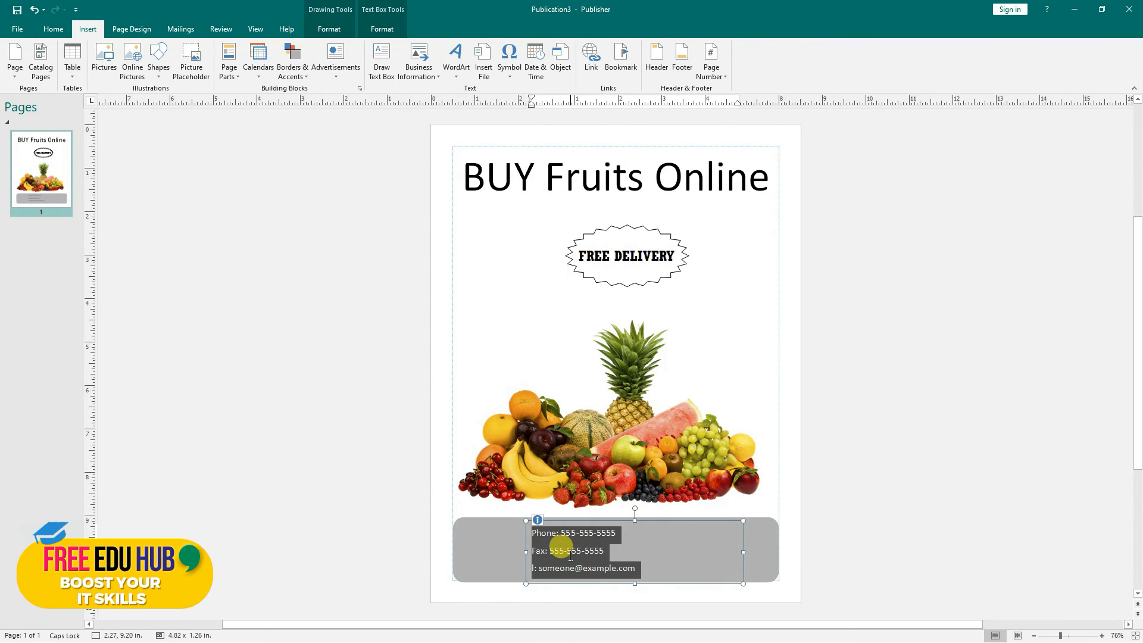
right_click(570, 555)
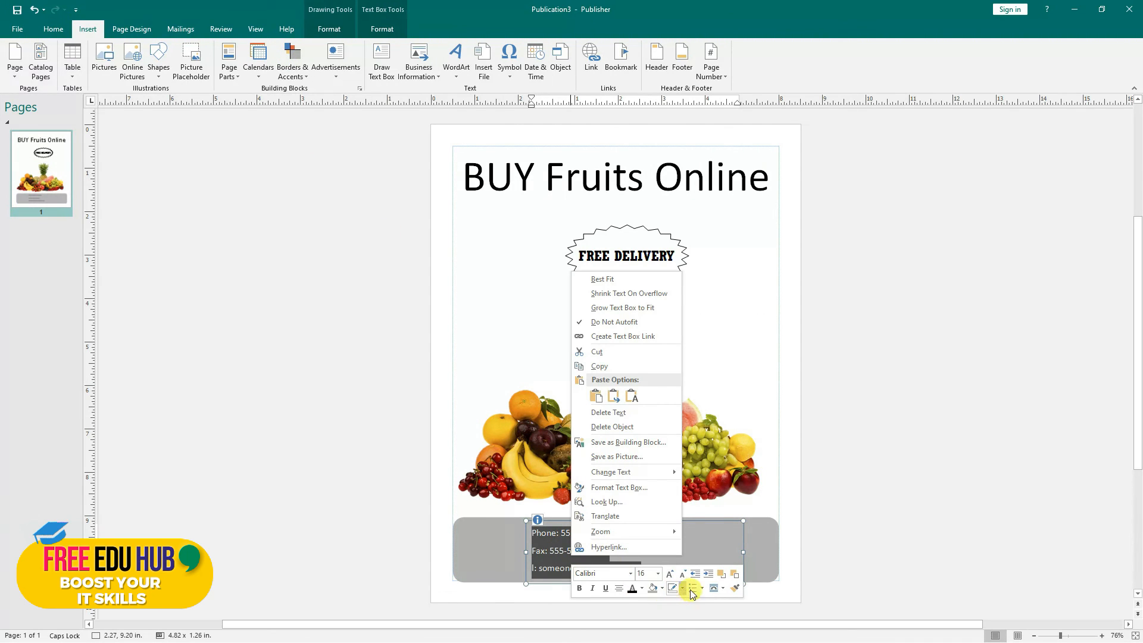
click(620, 589)
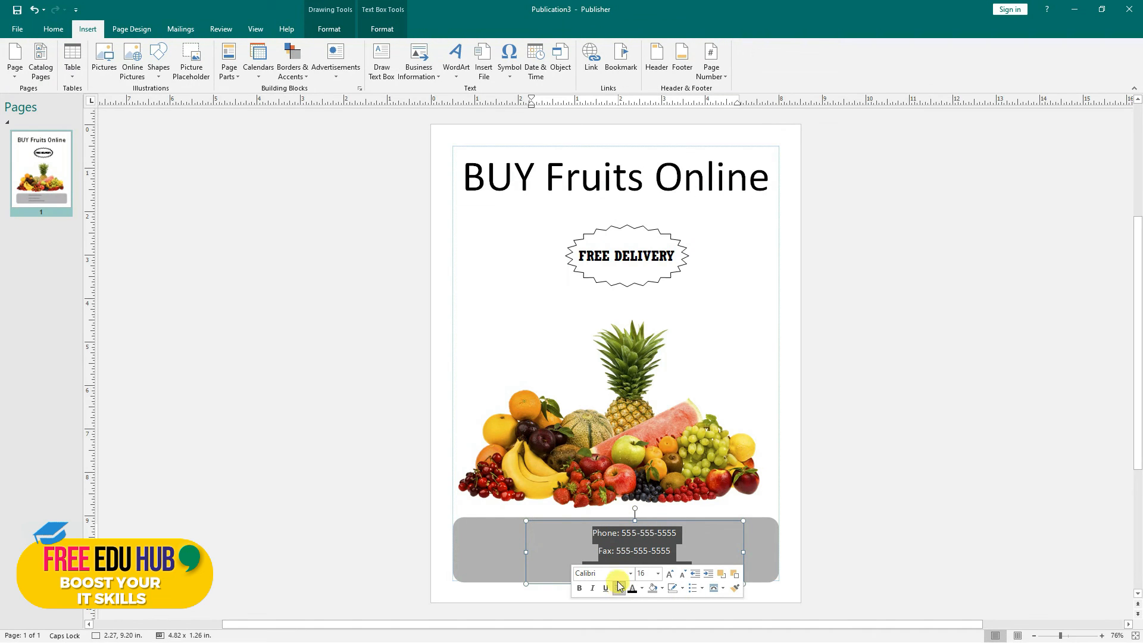
click(55, 31)
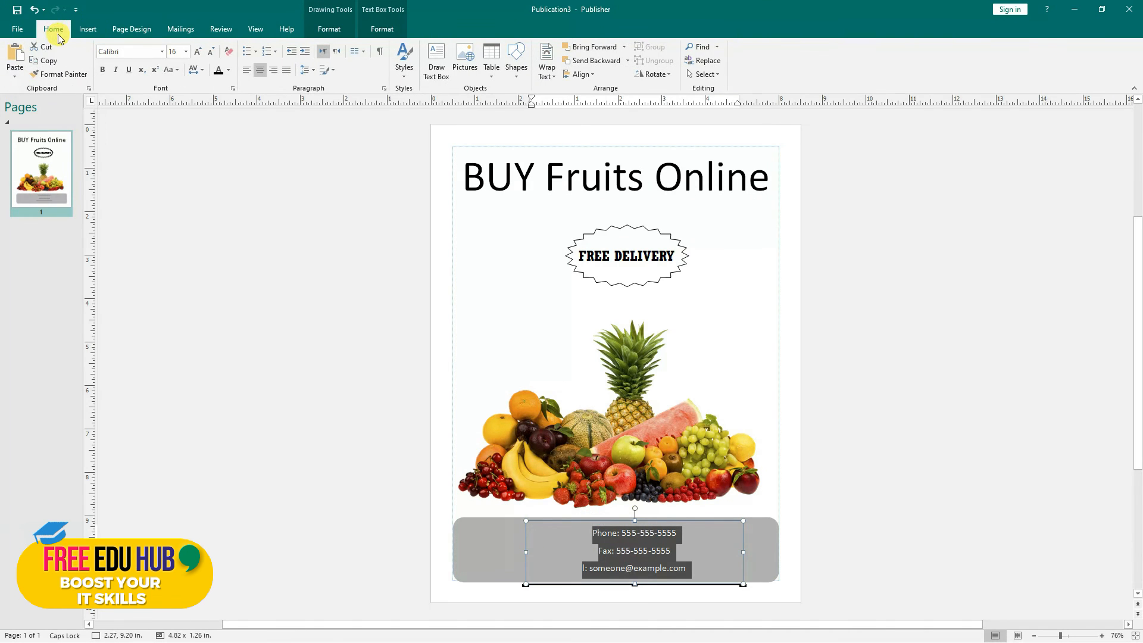
click(273, 70)
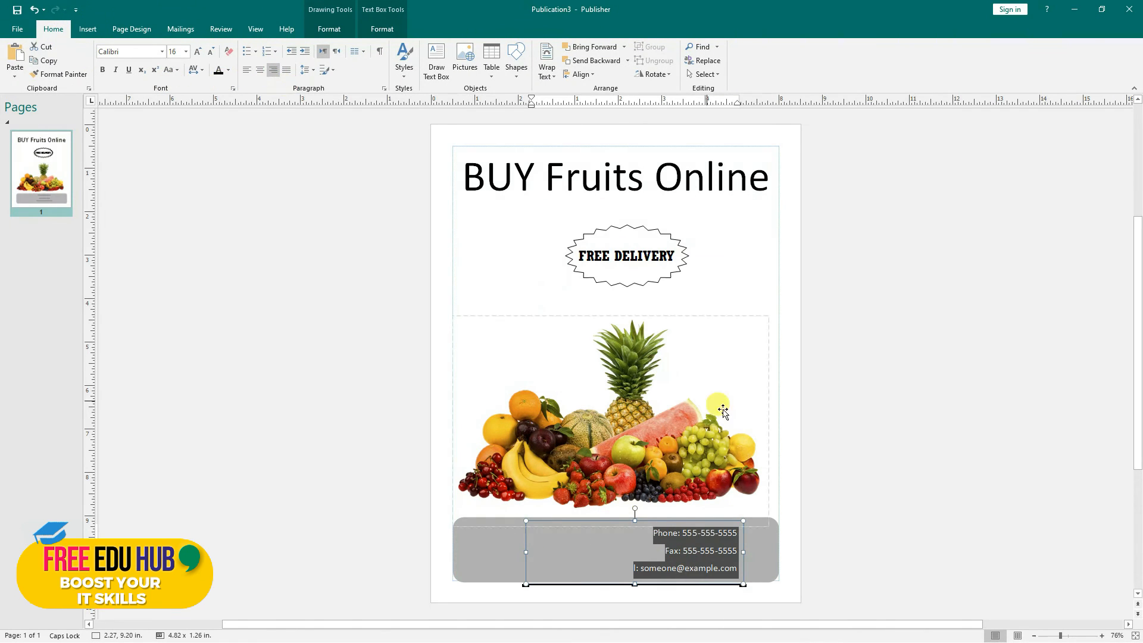
- Move the contact text box to the right within the gray rectangle, to about 2.98, 9.20 inches
click(756, 541)
click(683, 550)
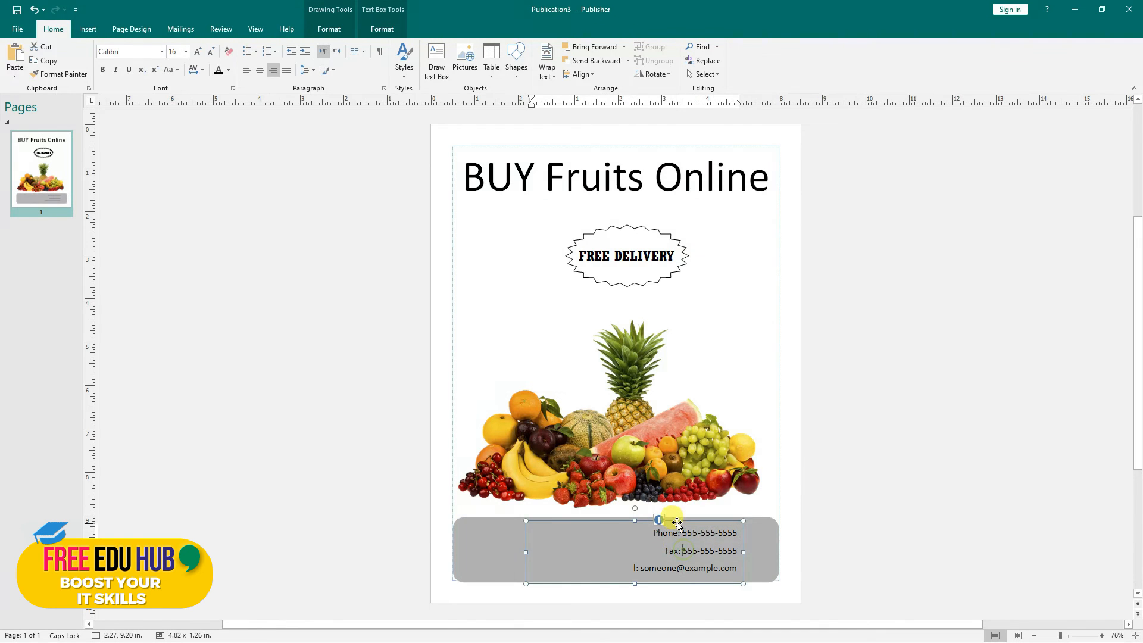
click(678, 520)
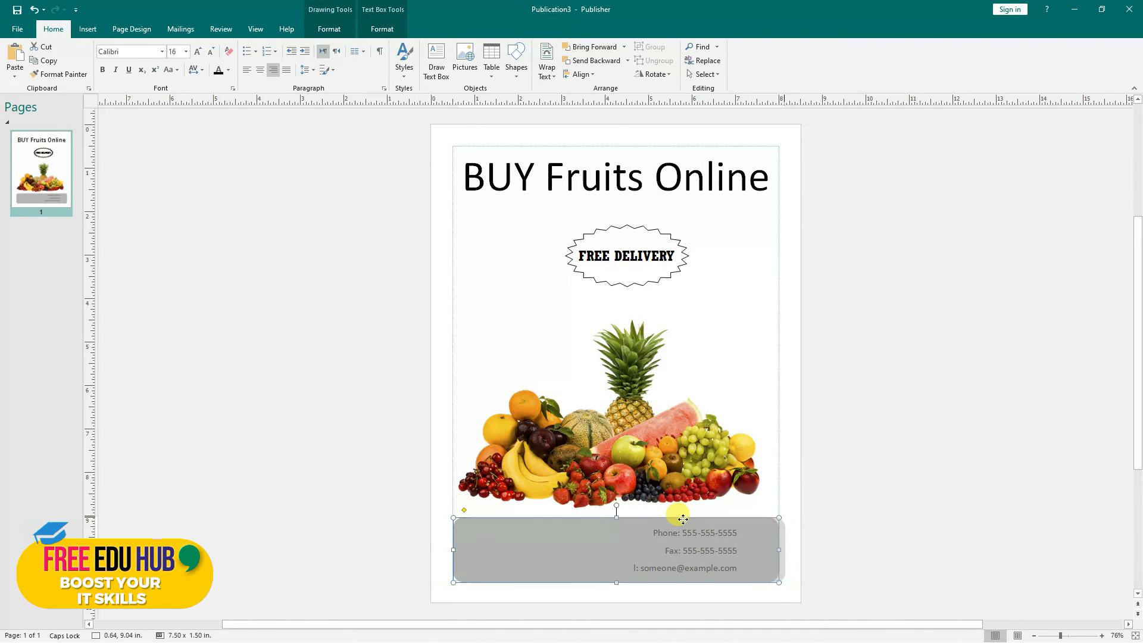
click(679, 521)
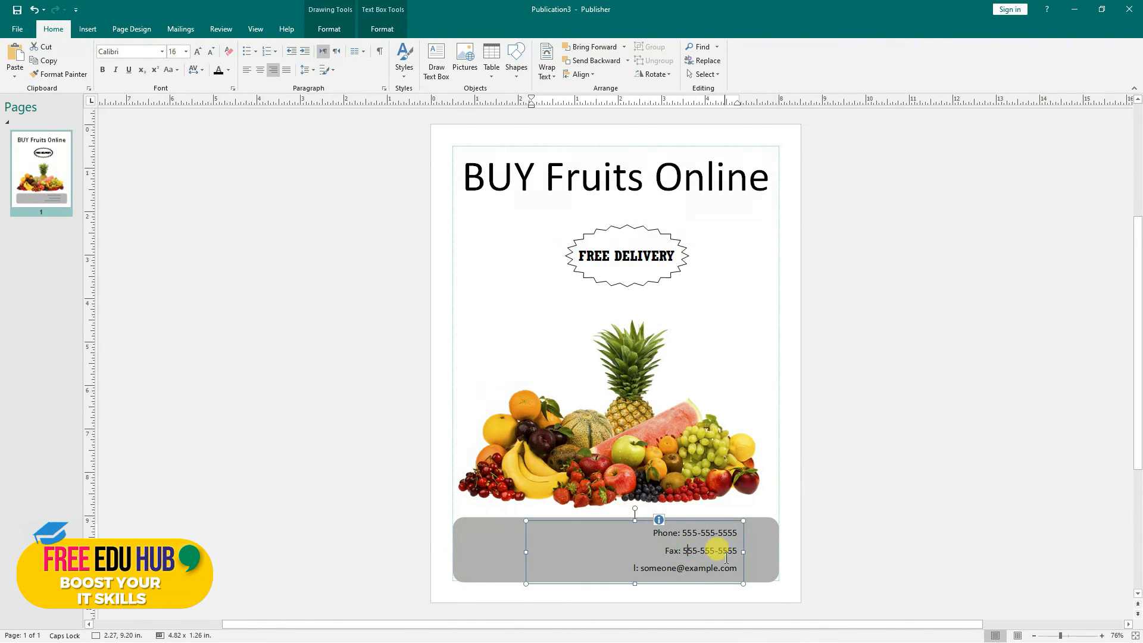
click(742, 535)
click(723, 530)
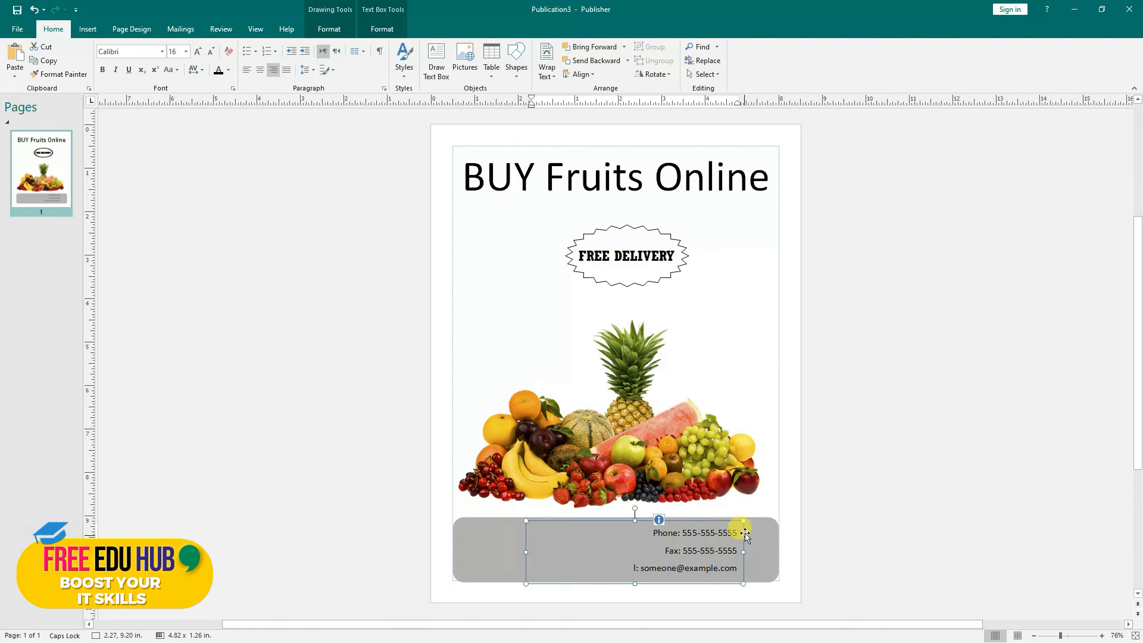
click(725, 522)
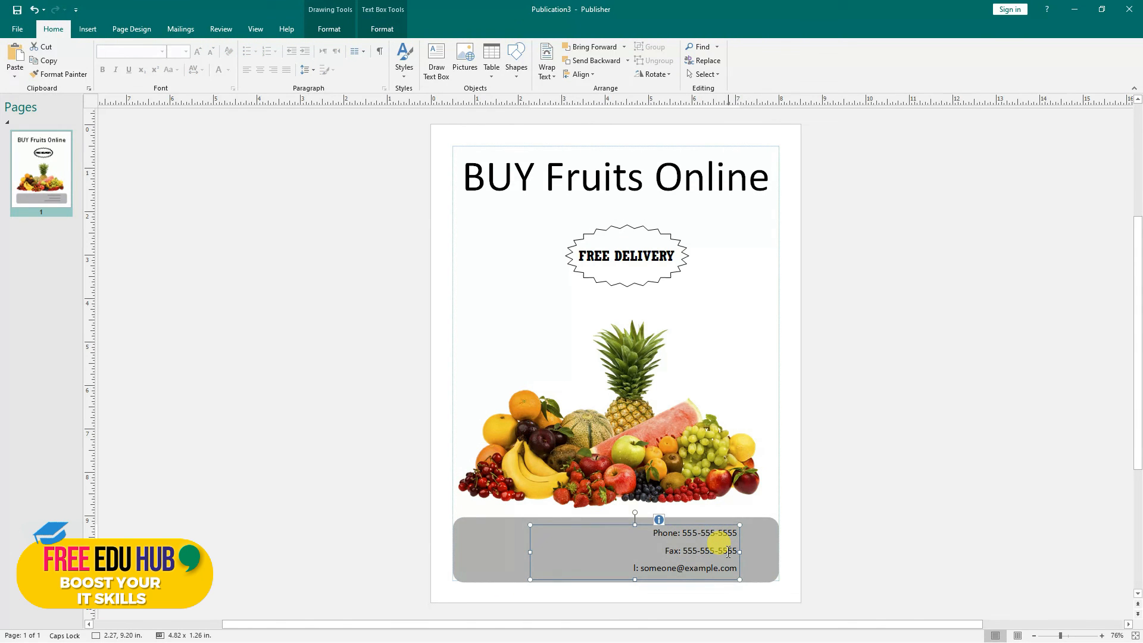
key(Right)
key(Right)
key(Right)
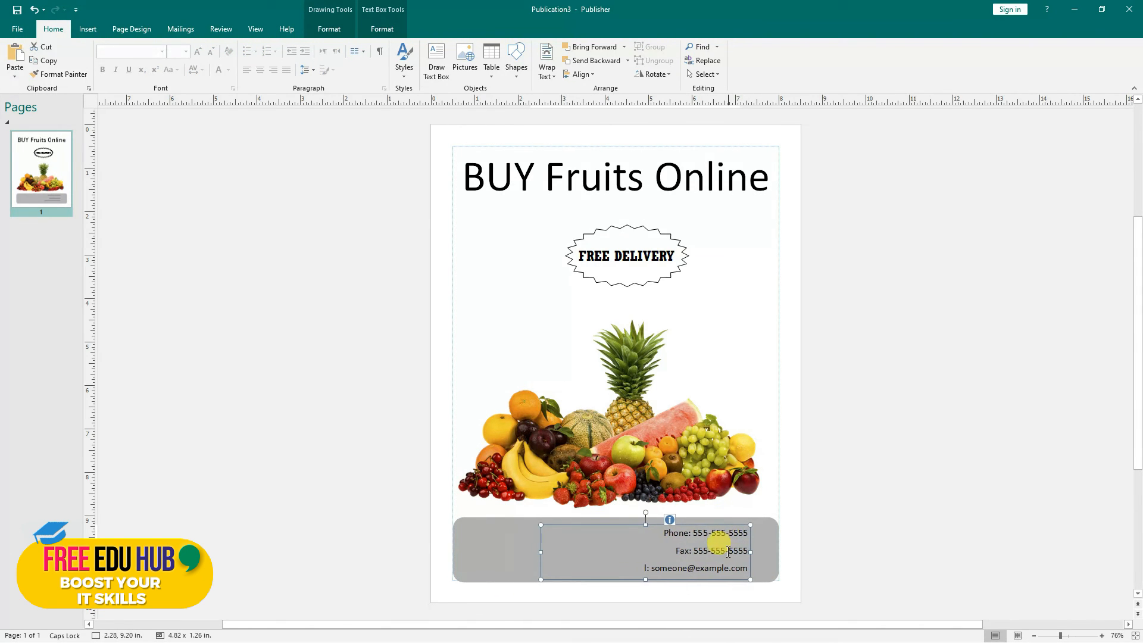
key(Right)
key(Right)
key(Right)
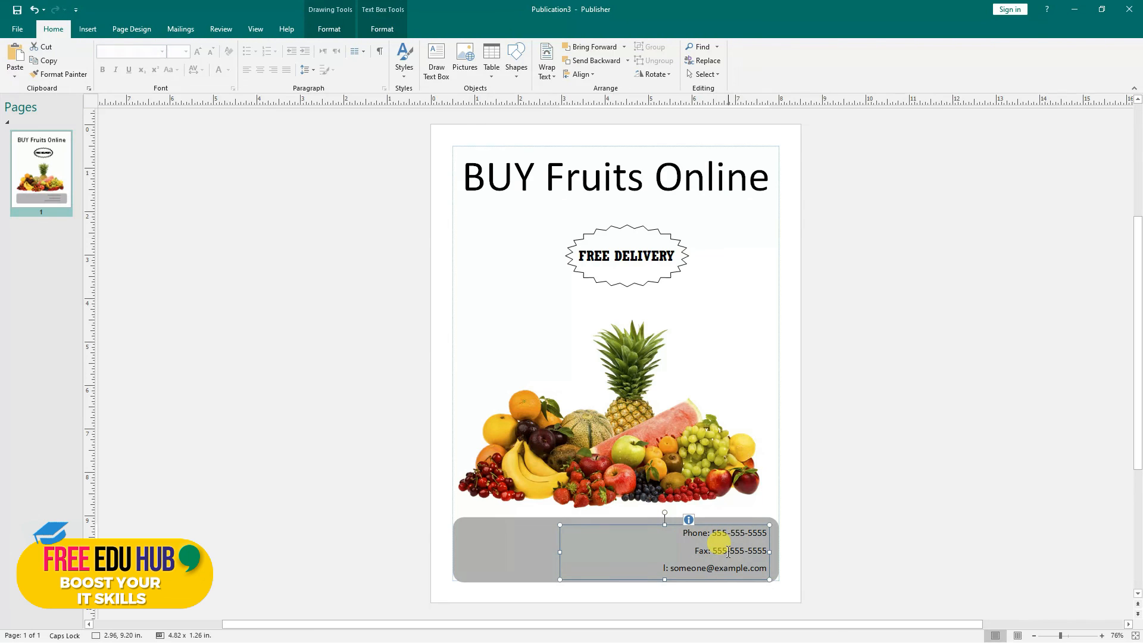
- Replace the e-mail line of the contact text with "Website : wwww.freshfruits.com" and deselect the text box
click(666, 568)
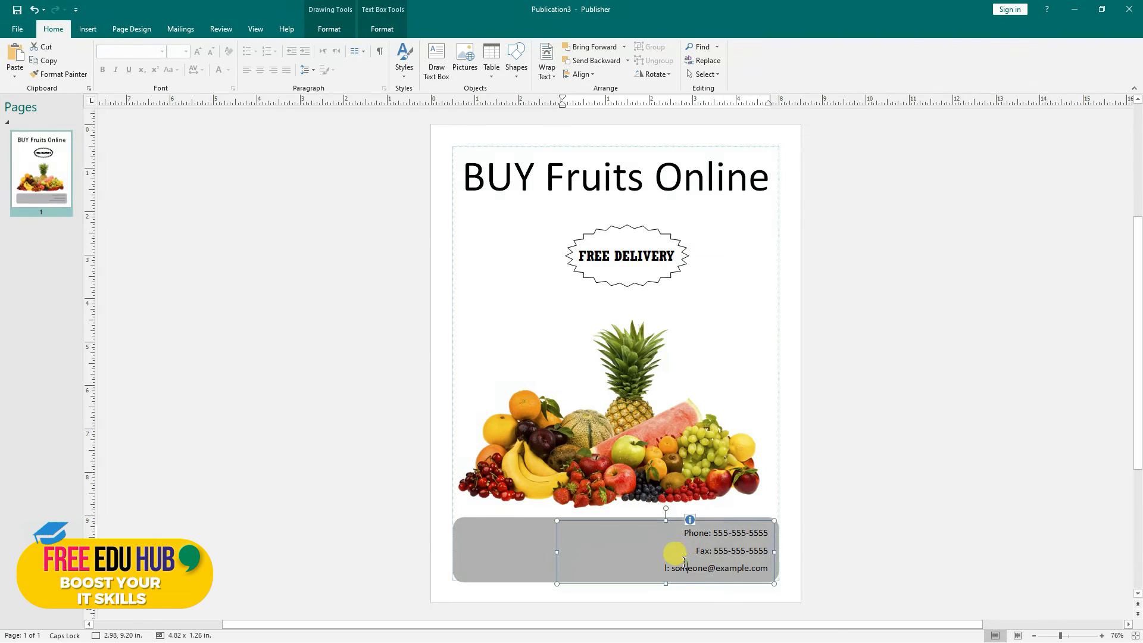
text(w)
key(Caps_Lock)
text(ebsite)
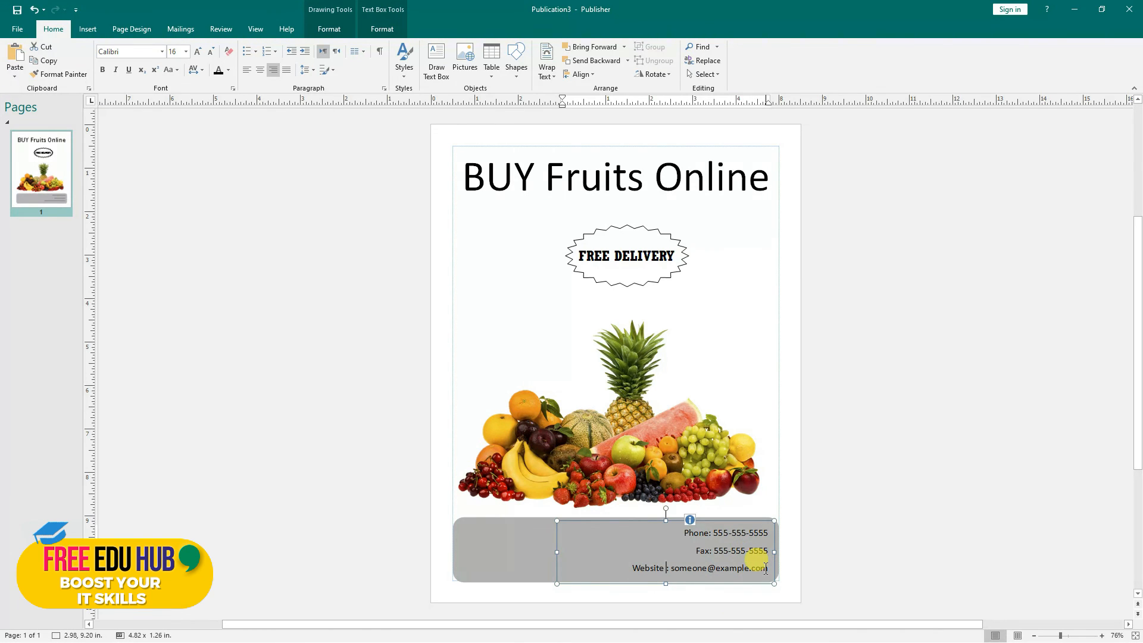
drag(767, 569, 676, 575)
text(wwww)
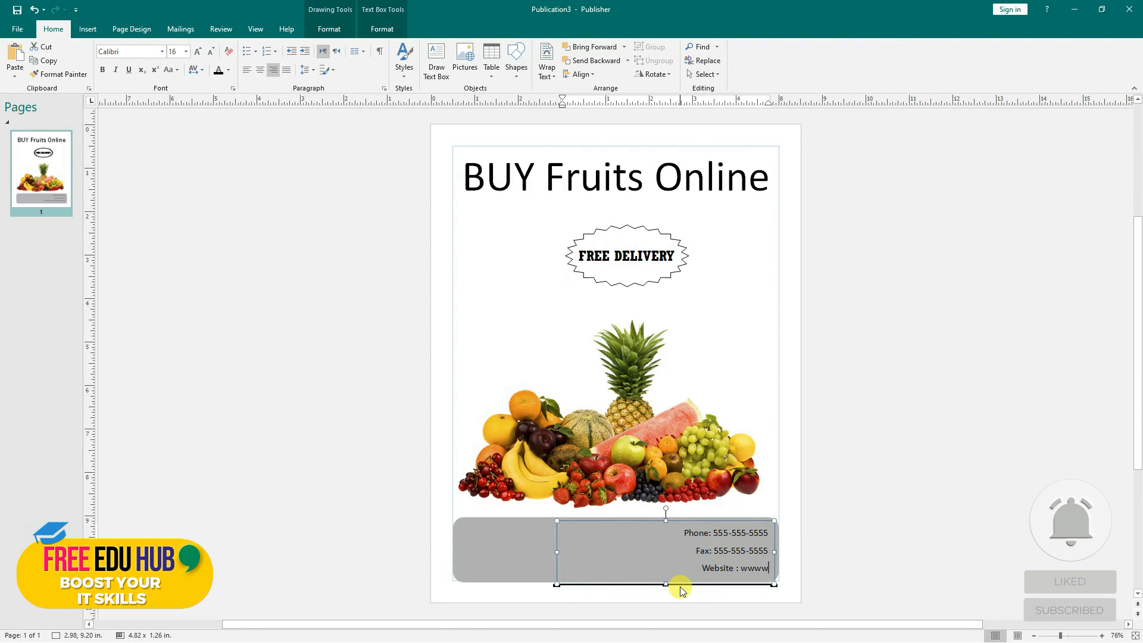
text(.fres)
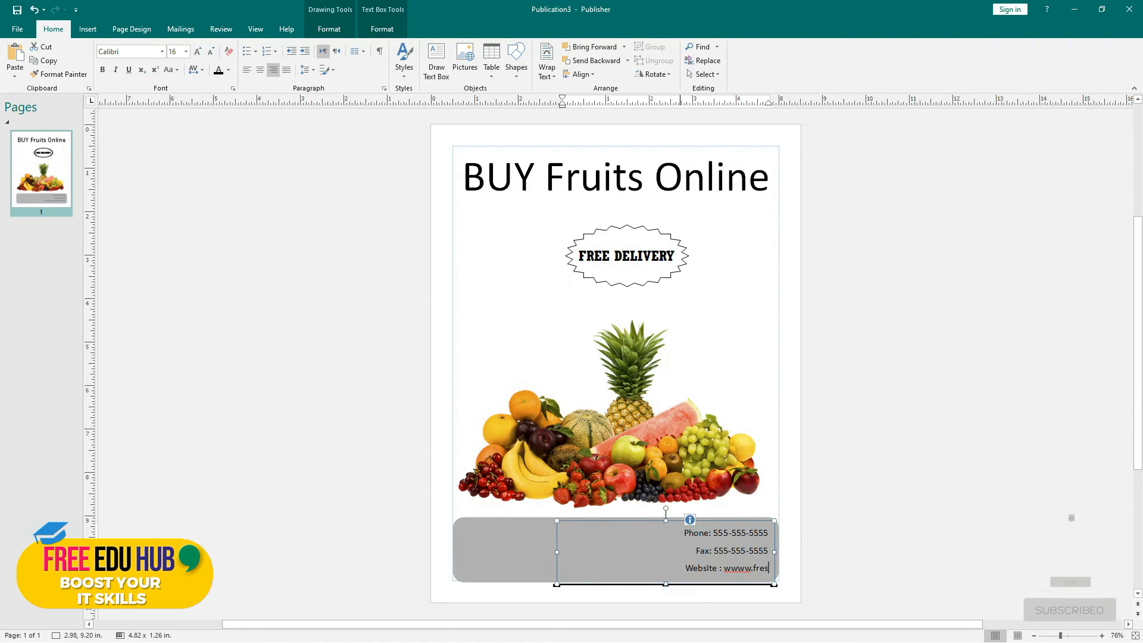
text(hfruits.com)
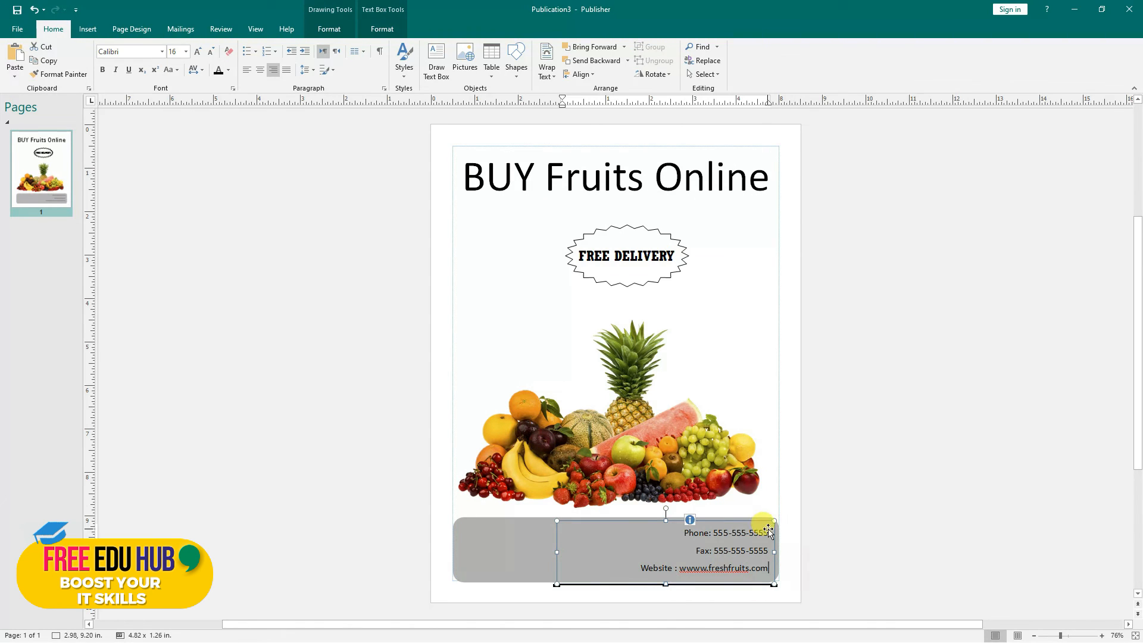
click(788, 531)
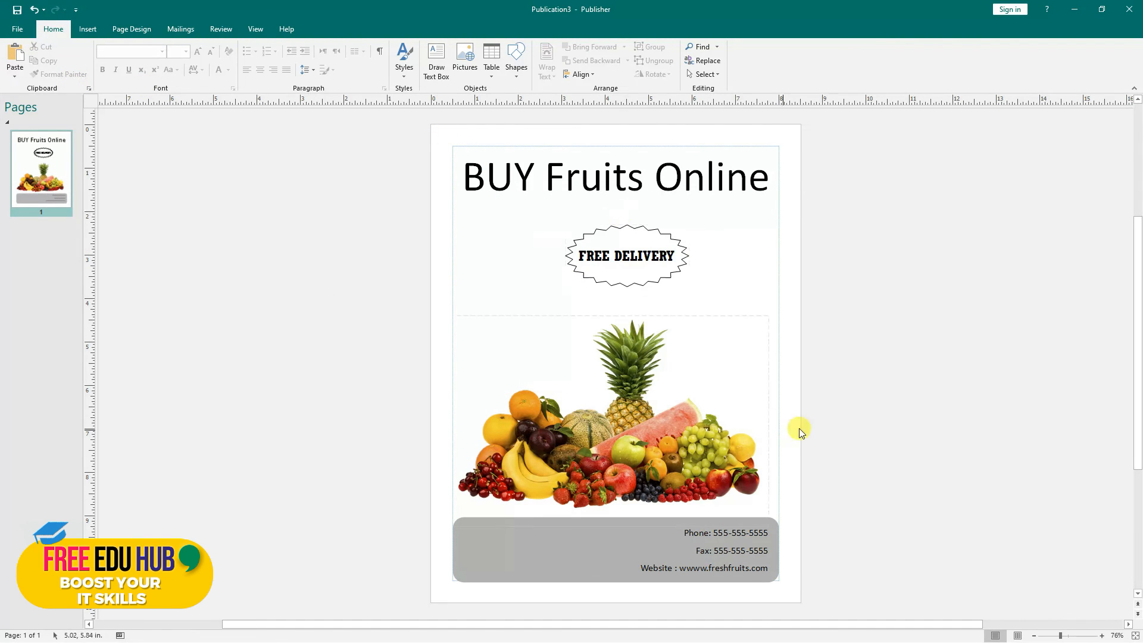
- Examine the print preview and the export options for PDF/XPS, HTML, other file types, photo printing and commercial printing, and return to the page
click(18, 30)
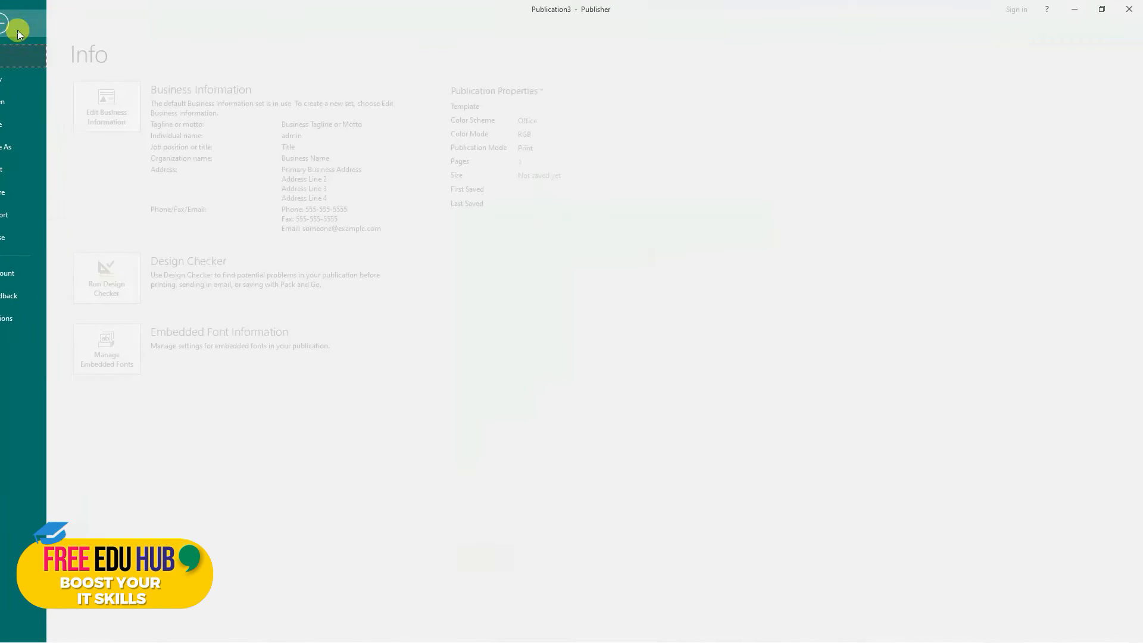
click(24, 170)
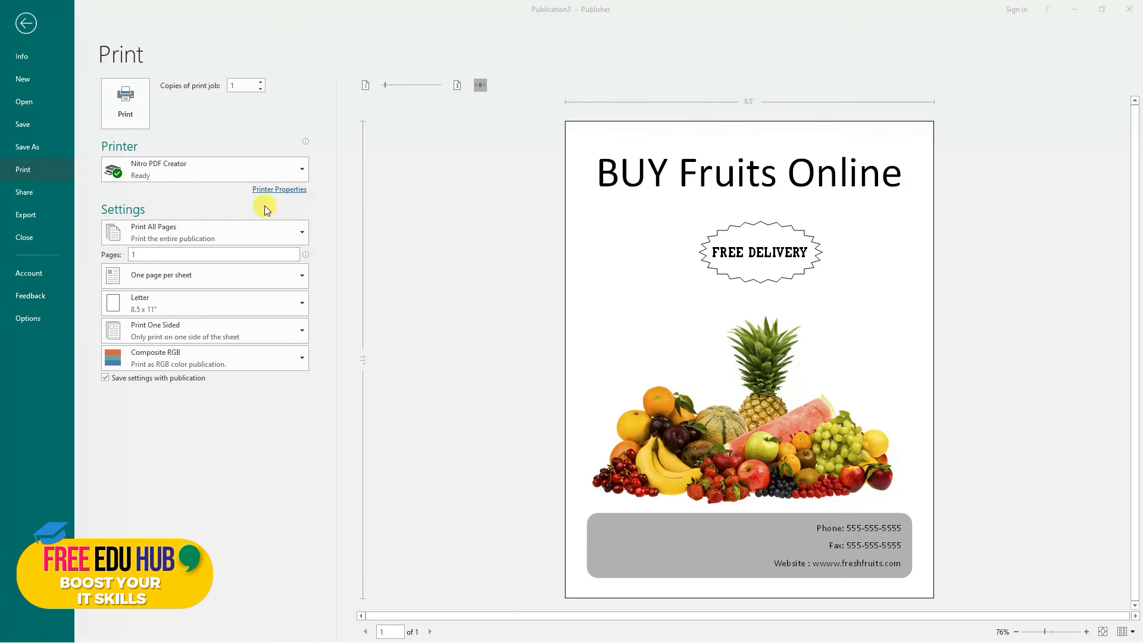
click(27, 217)
click(27, 217)
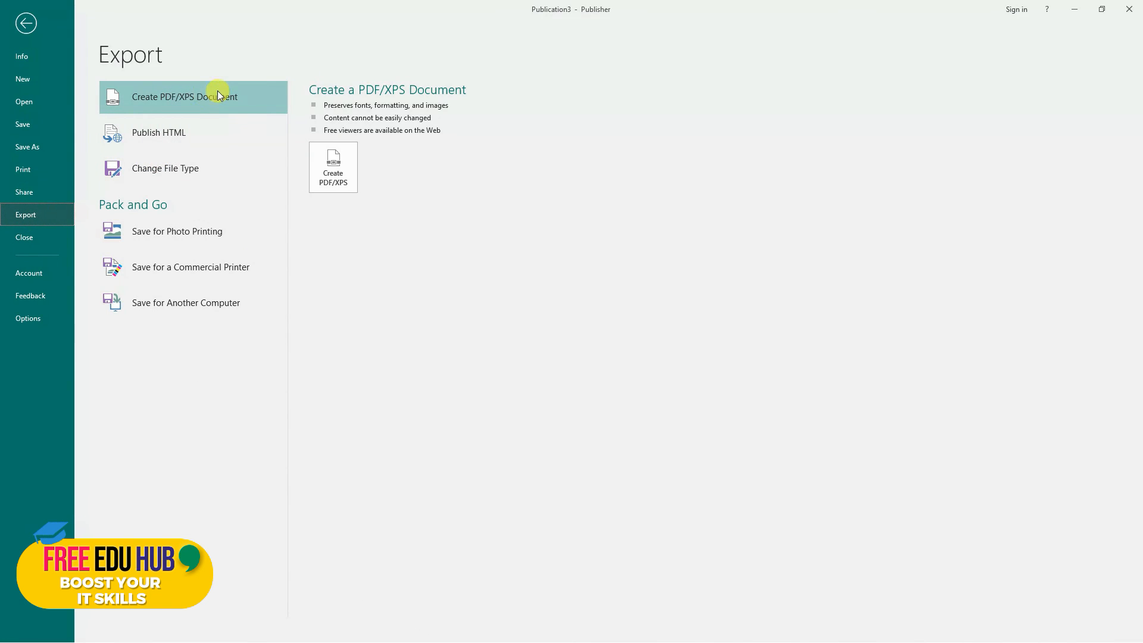
click(184, 134)
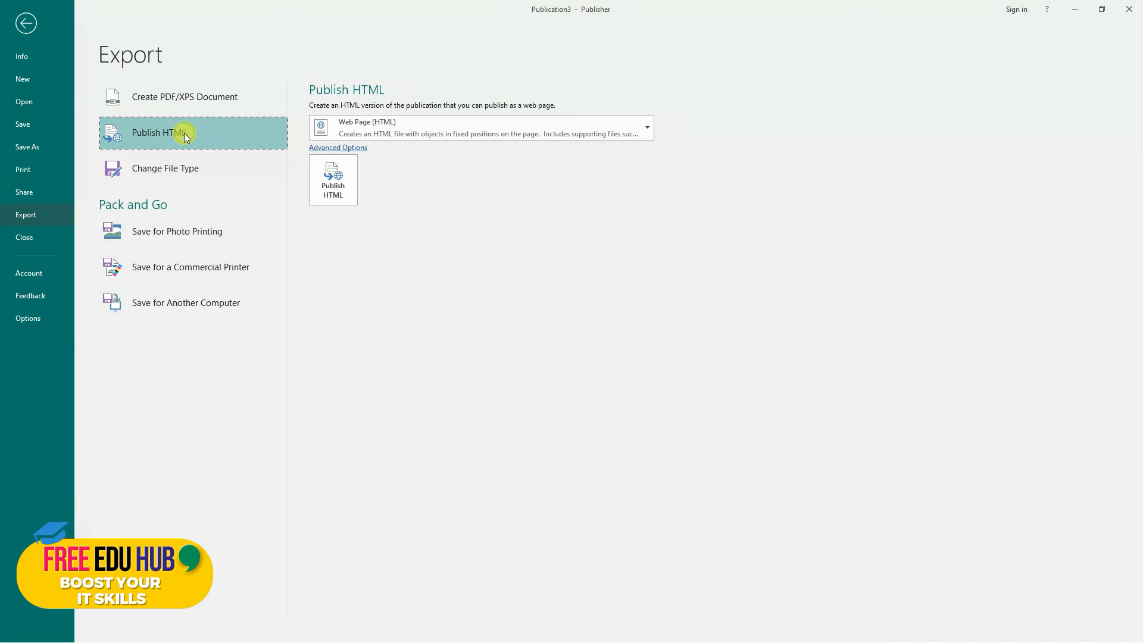
click(200, 171)
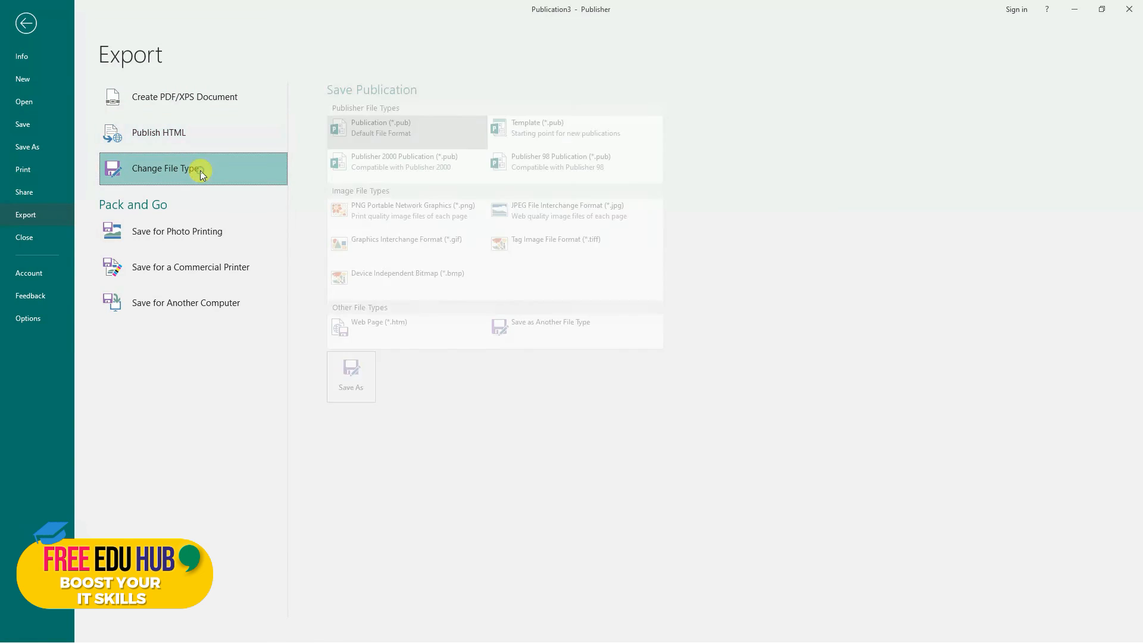
click(206, 237)
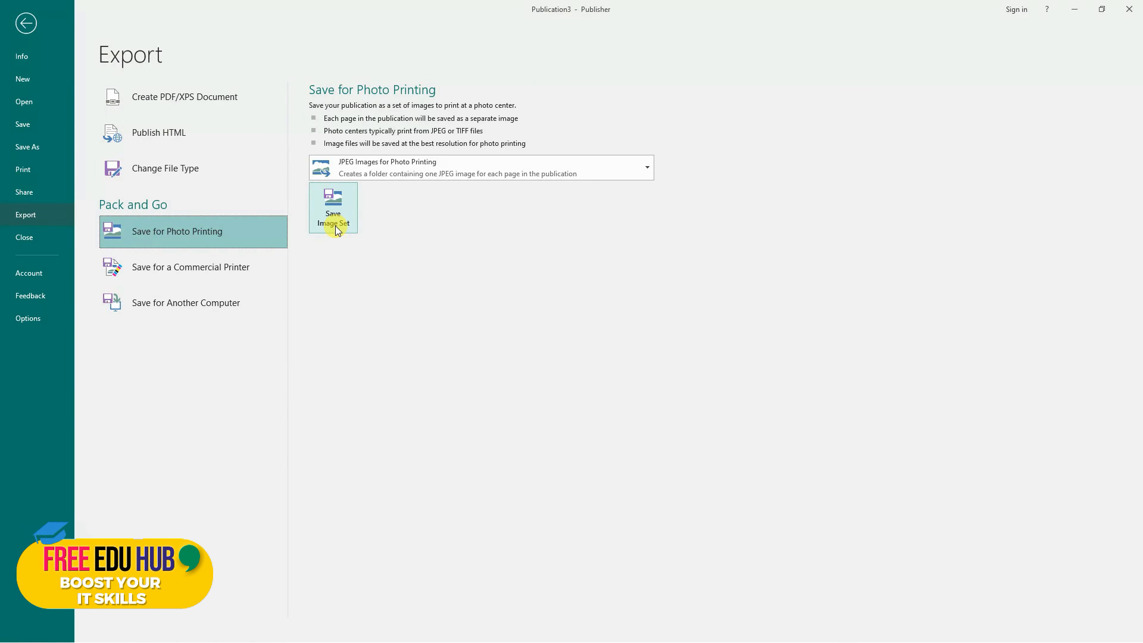
click(645, 166)
click(567, 190)
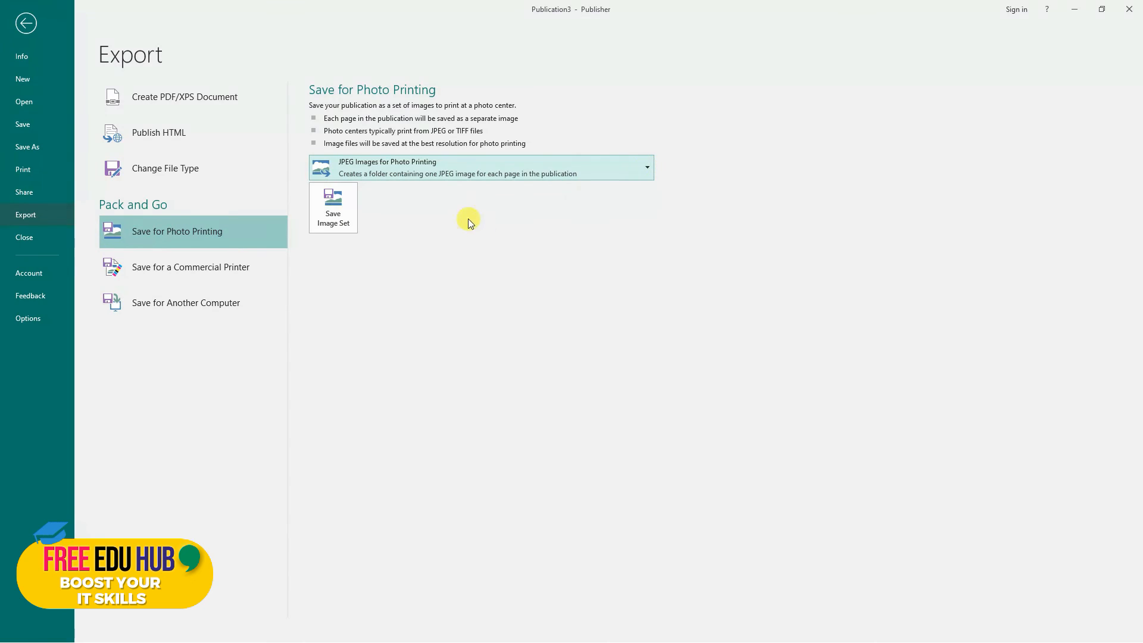
click(208, 281)
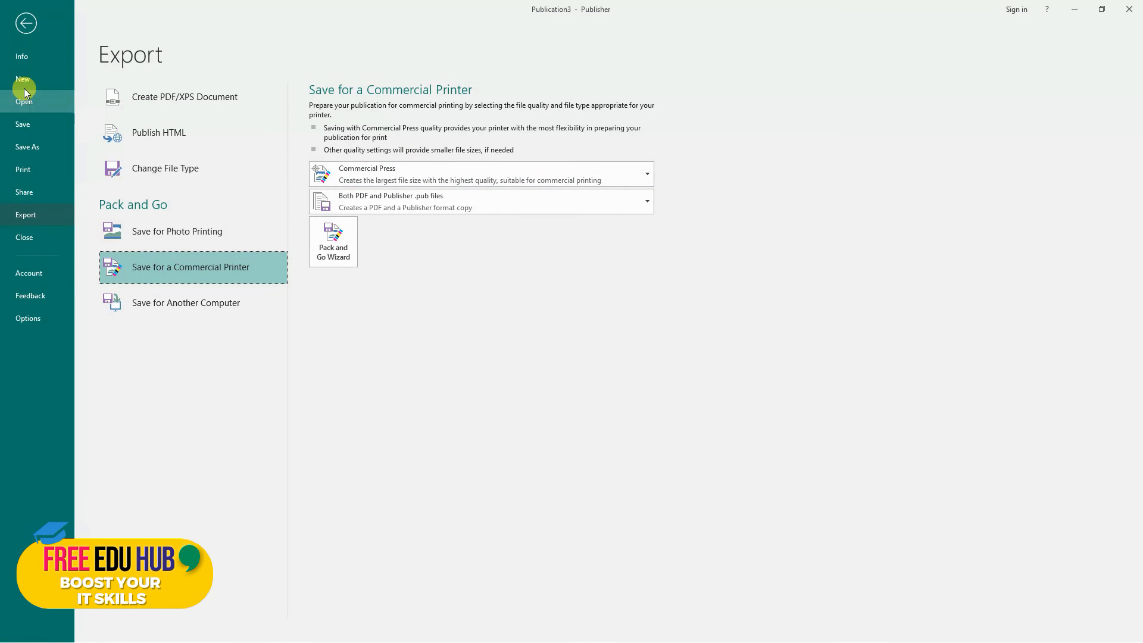
click(25, 23)
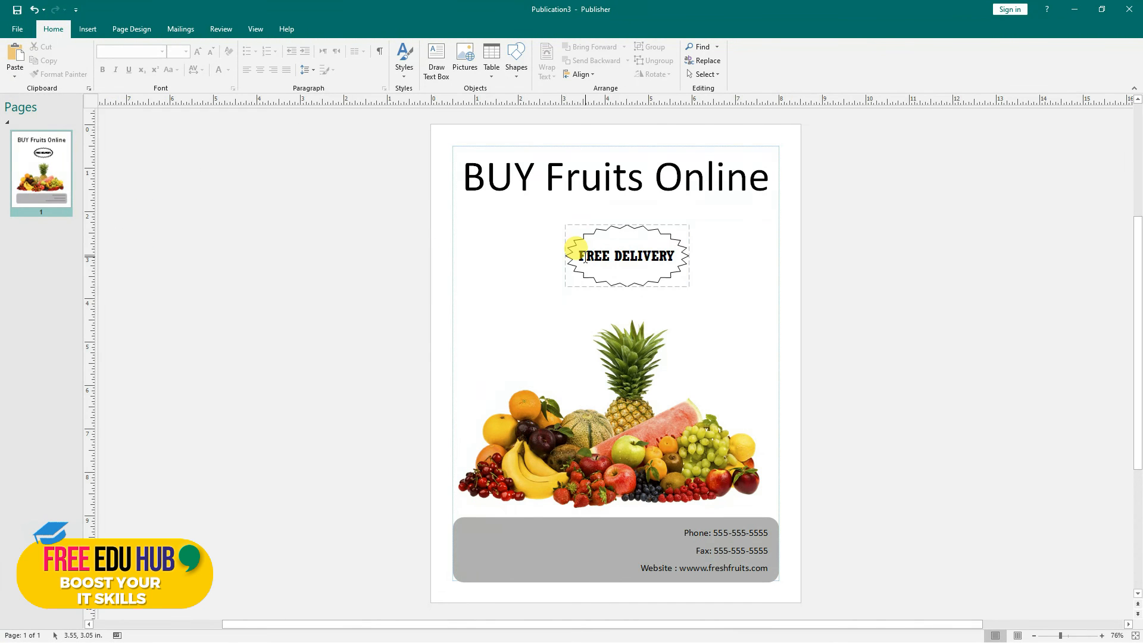